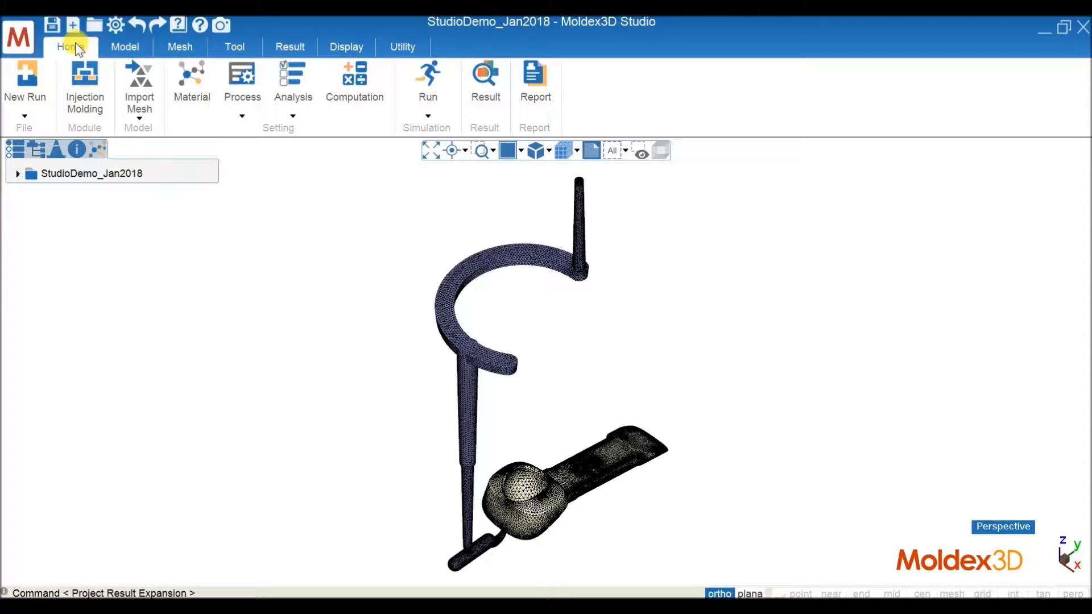
pyautogui.click(131, 48)
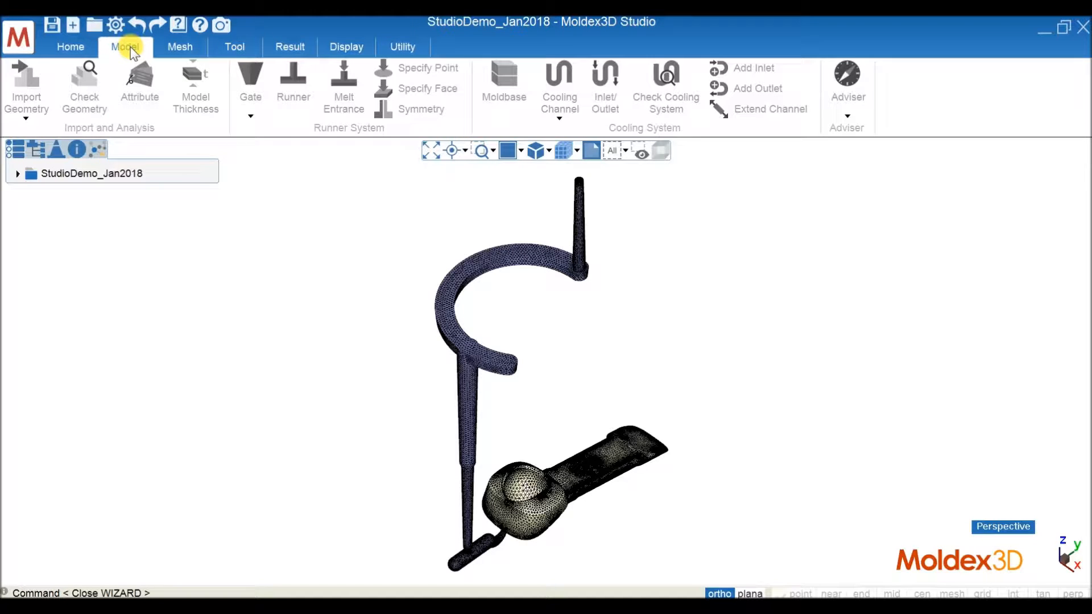
pyautogui.click(187, 48)
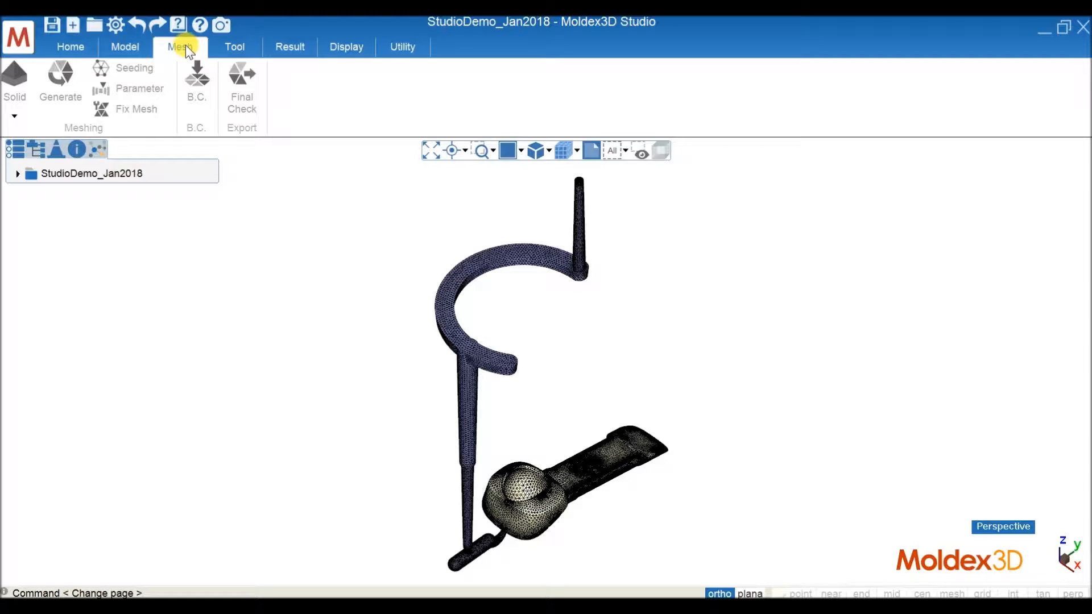
pyautogui.click(224, 48)
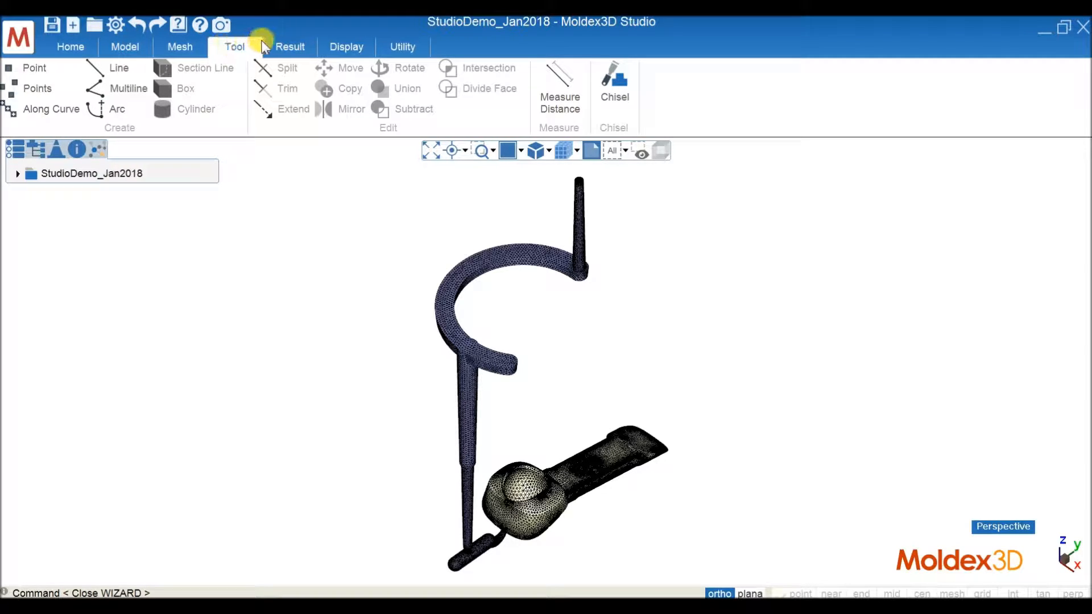
pyautogui.click(289, 48)
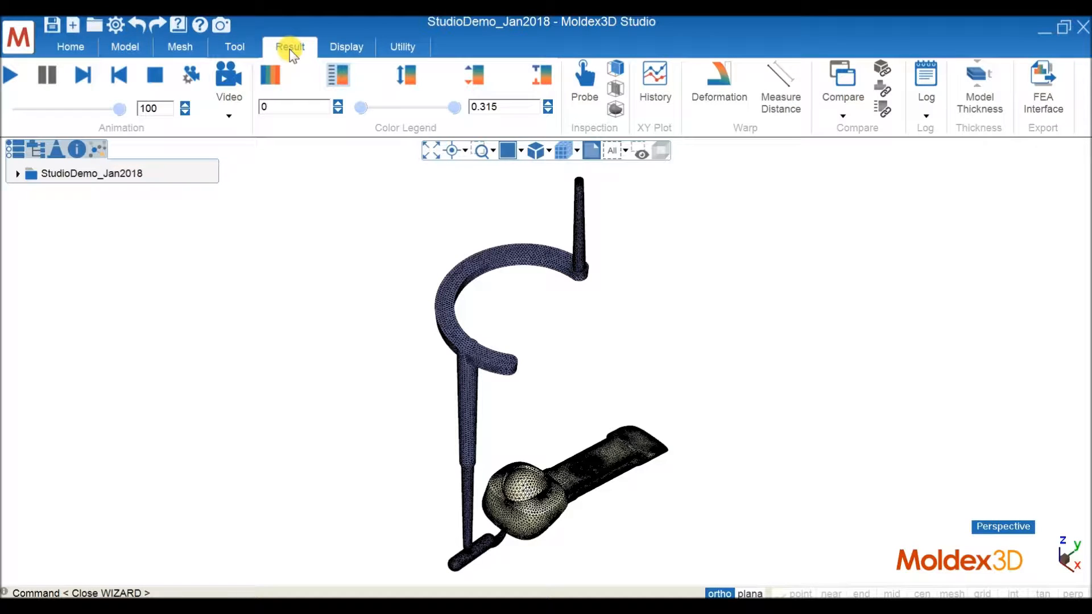
pyautogui.click(345, 49)
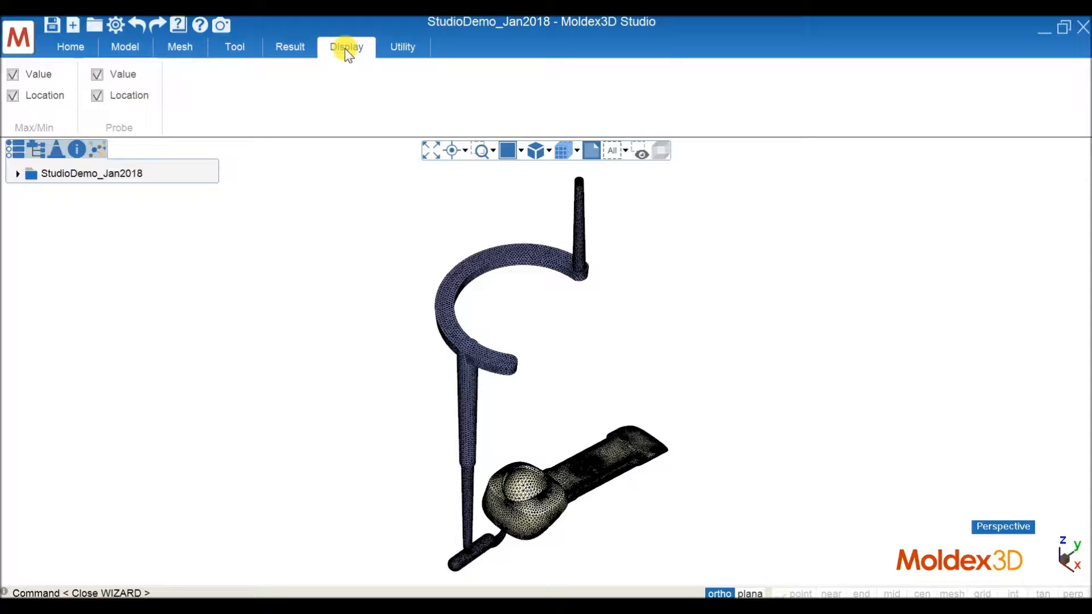
pyautogui.click(389, 48)
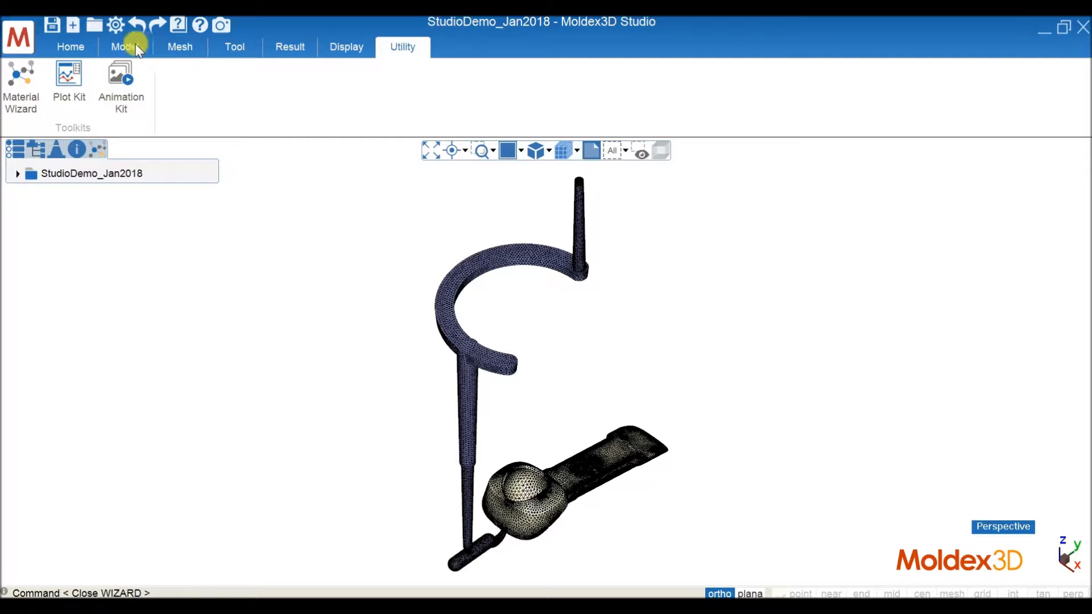
pyautogui.click(74, 48)
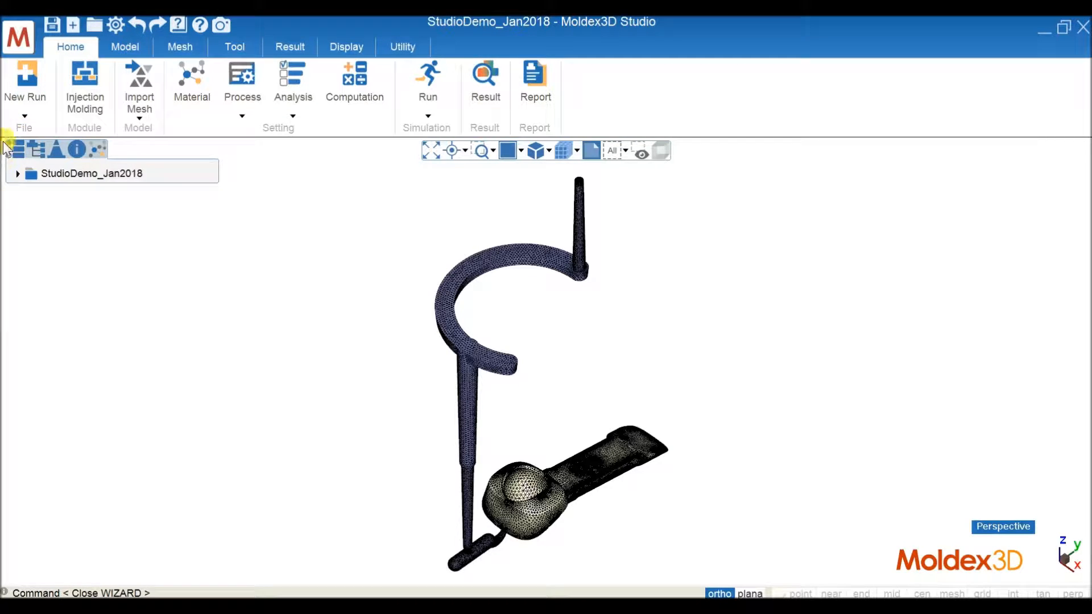
# Expand the project's Run01 contents and show the moldbase and cooling channels together with the part and cold runner
pyautogui.click(18, 174)
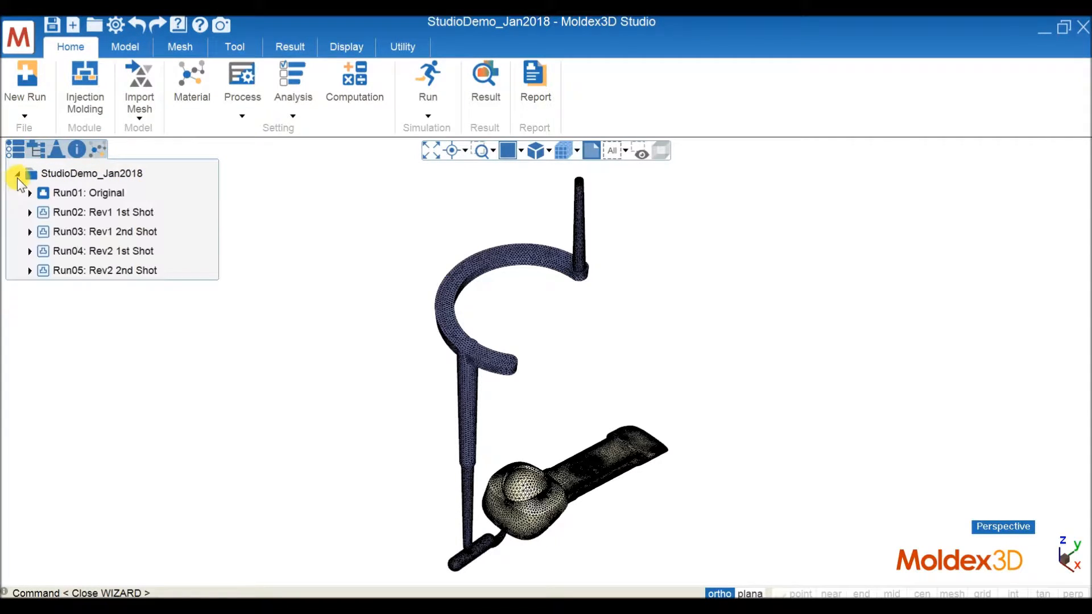
pyautogui.click(29, 193)
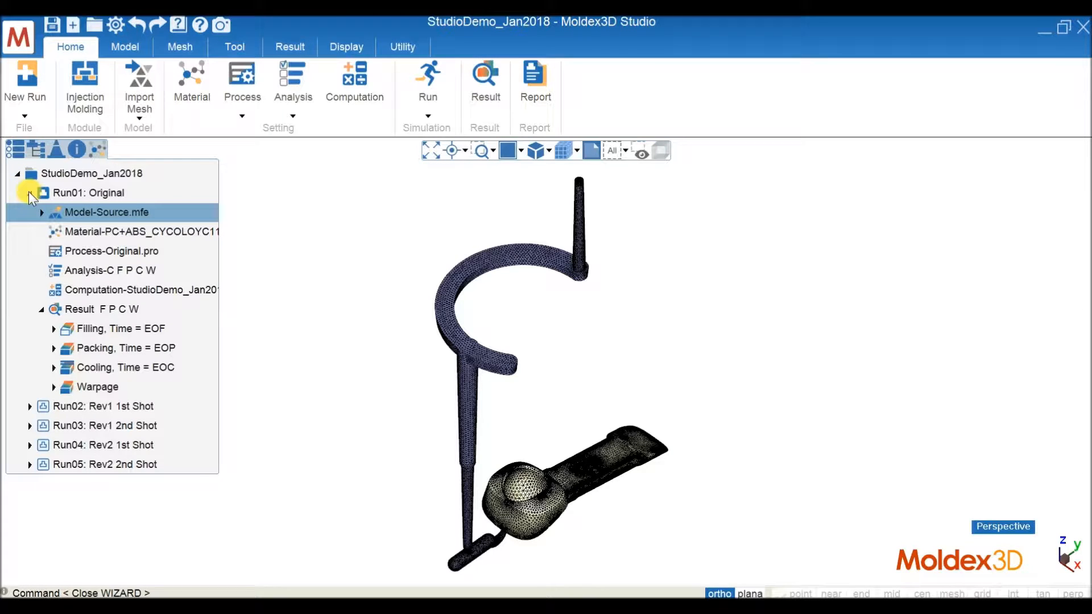
pyautogui.click(34, 149)
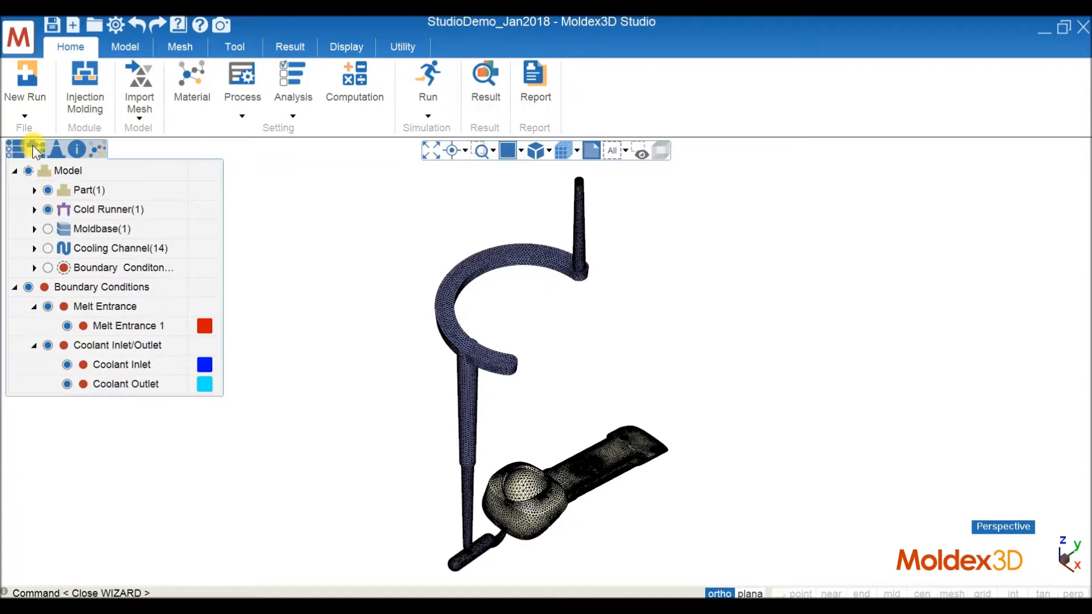
pyautogui.click(47, 229)
pyautogui.click(48, 248)
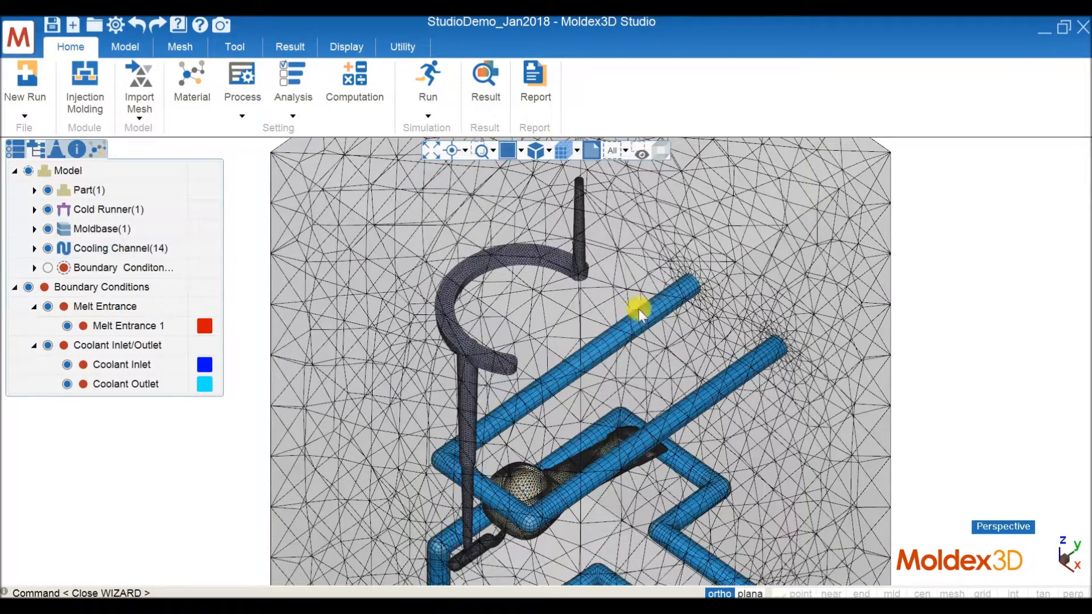
pyautogui.click(431, 151)
pyautogui.moveTo(727, 407); pyautogui.dragTo(758, 377, button='middle')
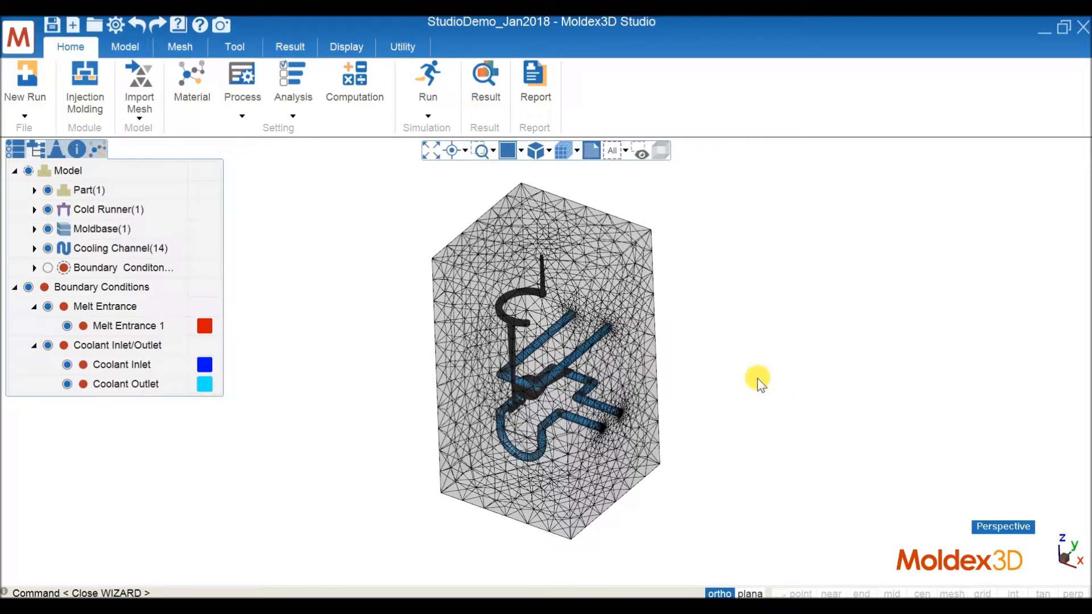
pyautogui.click(536, 151)
# Hide the moldbase and cooling channels again and highlight the remaining model
pyautogui.click(33, 191)
pyautogui.click(43, 227)
pyautogui.click(48, 228)
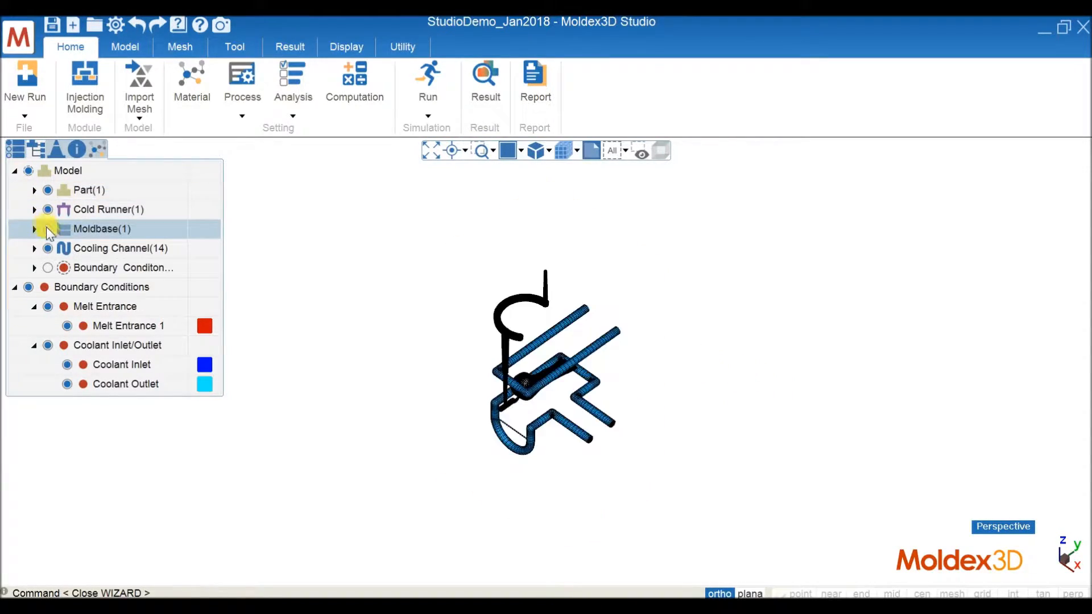
pyautogui.click(48, 247)
pyautogui.click(47, 248)
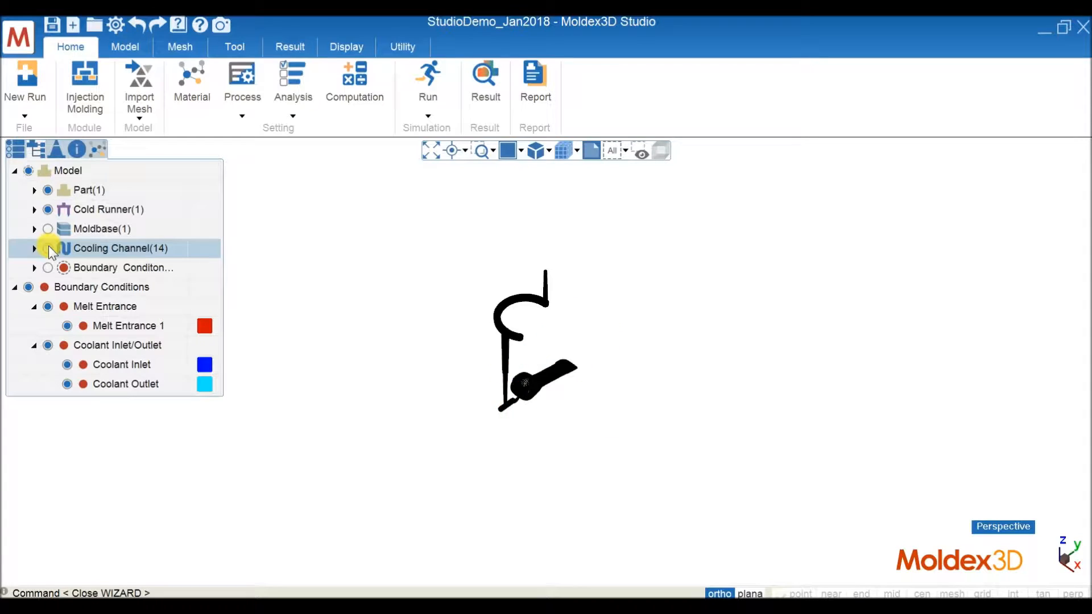
pyautogui.click(434, 150)
pyautogui.click(166, 172)
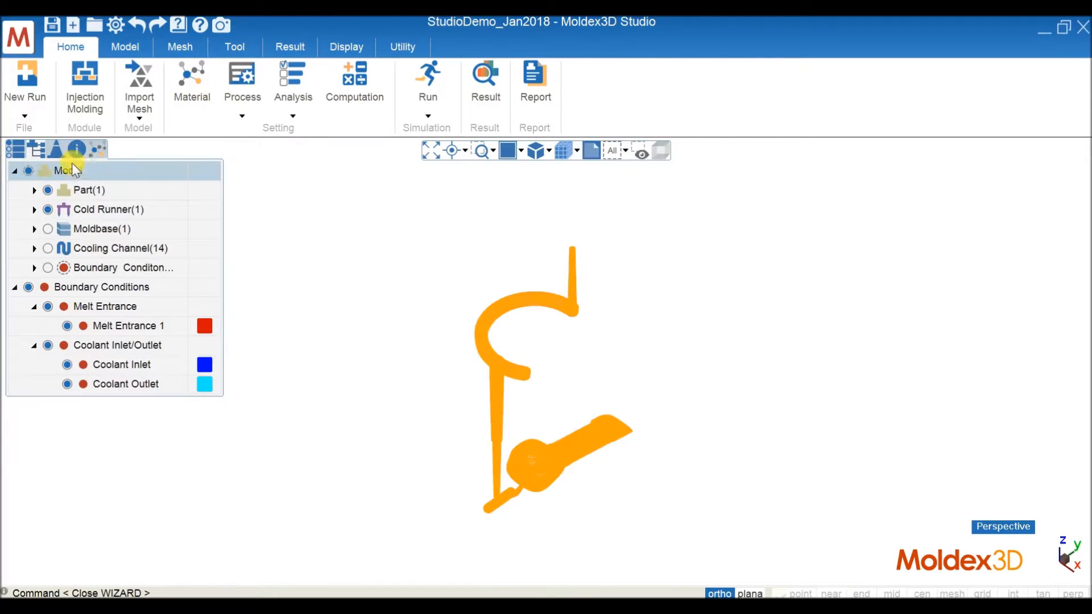
# Review the mesh defect list, the run's case and process information, and the material assigned to the part
pyautogui.click(56, 150)
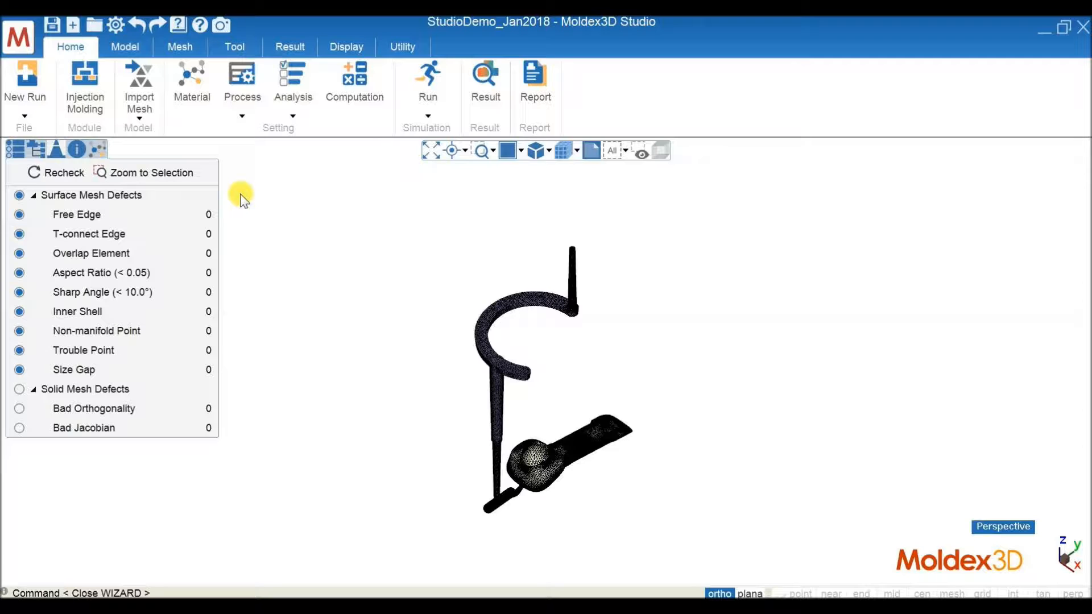
pyautogui.click(72, 149)
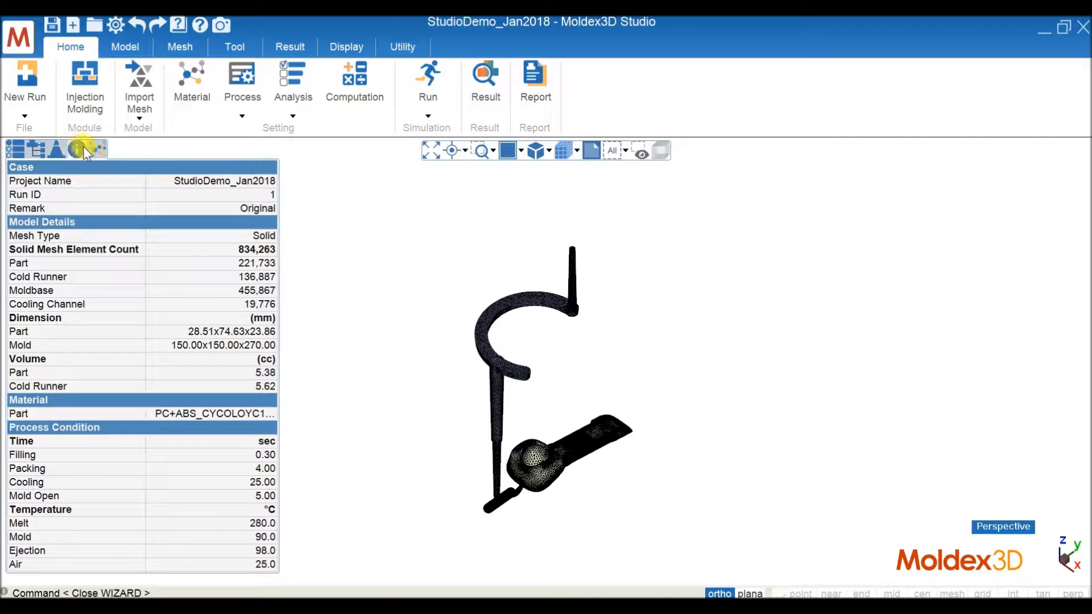
pyautogui.click(97, 147)
pyautogui.click(210, 188)
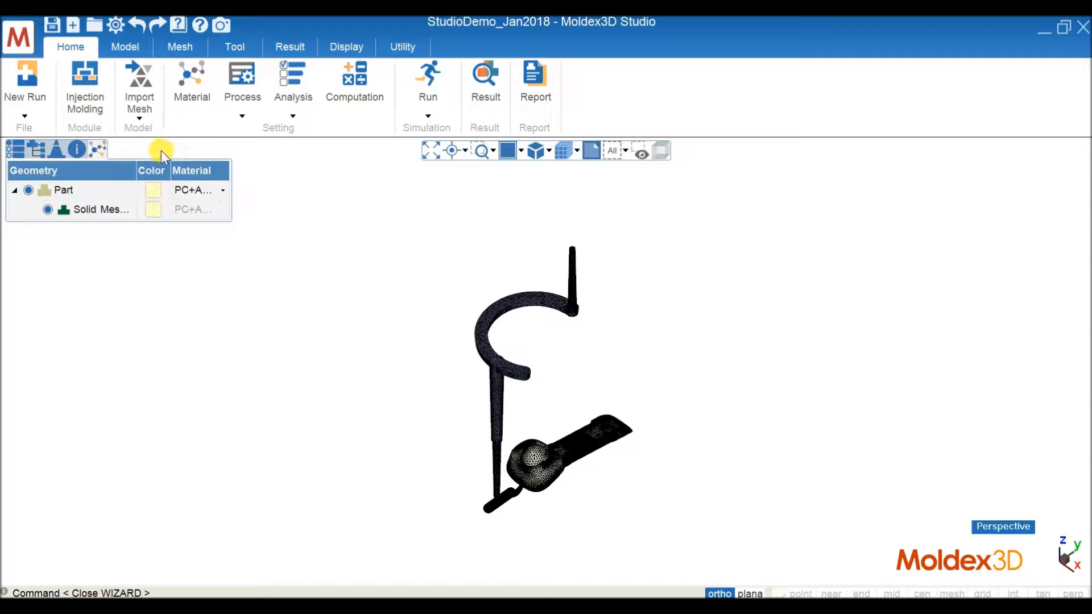
# Review the export name, location and run selection offered for Run01, and close without exporting
pyautogui.click(15, 150)
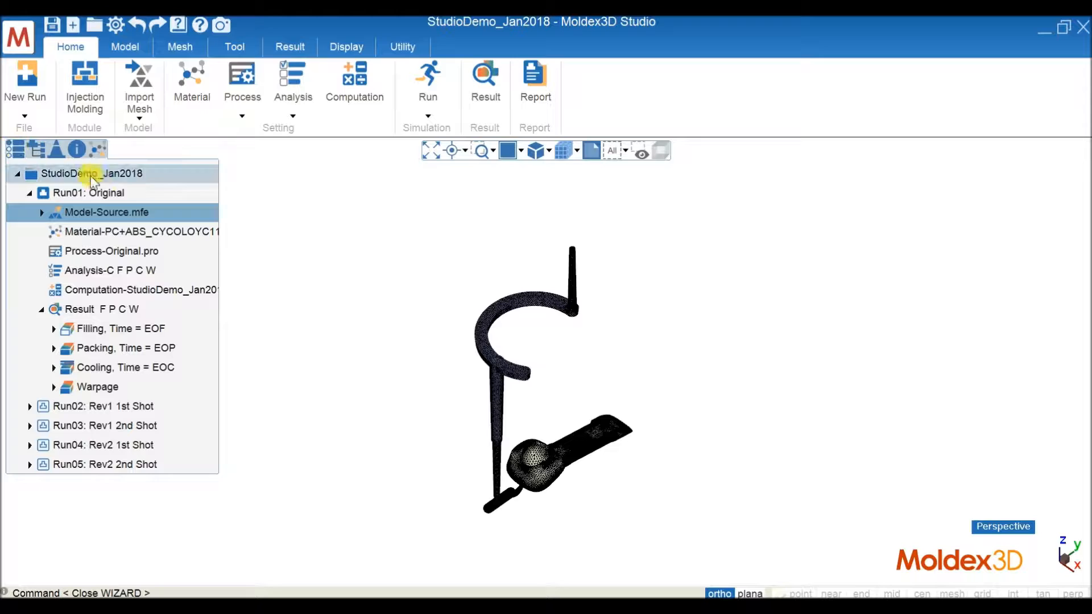
pyautogui.rightClick(102, 194)
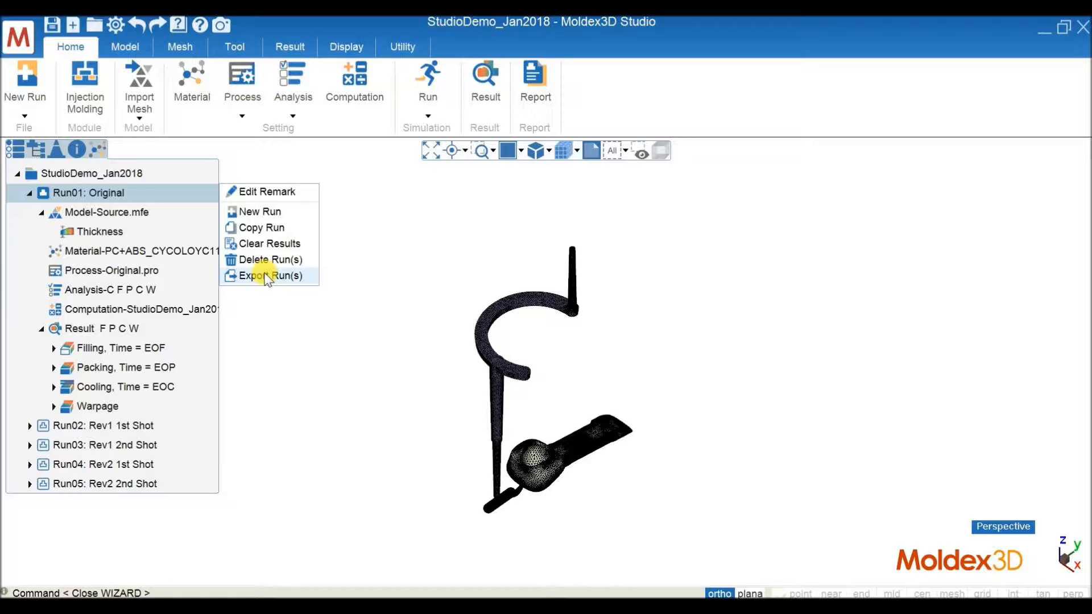
pyautogui.click(266, 277)
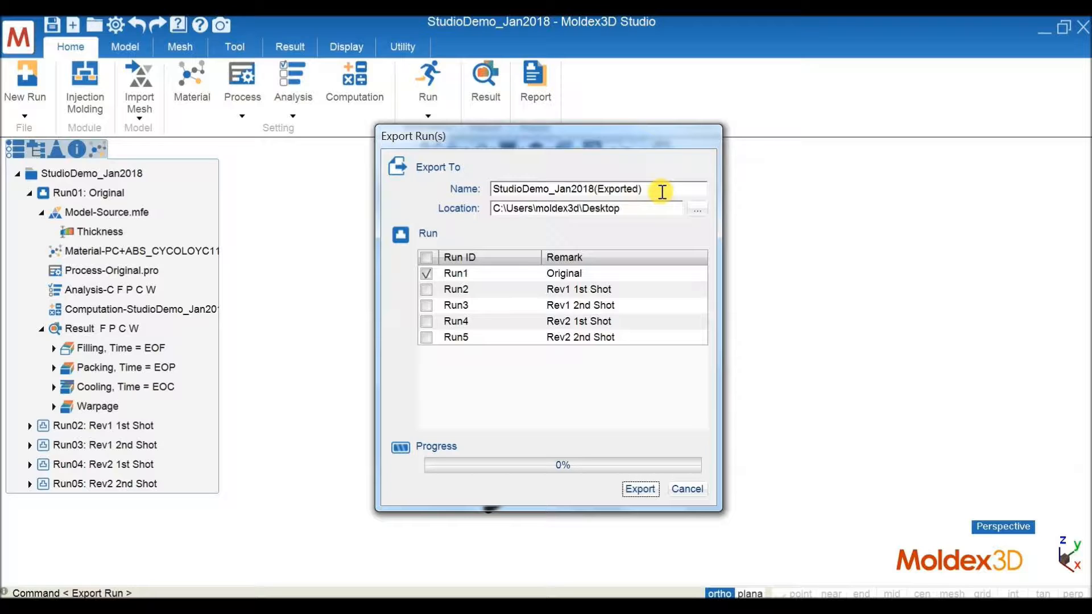
pyautogui.moveTo(662, 192); pyautogui.dragTo(500, 190)
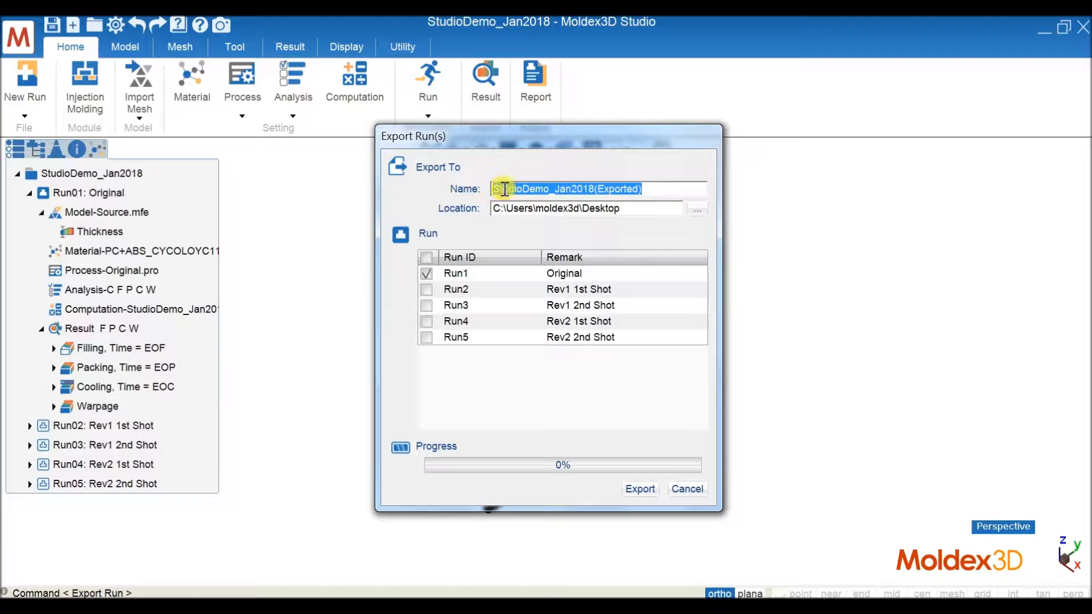
pyautogui.click(687, 489)
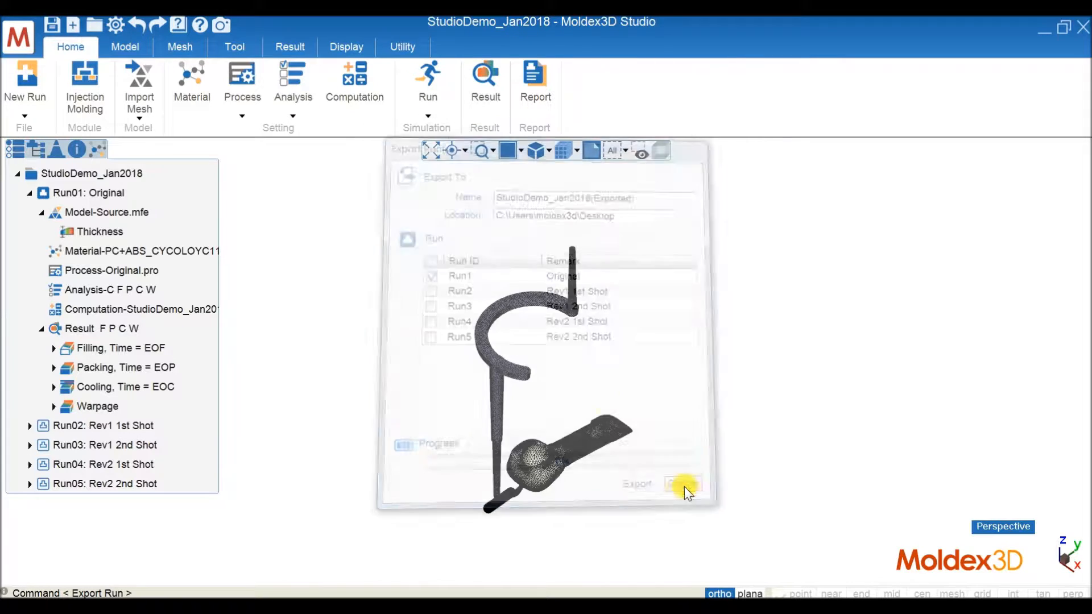
# Review the Copy Run options for Run01, including the Customize choice of result data
pyautogui.rightClick(118, 195)
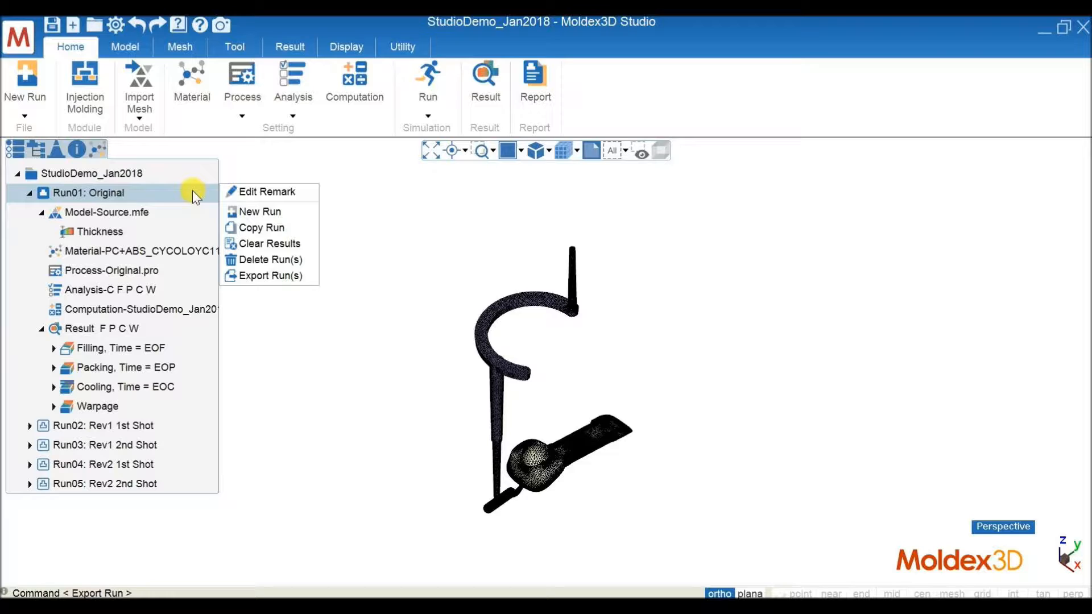
pyautogui.click(281, 227)
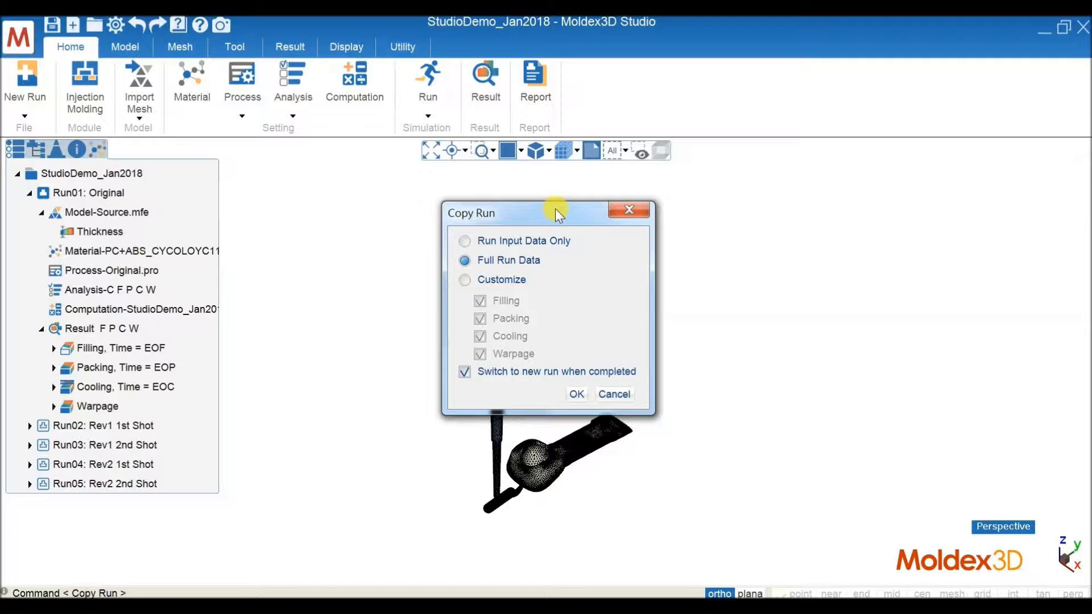
pyautogui.moveTo(555, 209); pyautogui.dragTo(361, 210)
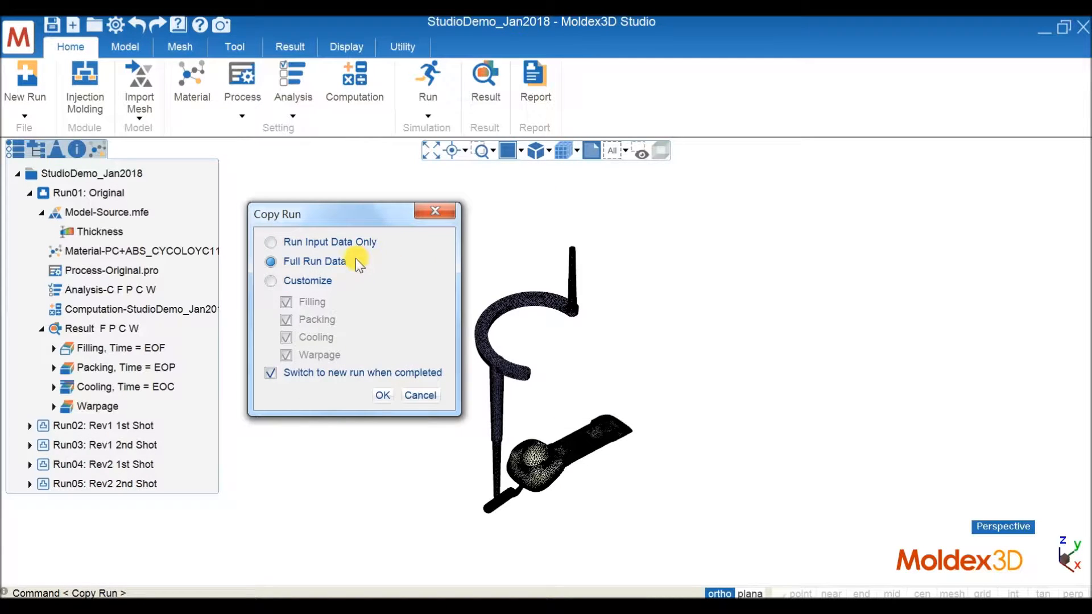
pyautogui.click(299, 283)
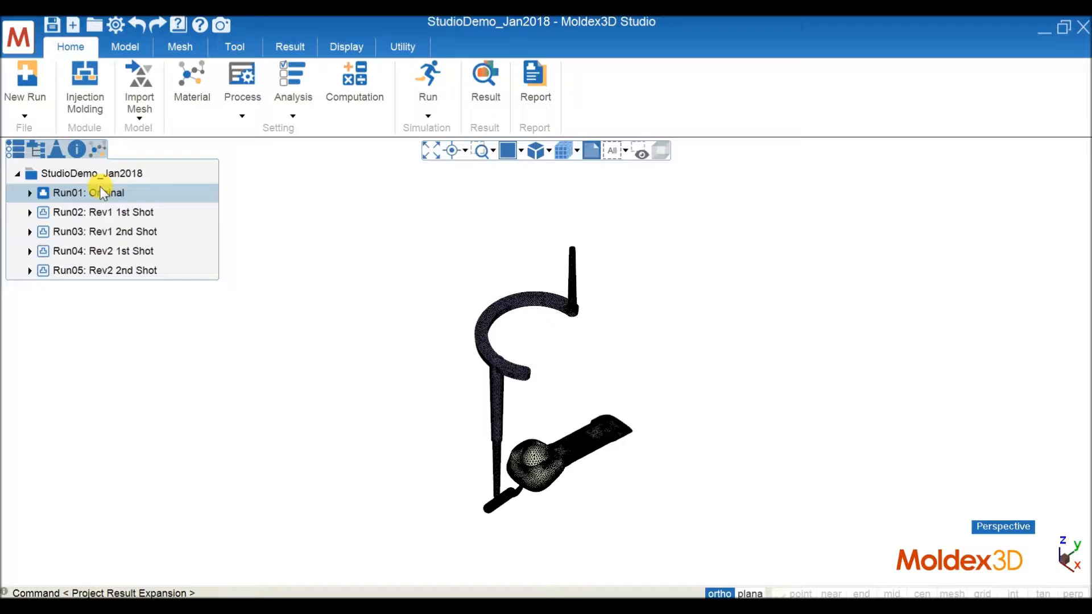
# Hide the cold runner so that only the part mesh is displayed
pyautogui.click(37, 148)
pyautogui.click(48, 209)
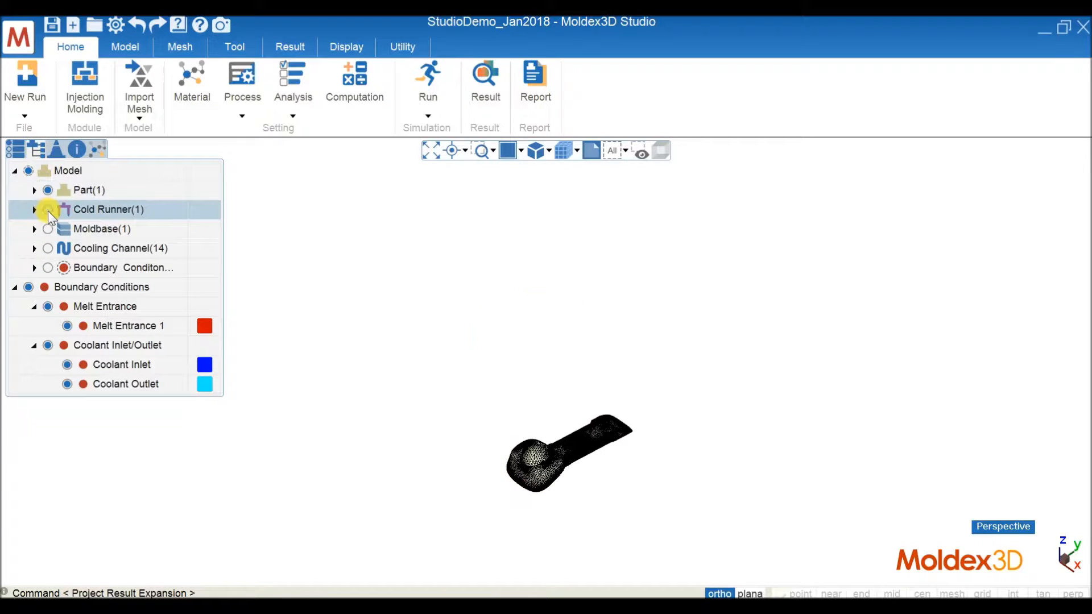
pyautogui.click(432, 151)
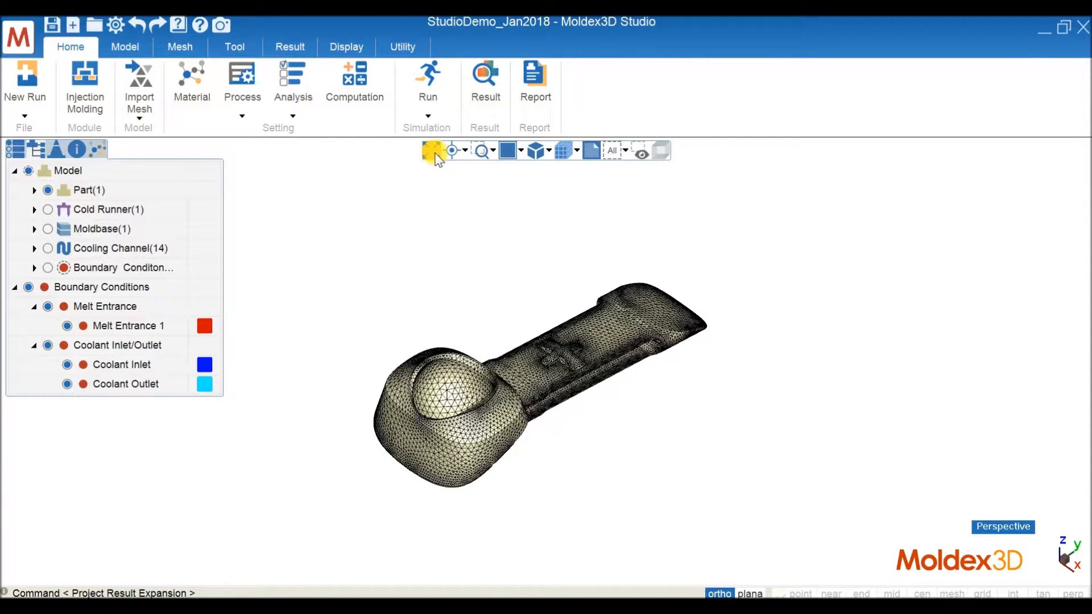
pyautogui.moveTo(473, 315); pyautogui.dragTo(414, 285, button='middle')
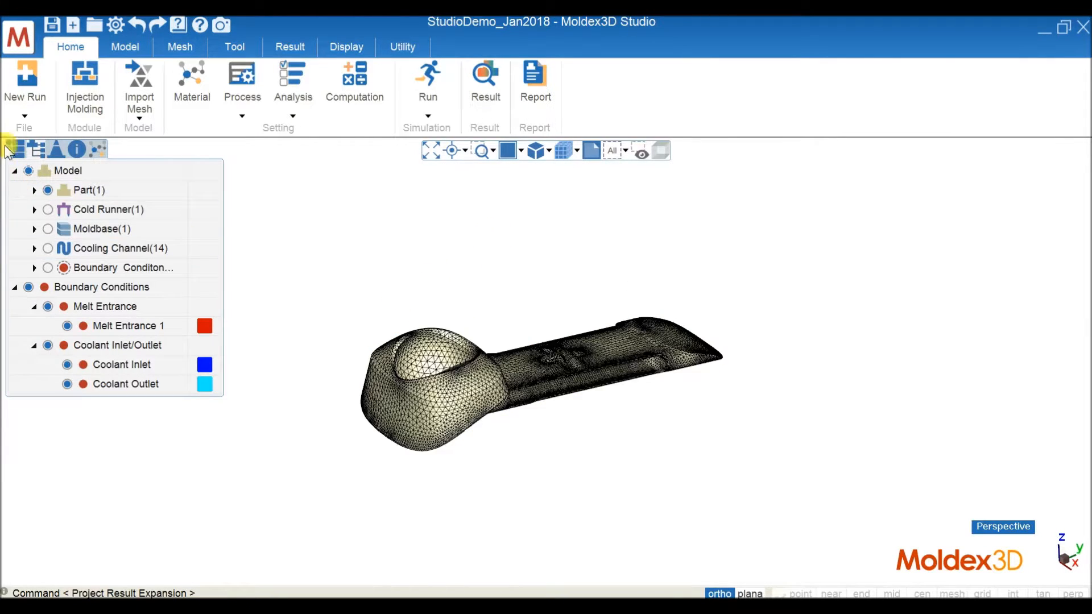
# Display Run01's model thickness plot, inspect the part's thickness distribution, and close the thickness display
pyautogui.click(16, 150)
pyautogui.click(29, 193)
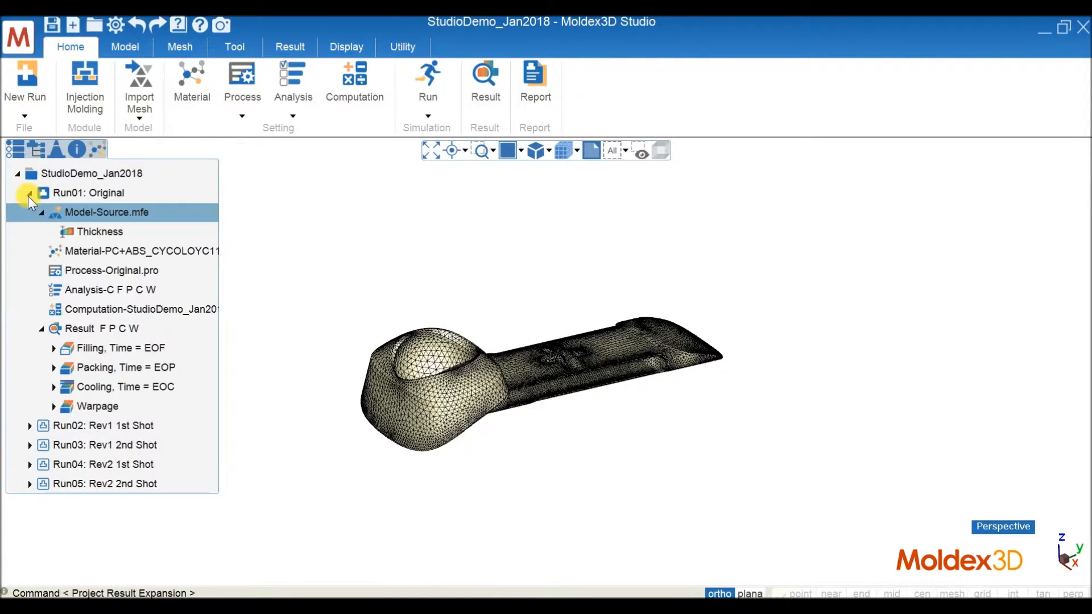
pyautogui.doubleClick(96, 230)
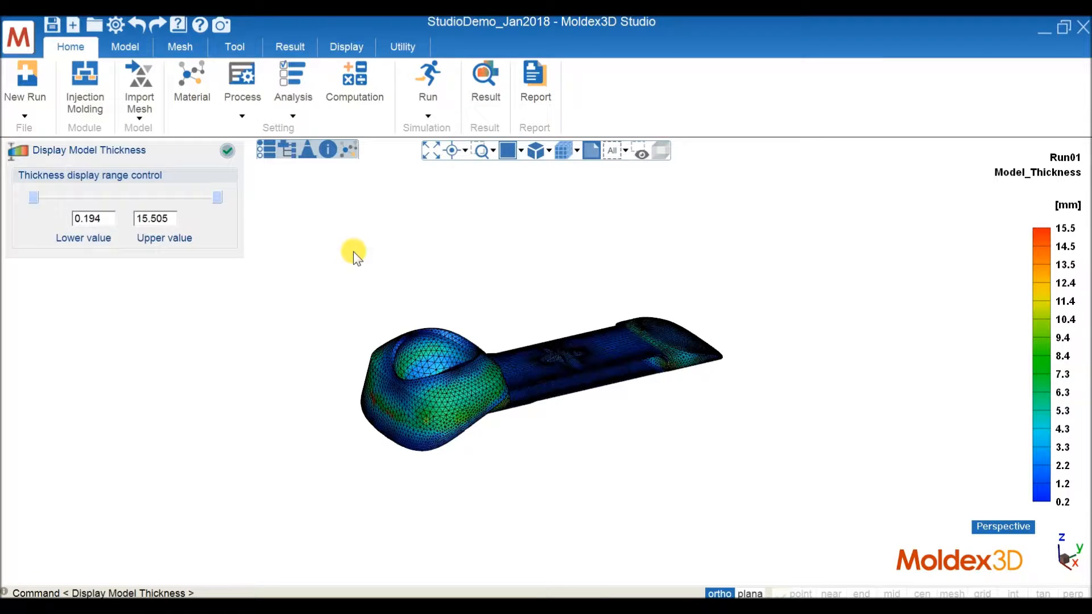
pyautogui.moveTo(501, 493)
pyautogui.mouseDown(button='middle')
pyautogui.moveTo(486, 455)
pyautogui.moveTo(494, 504)
pyautogui.moveTo(505, 485)
pyautogui.mouseUp(button='middle')
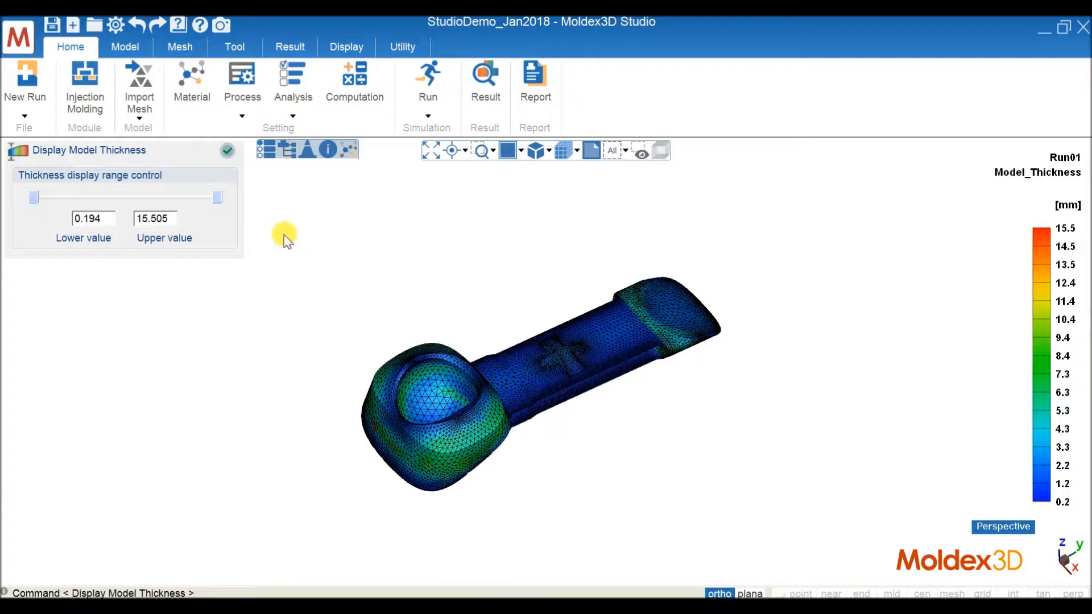
pyautogui.click(230, 152)
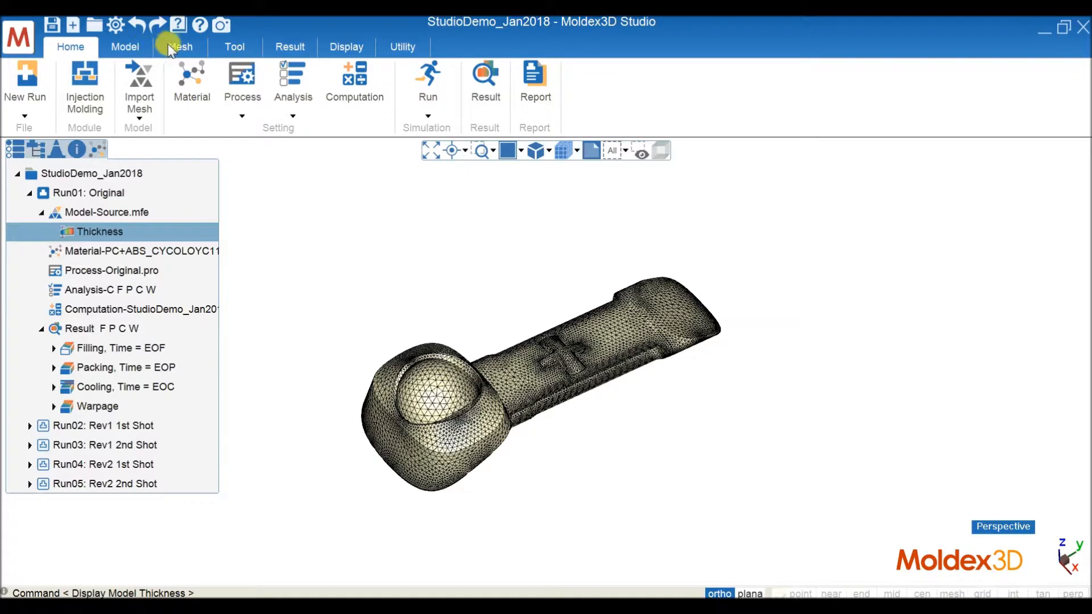
# Split the display into 2 windows for comparison and fit the model in the first window
pyautogui.click(290, 44)
pyautogui.click(823, 104)
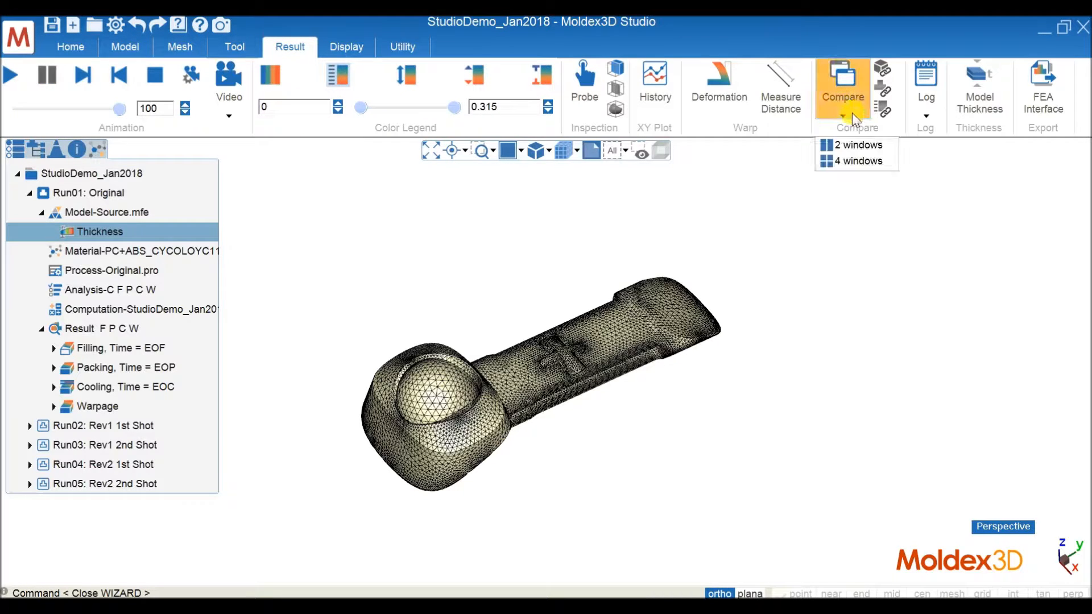
pyautogui.click(849, 143)
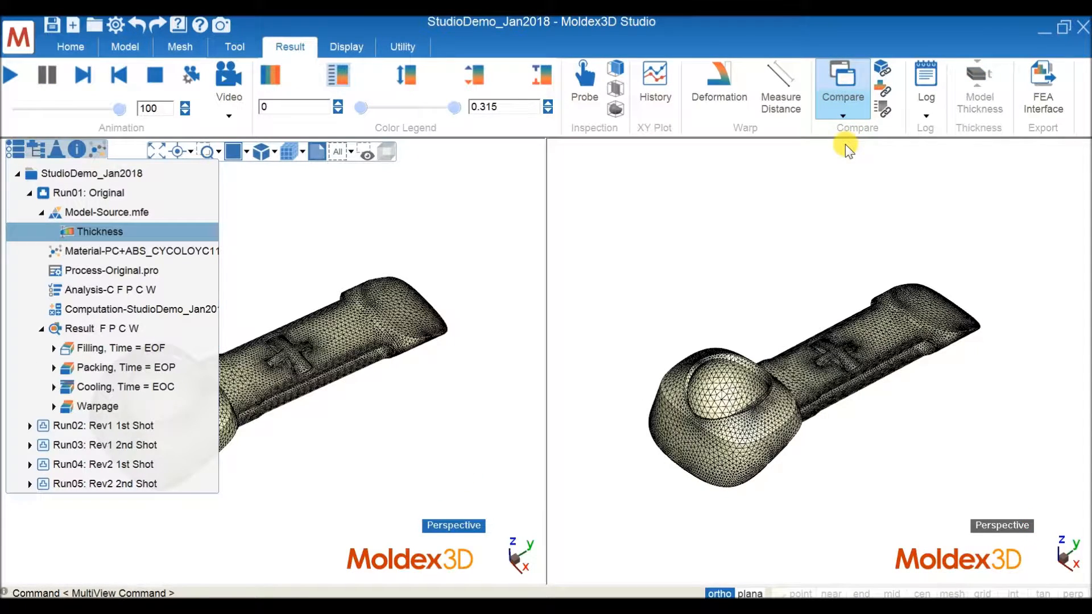
pyautogui.click(157, 152)
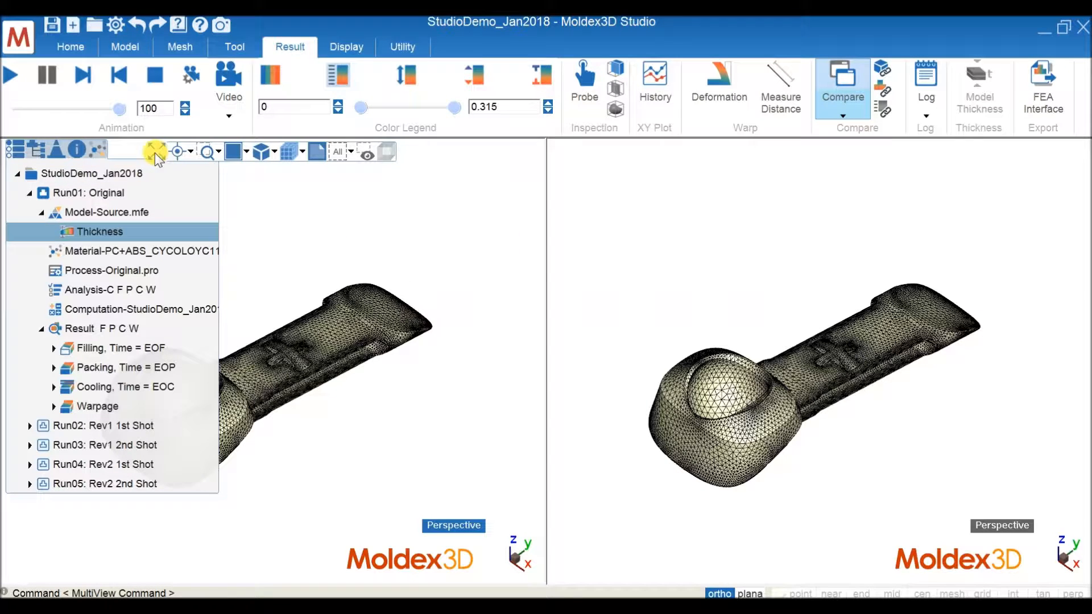
# Load Run03: Rev1 2nd Shot into the second comparison window and display its model mesh, Model-Rev1_2nd Shot.mfe
pyautogui.click(650, 202)
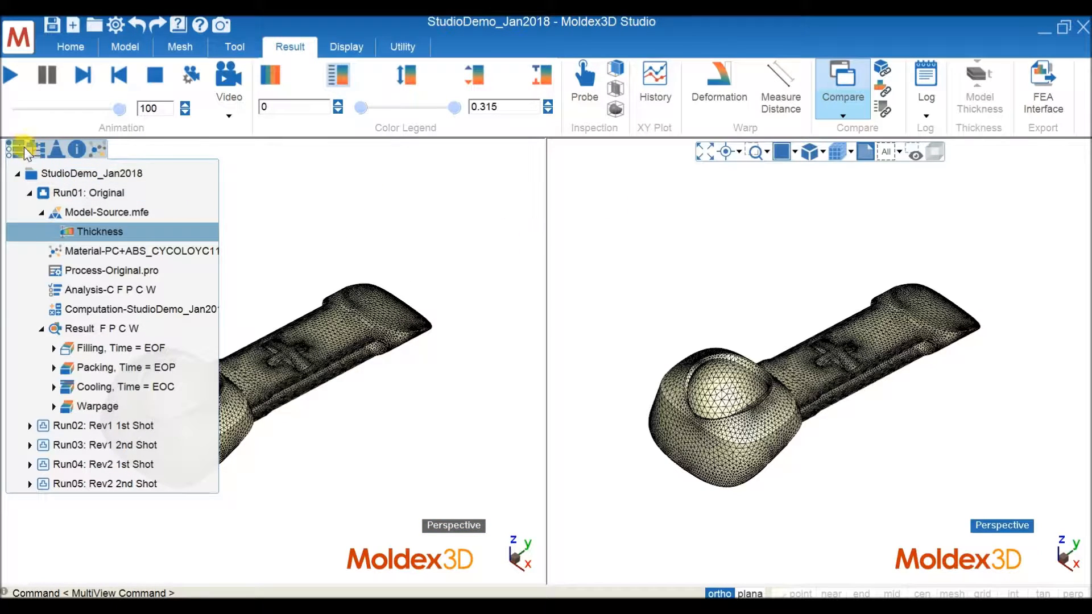
pyautogui.click(30, 192)
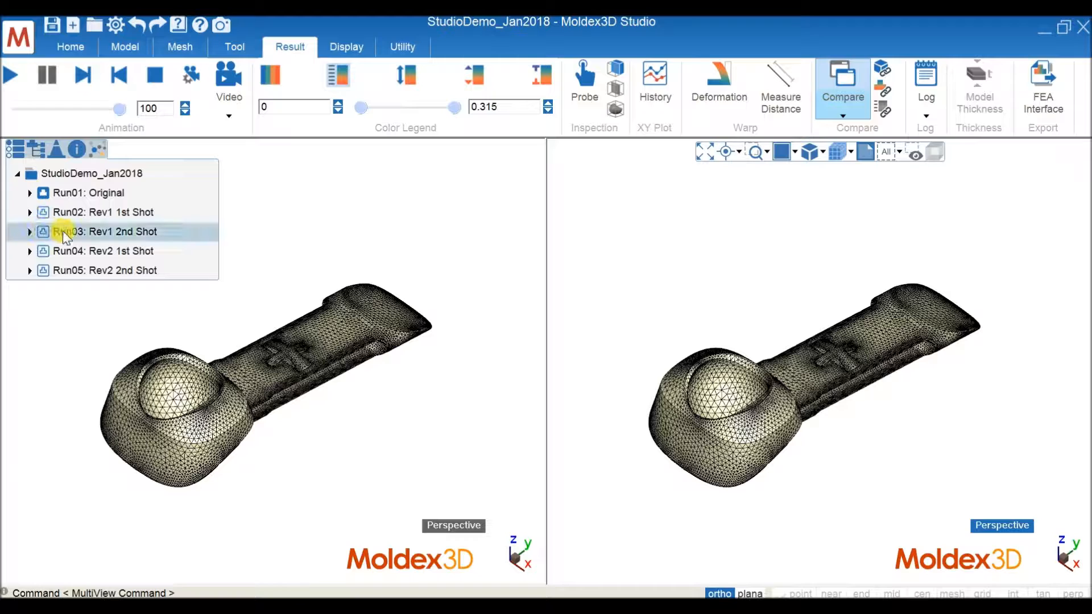
pyautogui.doubleClick(46, 230)
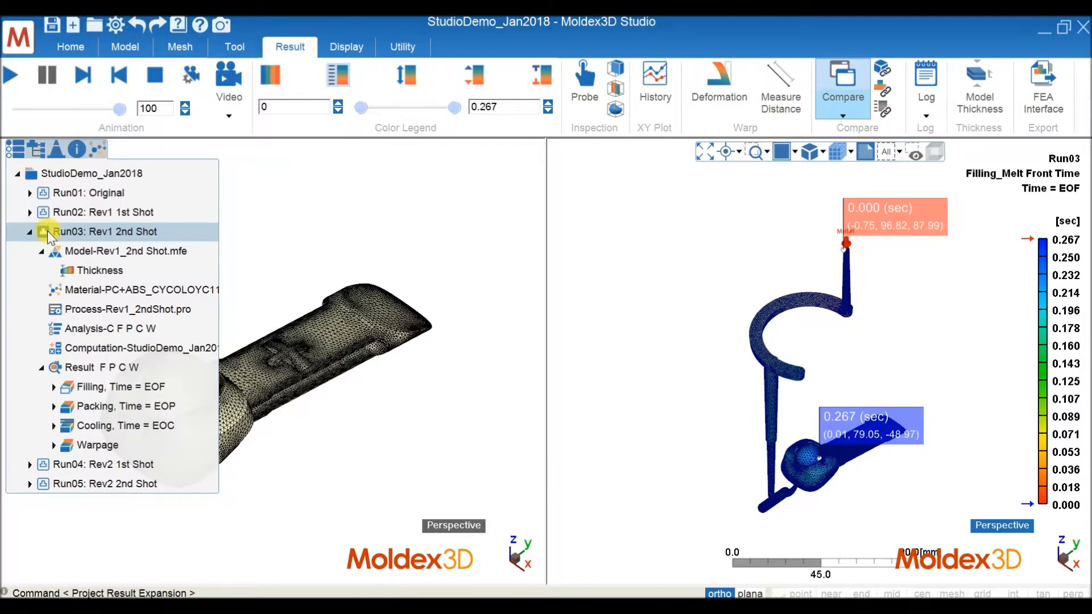
pyautogui.click(60, 251)
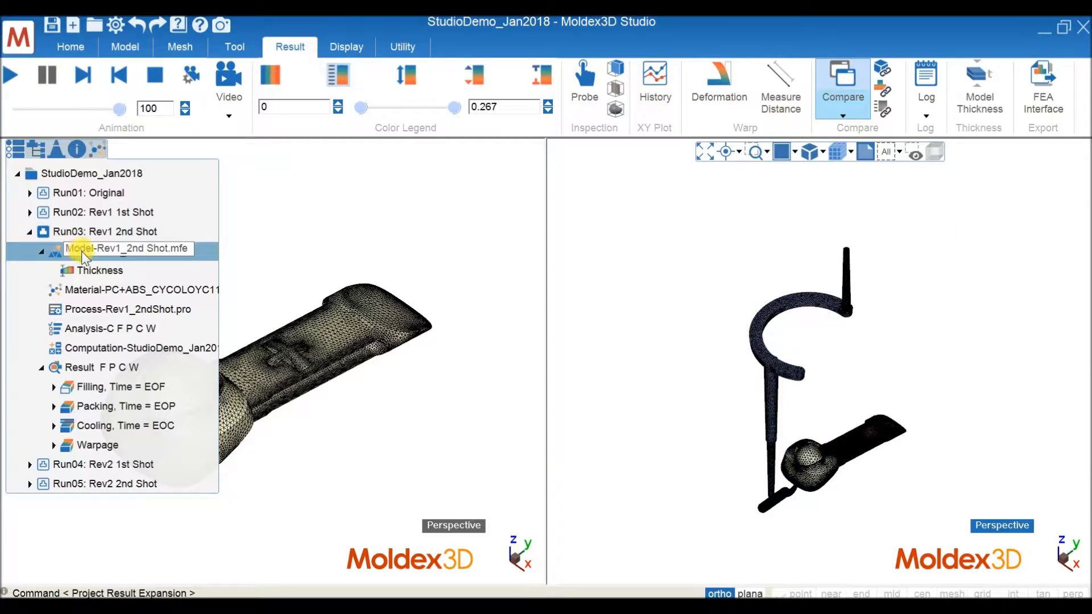
# Hide Run03's cold runner and fit its part and part insert in the second window
pyautogui.click(36, 149)
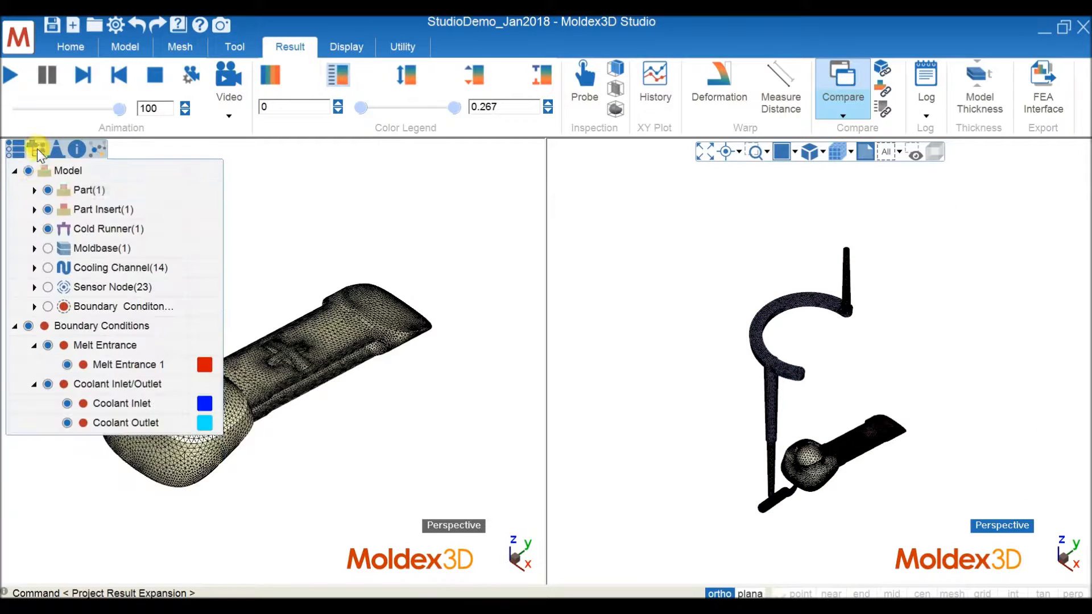
pyautogui.click(47, 229)
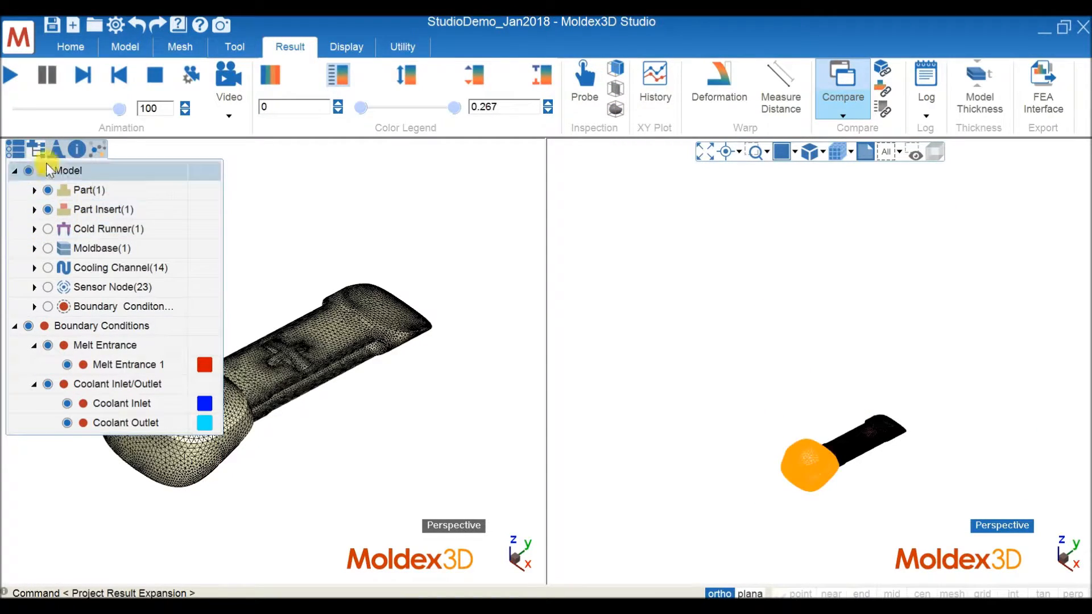
pyautogui.click(29, 149)
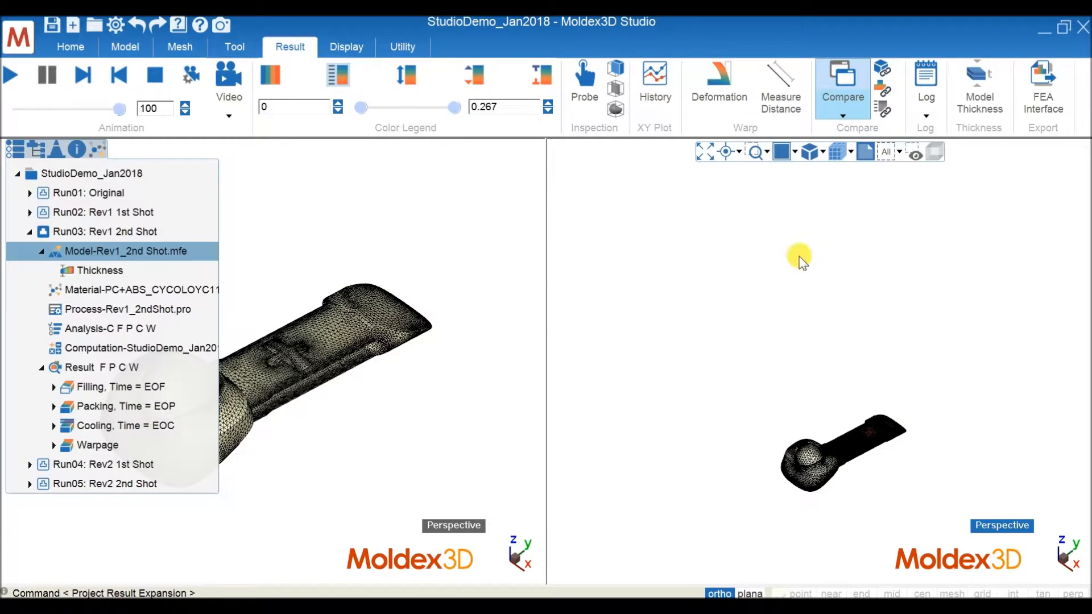
pyautogui.click(810, 152)
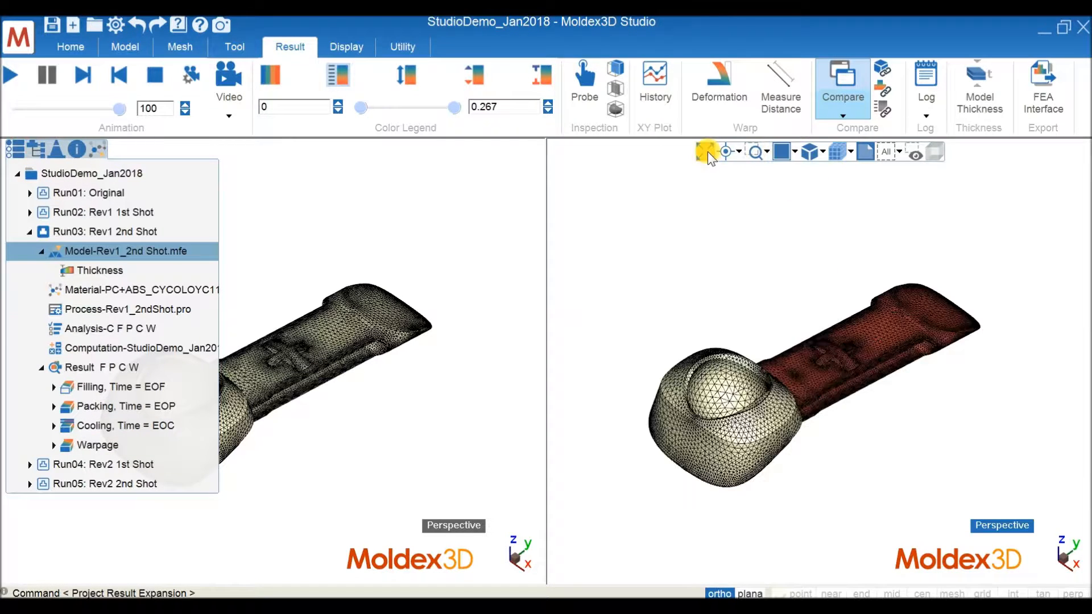
# Link the view motion of the two comparison windows and rotate both models together
pyautogui.click(883, 69)
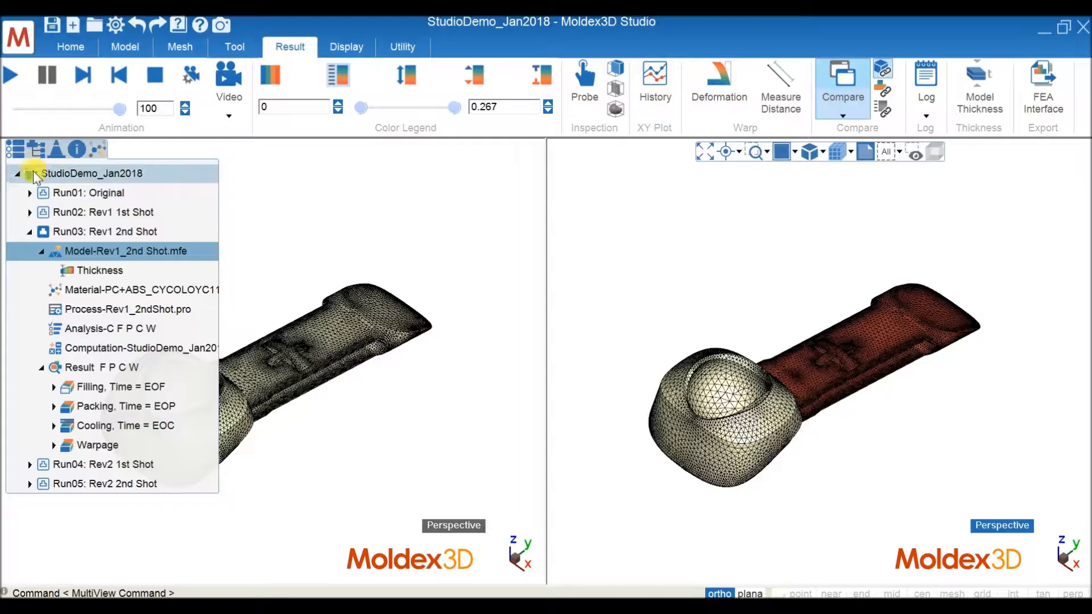
pyautogui.click(17, 174)
pyautogui.moveTo(651, 343); pyautogui.dragTo(667, 309, button='middle')
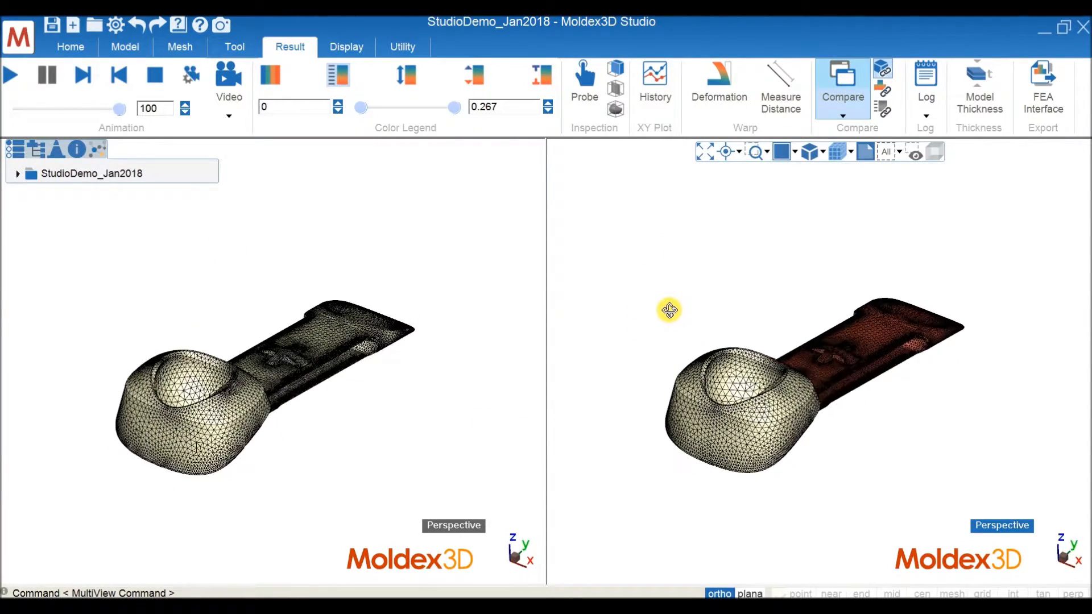
pyautogui.moveTo(631, 429)
pyautogui.mouseDown(button='middle')
pyautogui.moveTo(590, 383)
pyautogui.moveTo(622, 419)
pyautogui.mouseUp(button='middle')
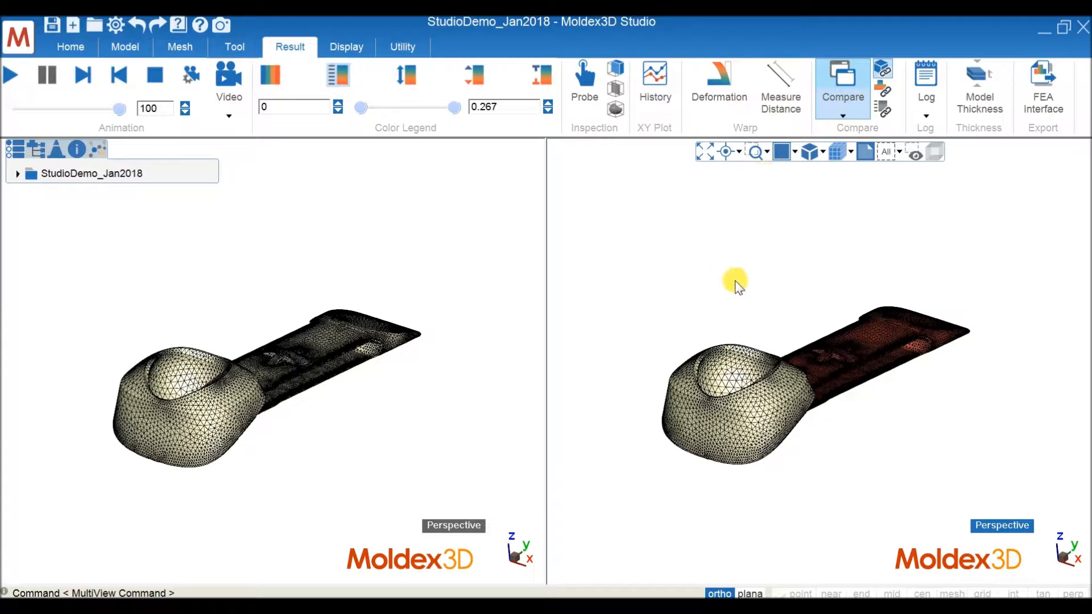
pyautogui.click(704, 152)
pyautogui.click(489, 265)
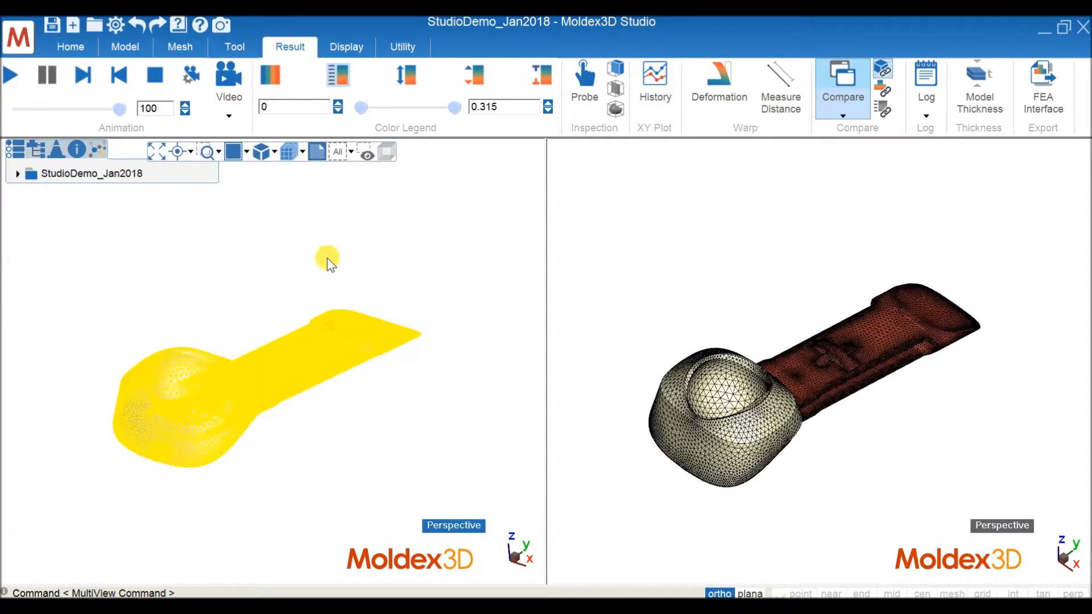
pyautogui.click(263, 152)
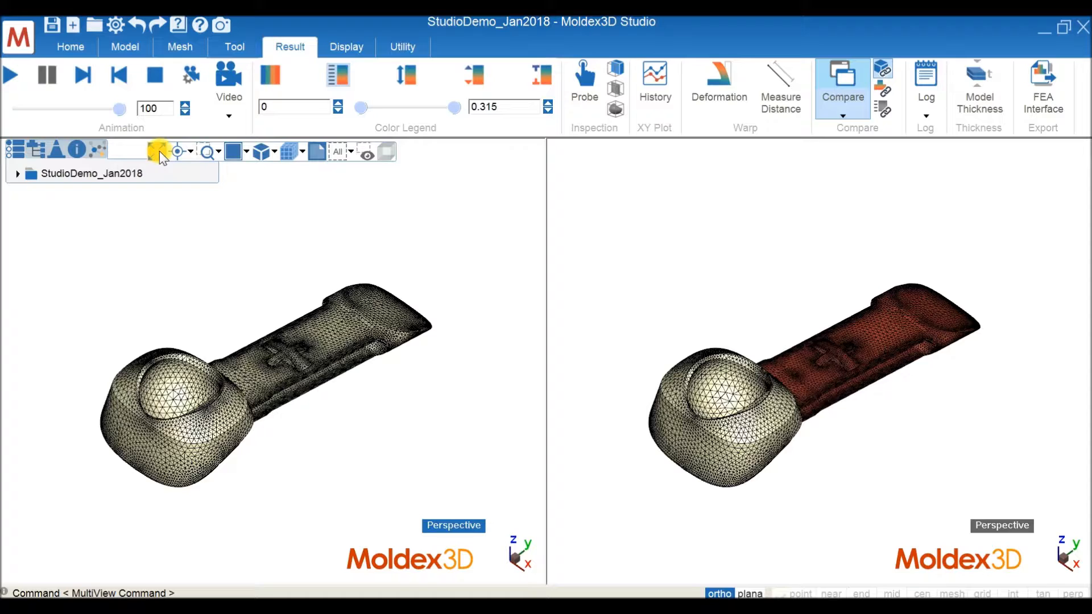
# Hide Run03's part insert and inspect the second-shot part from several sides beside the original model
pyautogui.click(750, 287)
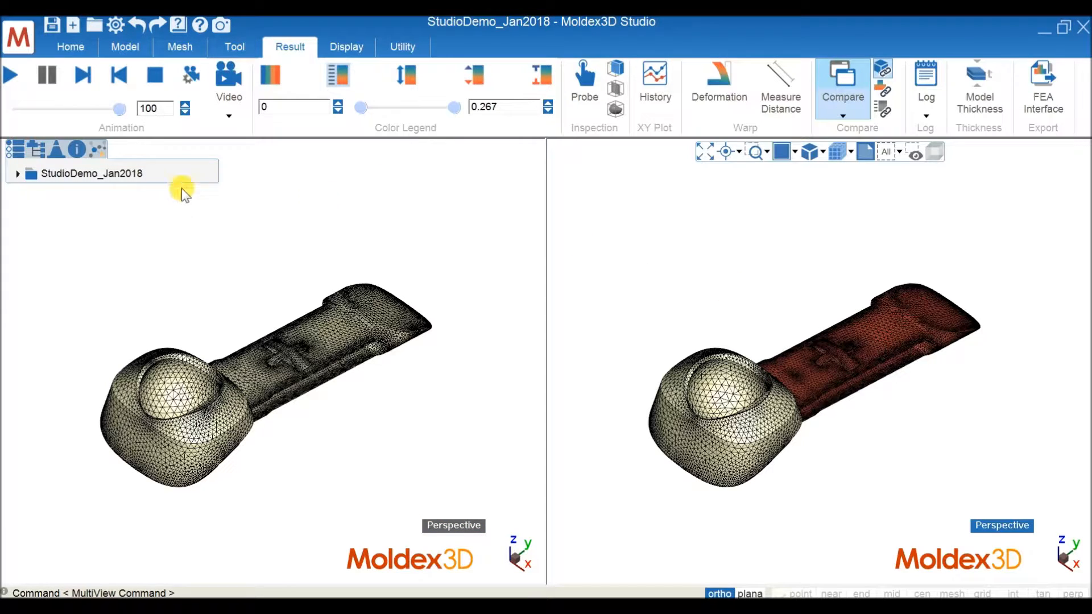
pyautogui.click(26, 143)
pyautogui.click(48, 210)
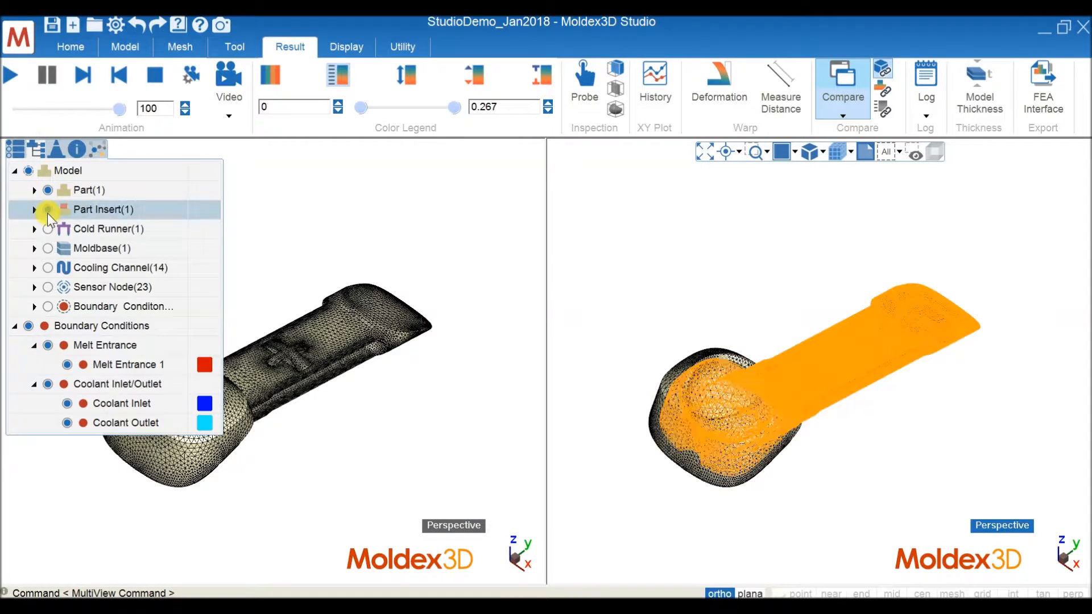
pyautogui.click(48, 209)
pyautogui.moveTo(704, 453); pyautogui.dragTo(629, 258, button='middle')
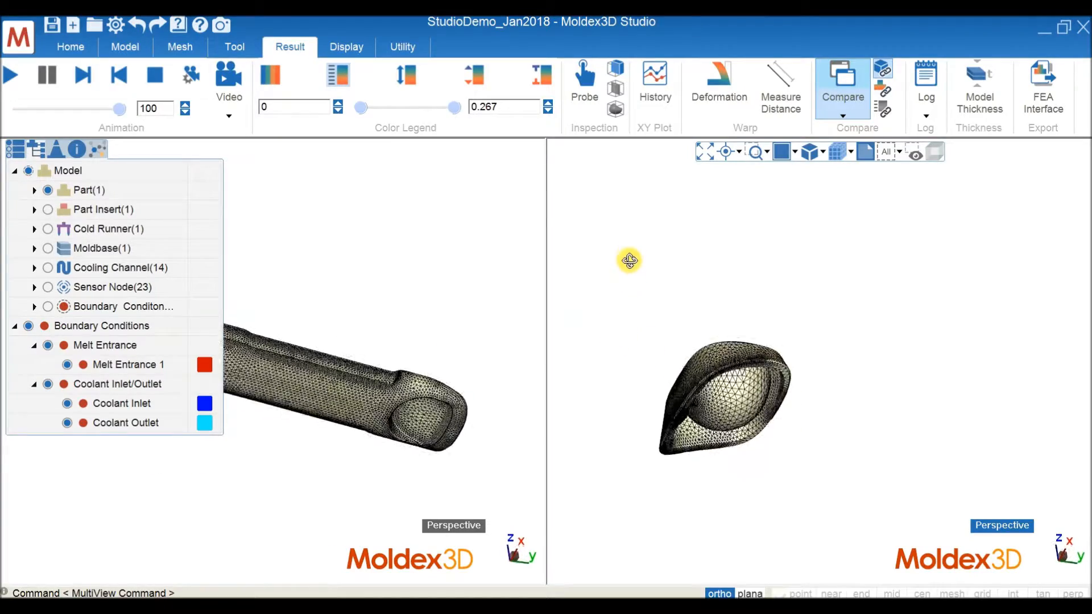
pyautogui.click(17, 150)
pyautogui.moveTo(724, 365); pyautogui.dragTo(633, 285, button='middle')
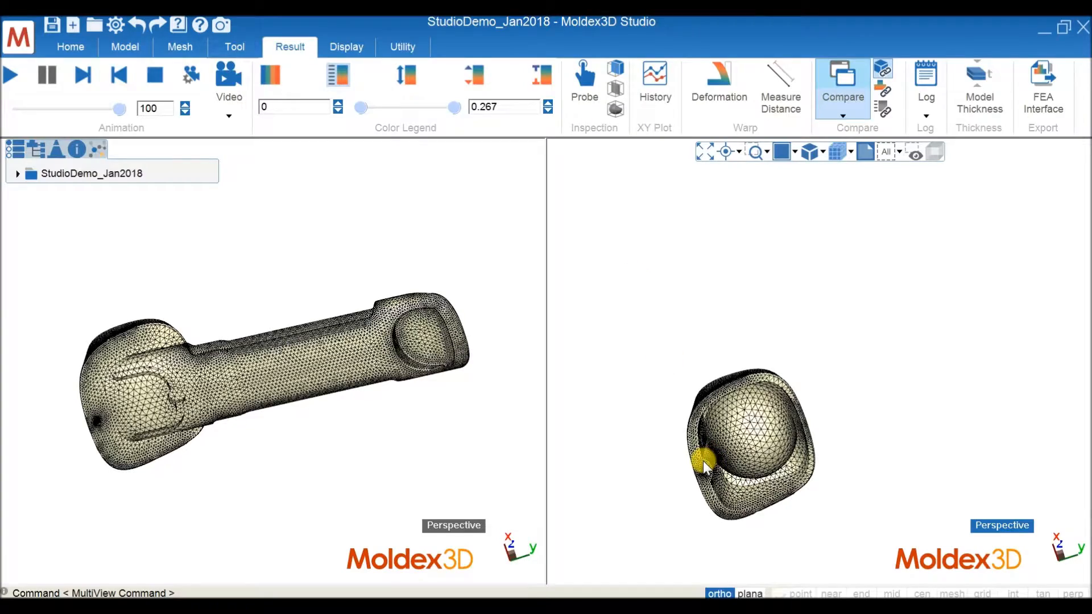
pyautogui.scroll(5, 703, 461)
pyautogui.scroll(1, 703, 461)
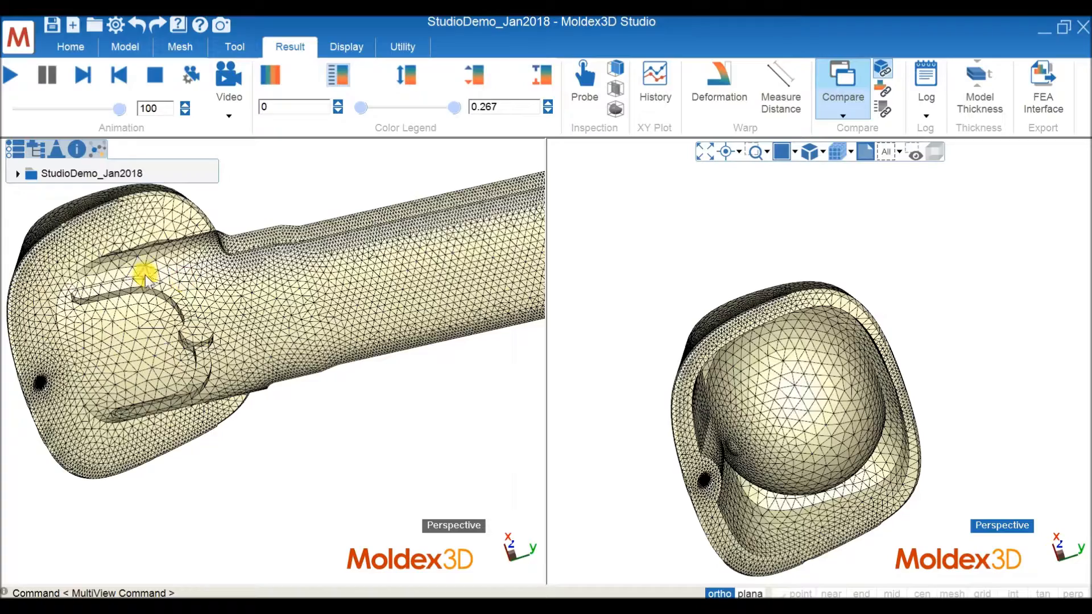
pyautogui.moveTo(653, 214); pyautogui.dragTo(921, 390, button='middle')
# Restore the isometric view in both windows and show Run03's part insert again
pyautogui.click(812, 153)
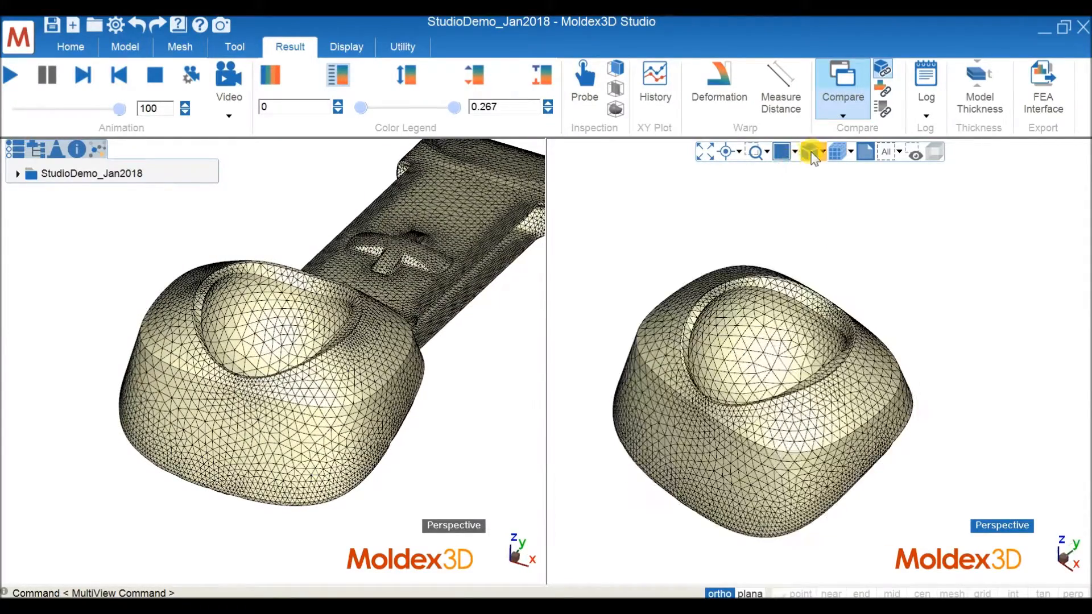
pyautogui.click(465, 395)
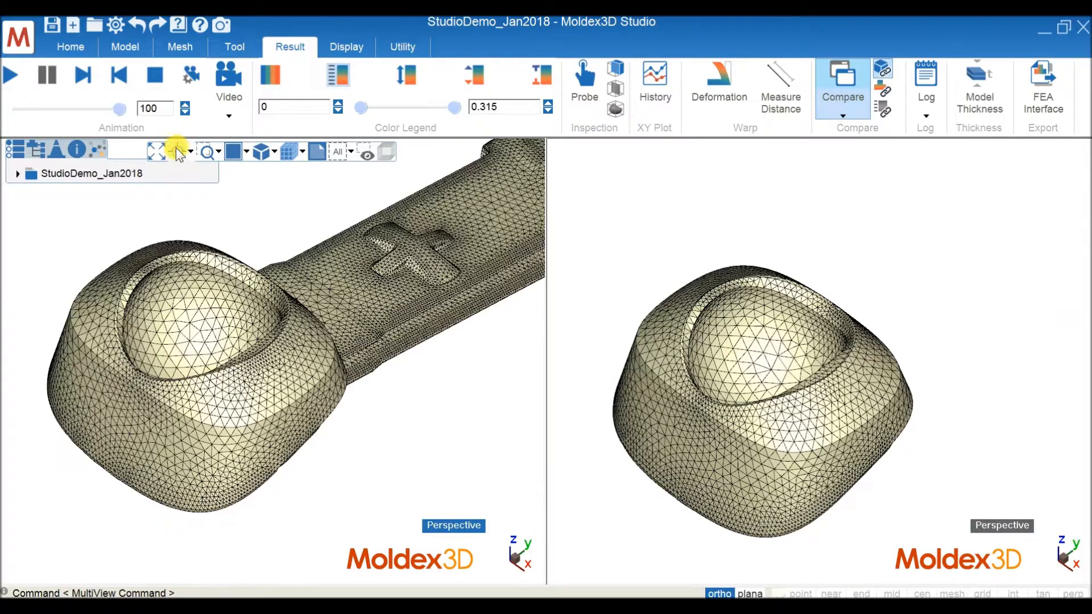
pyautogui.click(157, 151)
pyautogui.click(733, 231)
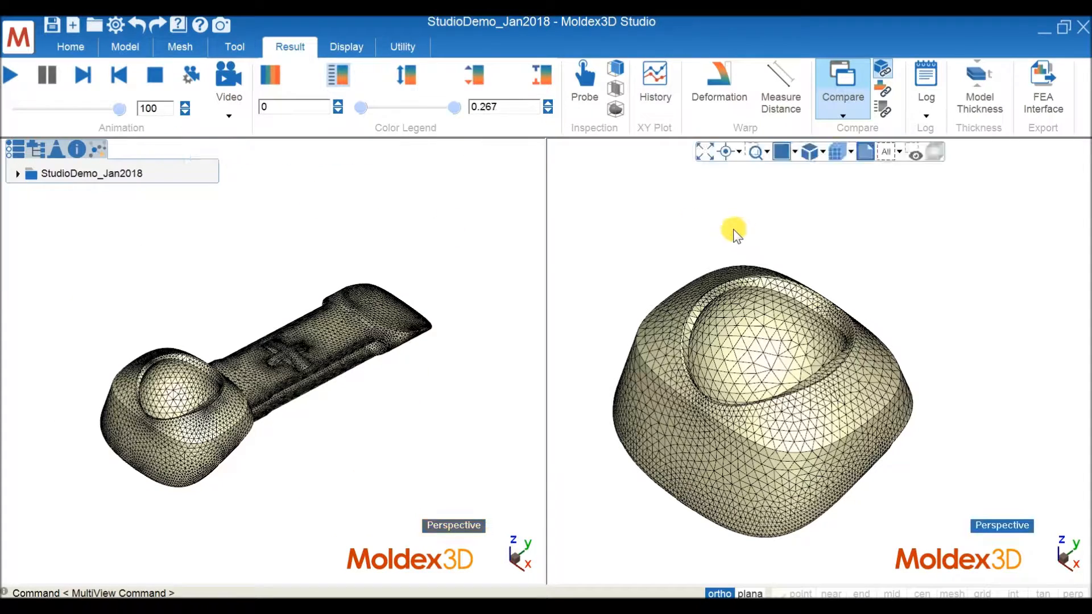
pyautogui.click(37, 150)
pyautogui.click(48, 210)
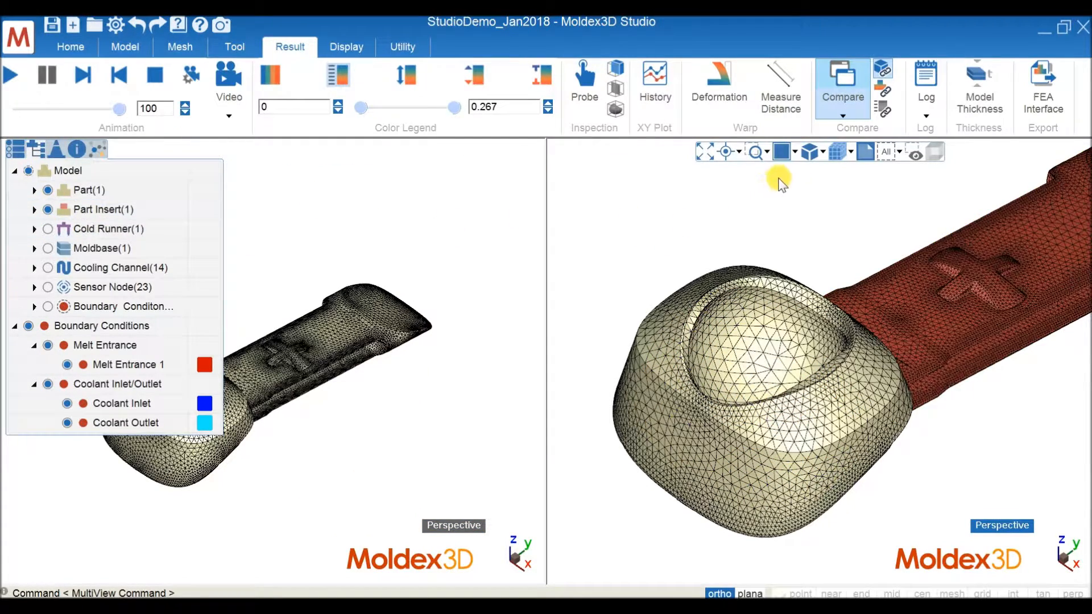
pyautogui.click(706, 151)
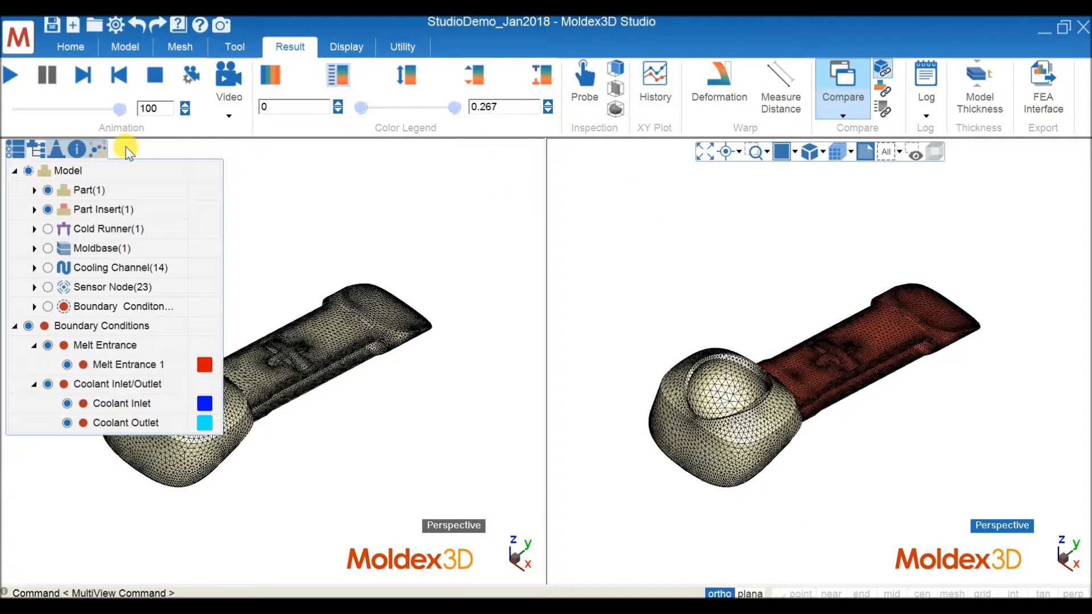
# Review the materials assigned to Run03's part and part insert
pyautogui.click(97, 149)
pyautogui.click(217, 194)
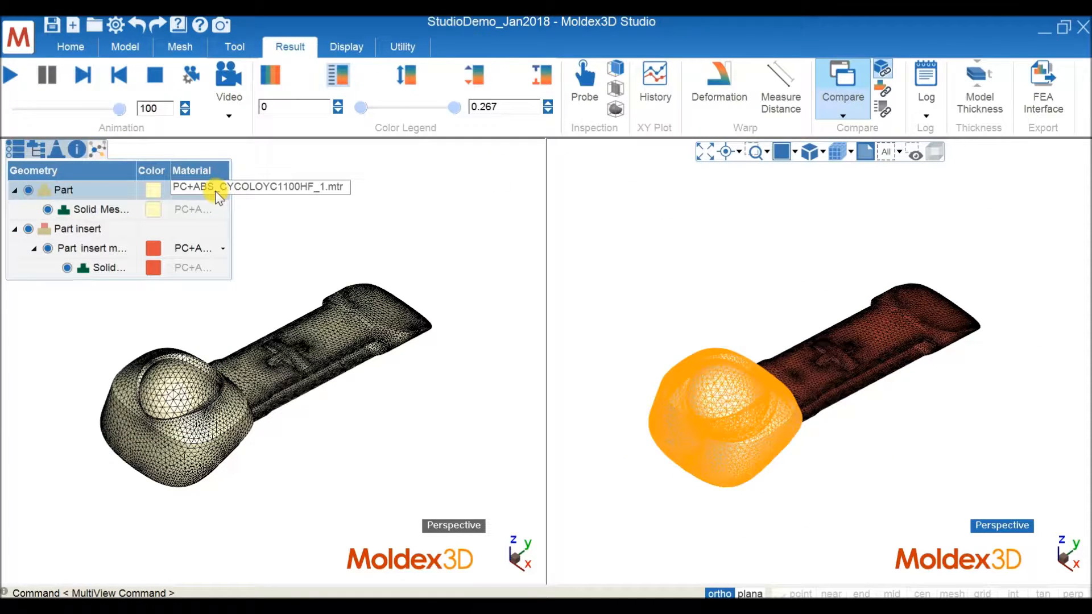
pyautogui.click(203, 248)
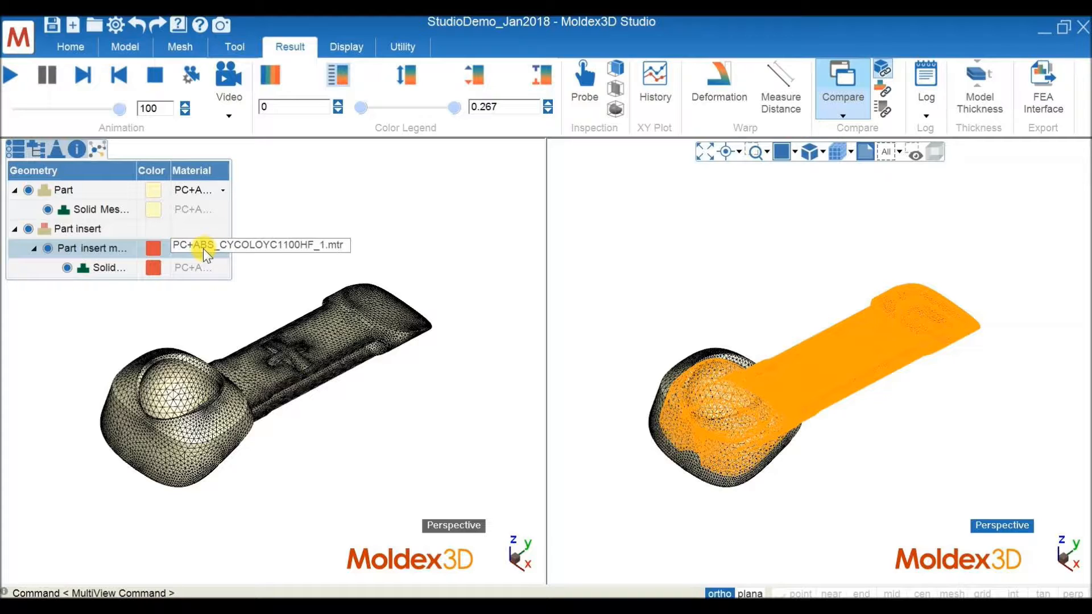
pyautogui.click(217, 248)
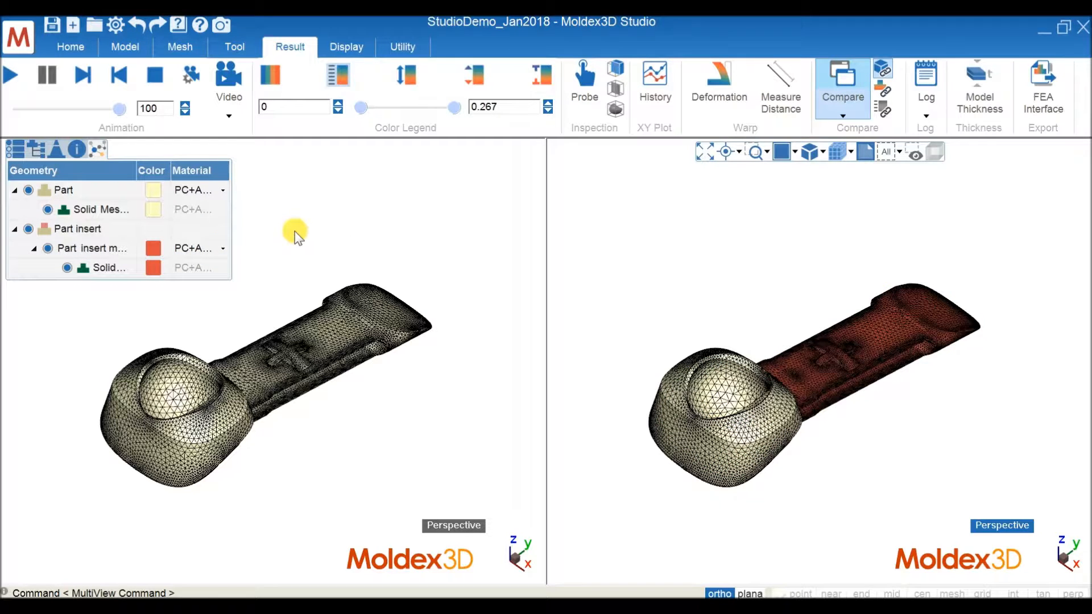
# Display the model mesh of Run02: Rev1 1st Shot in the first window with its cold runner hidden
pyautogui.click(499, 244)
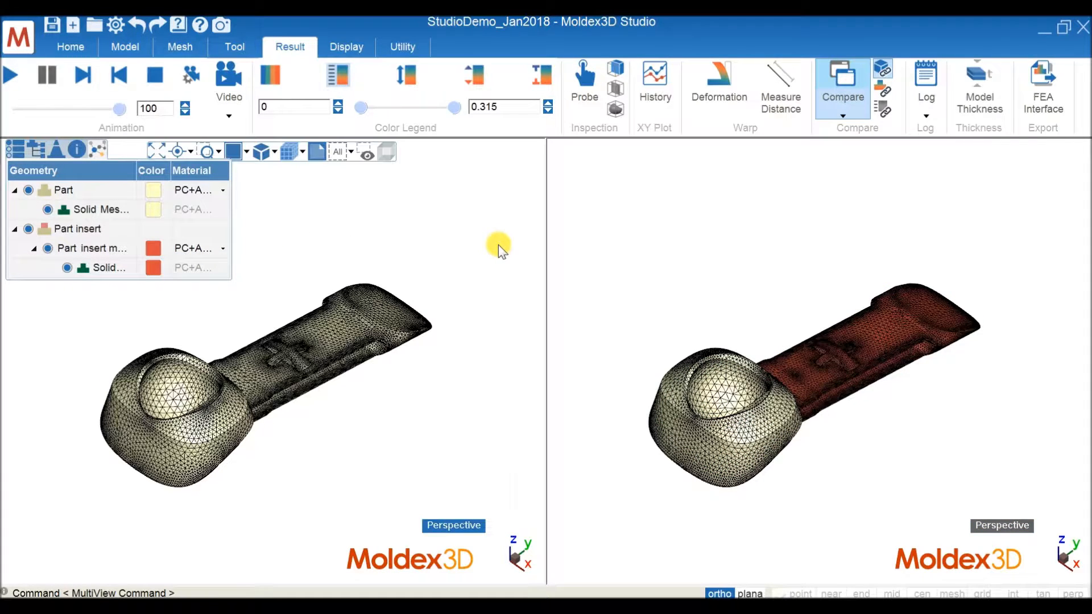
pyautogui.click(16, 149)
pyautogui.click(17, 174)
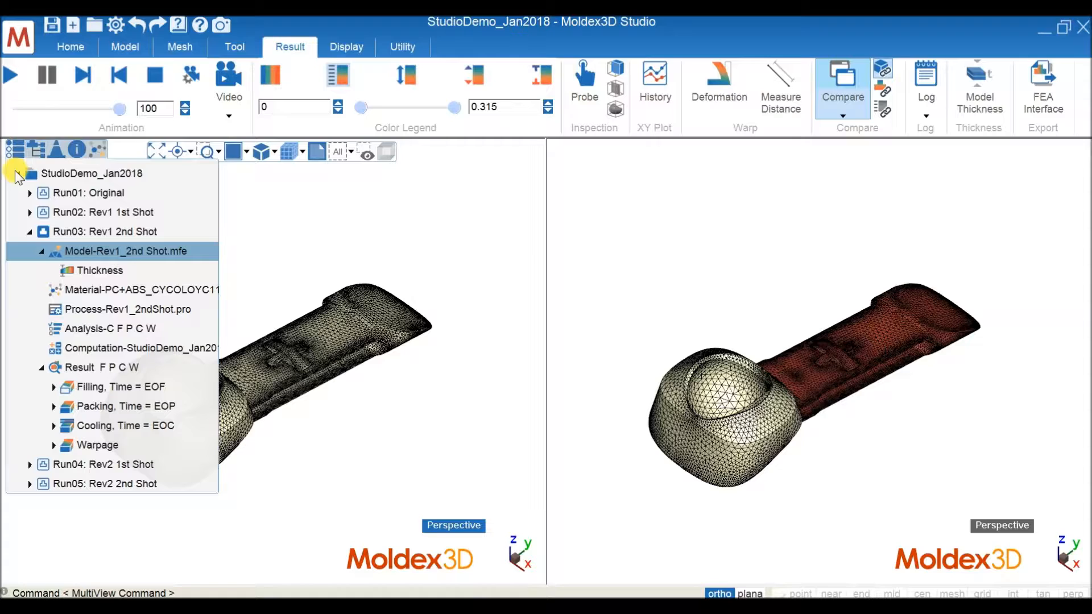
pyautogui.click(44, 213)
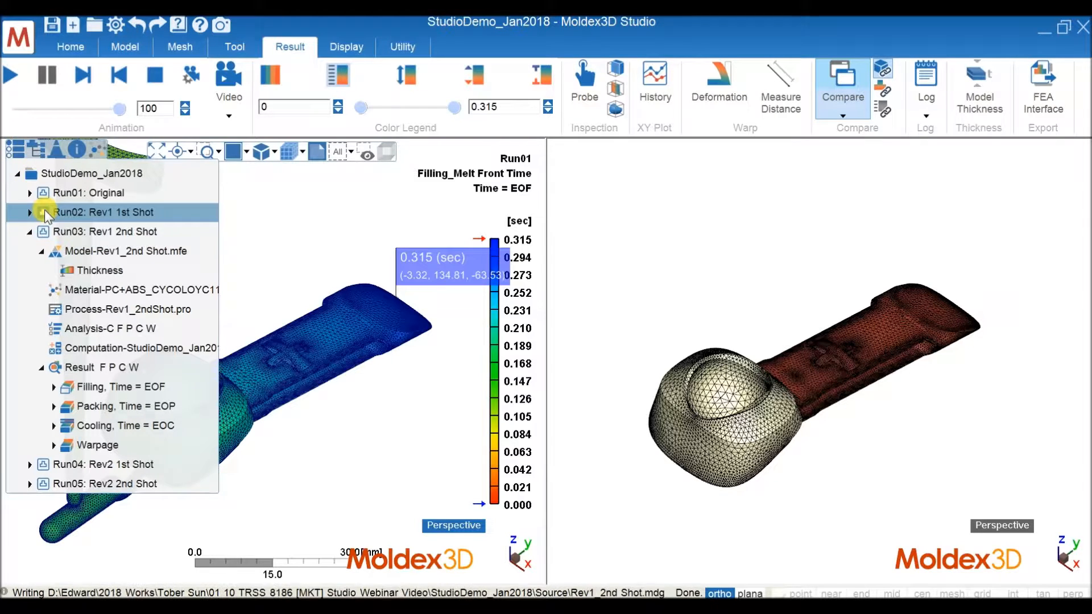
pyautogui.click(78, 231)
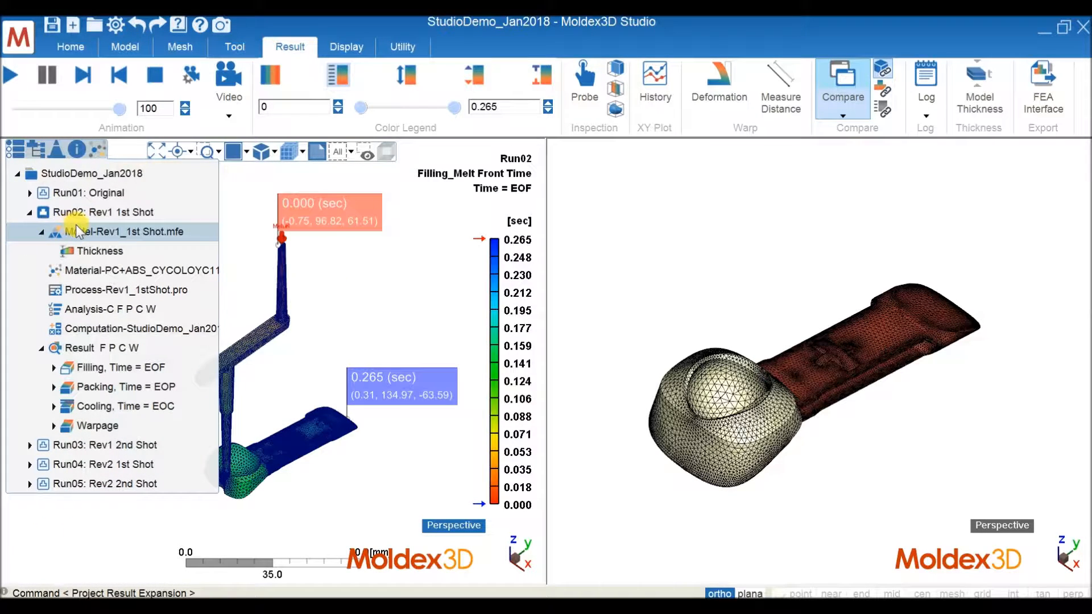
pyautogui.click(37, 151)
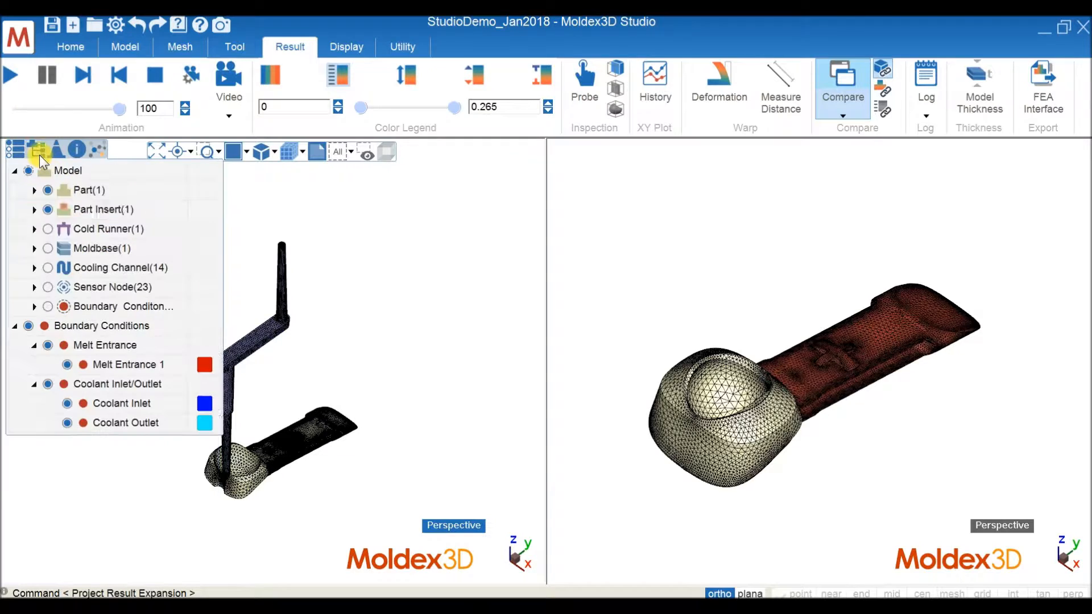
pyautogui.click(48, 209)
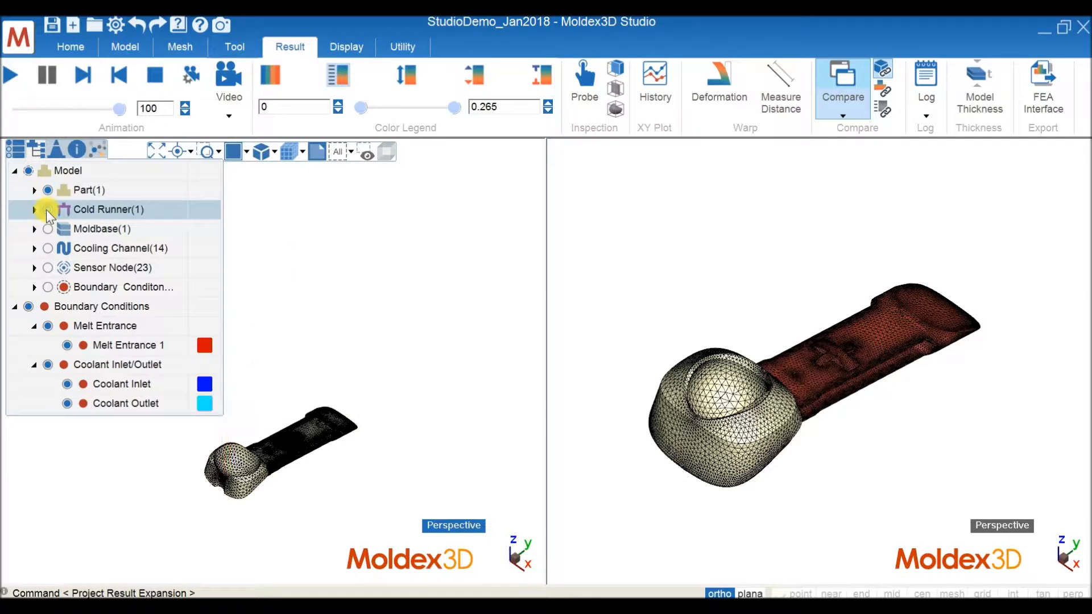
# Fit the part meshes in the linked windows and rotate them together to compare the two runs
pyautogui.click(17, 151)
pyautogui.click(18, 173)
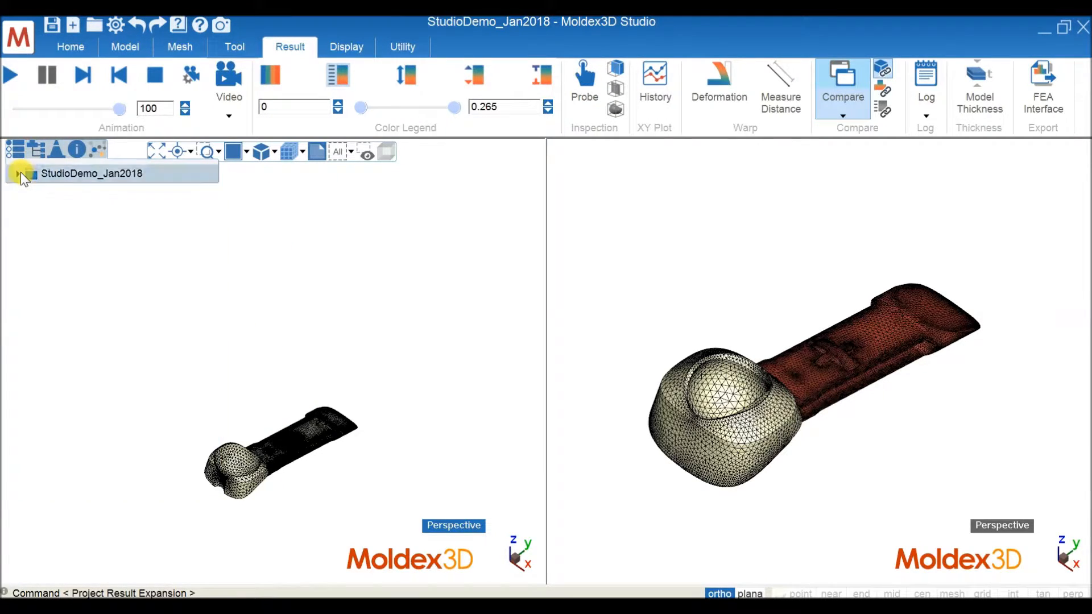
pyautogui.click(156, 151)
pyautogui.moveTo(462, 406); pyautogui.dragTo(351, 328, button='middle')
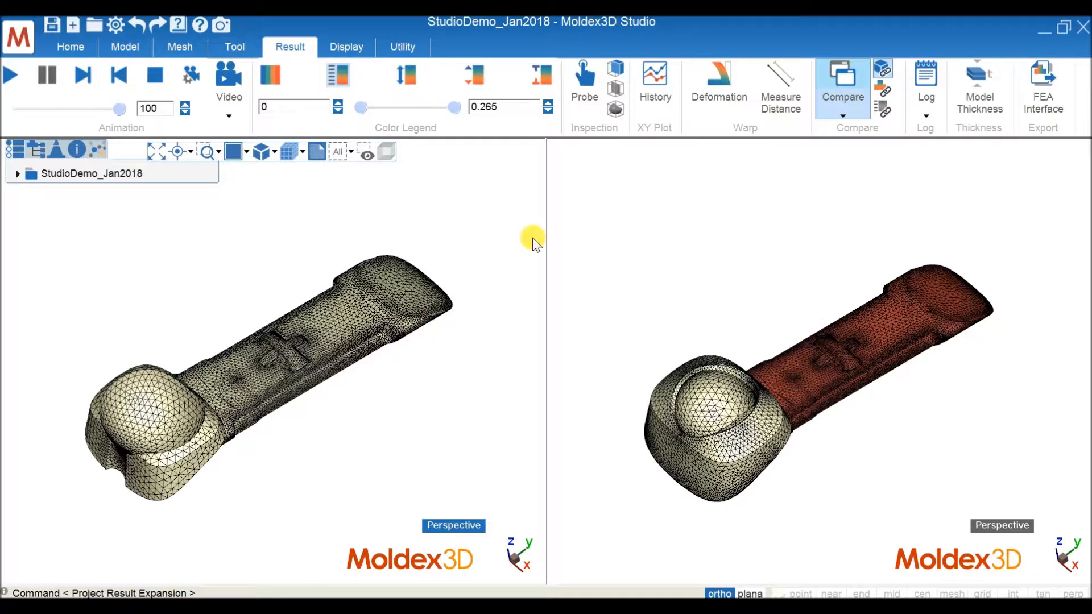
pyautogui.moveTo(500, 263); pyautogui.dragTo(497, 280, button='middle')
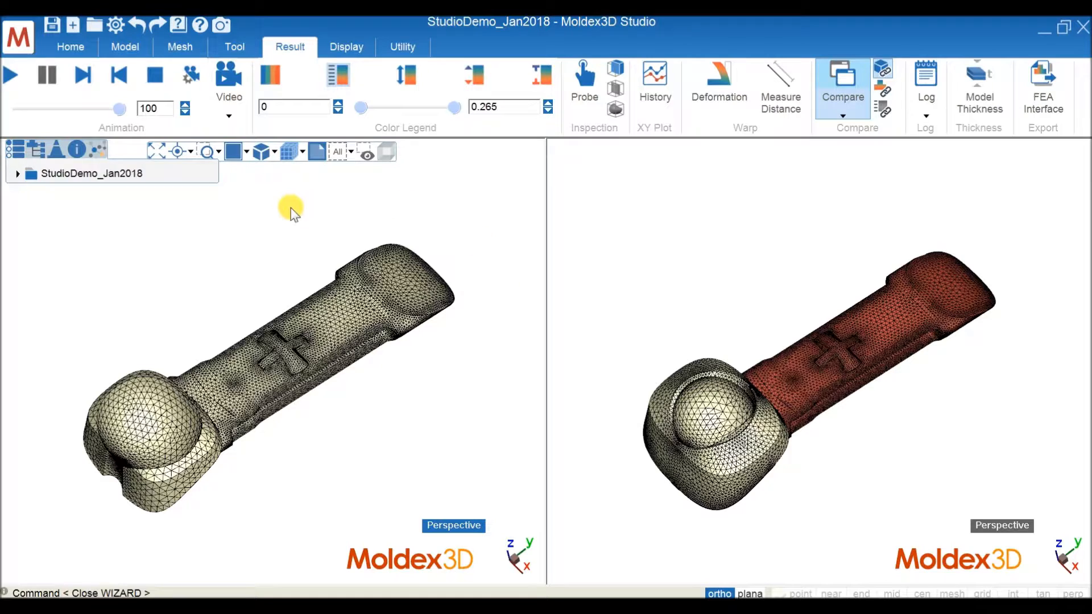
# Return to a single window with Run01: Original active, showing its part and cold runner mesh
pyautogui.click(18, 174)
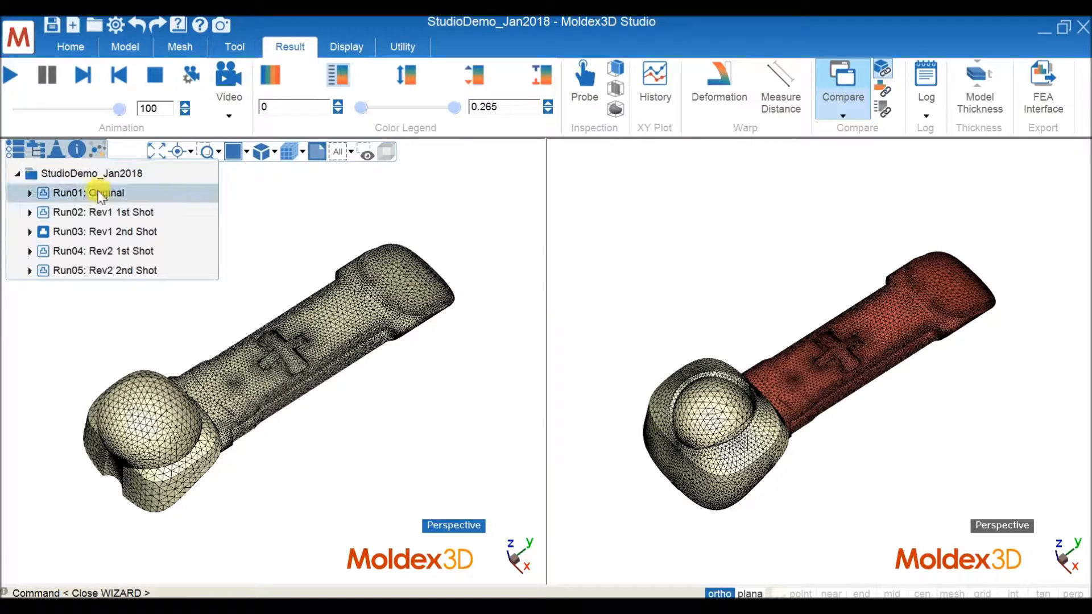
pyautogui.click(654, 280)
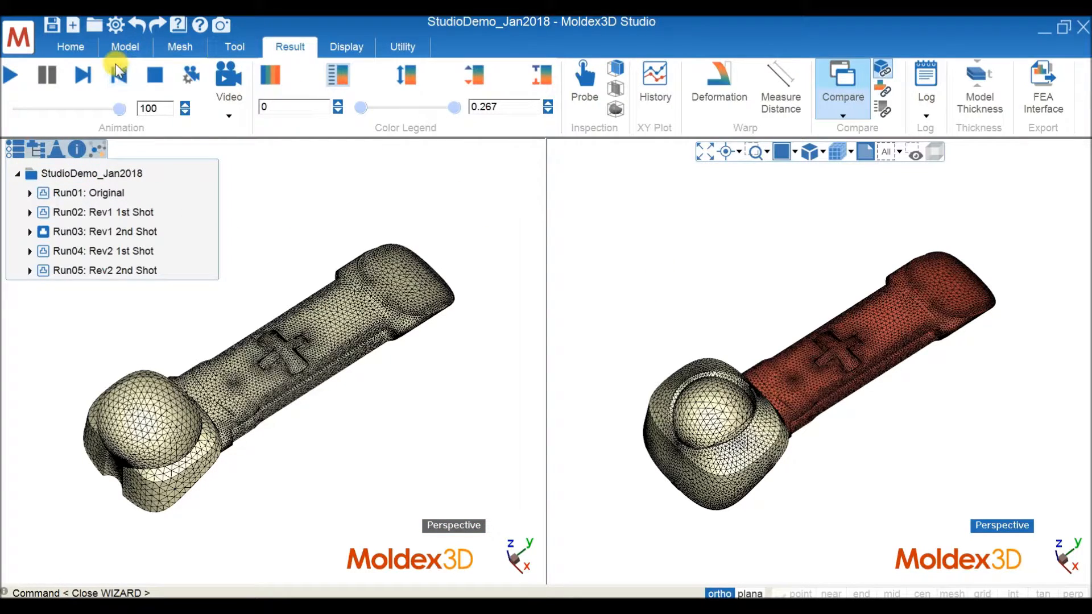
pyautogui.click(71, 46)
pyautogui.click(363, 98)
pyautogui.moveTo(458, 73); pyautogui.dragTo(365, 99)
pyautogui.click(365, 121)
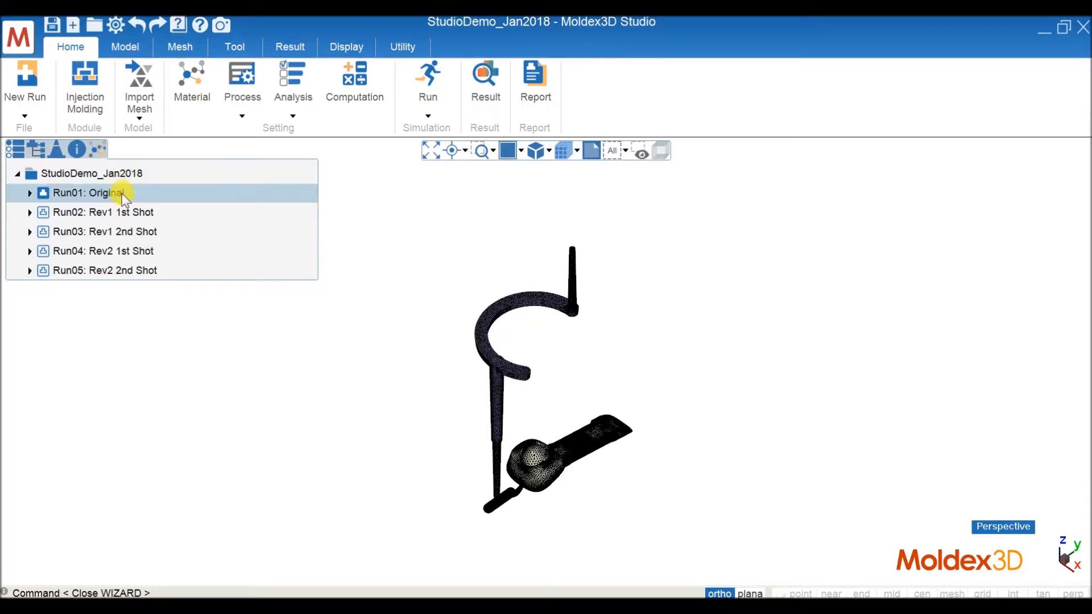
# Display the filling Melt Front Time result of Run01: Original
pyautogui.click(29, 192)
pyautogui.click(53, 348)
pyautogui.click(94, 368)
pyautogui.click(95, 369)
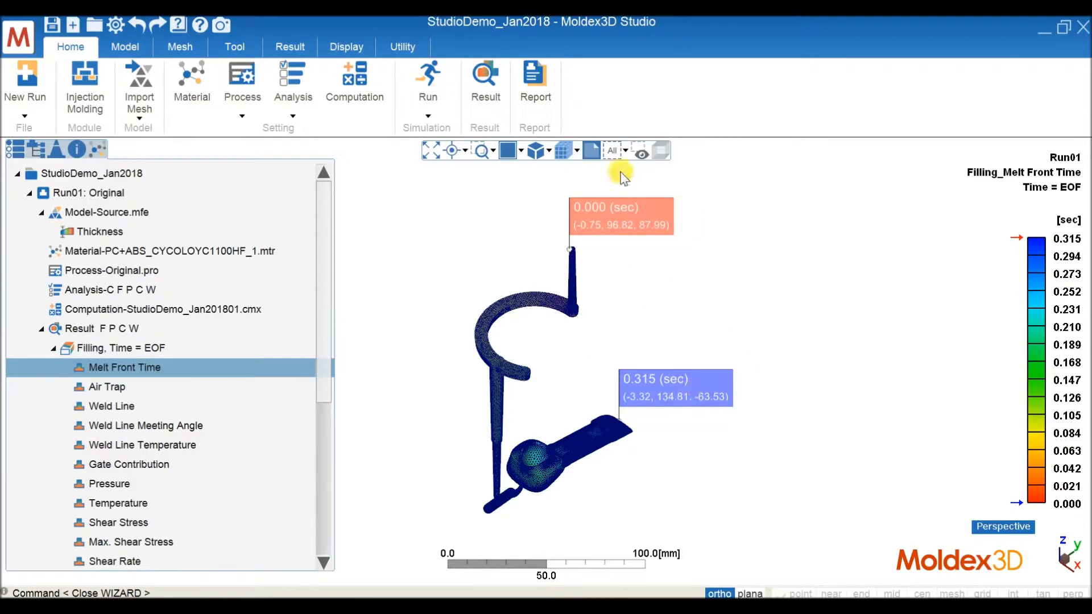
# Display Run01's filling Pressure result on the part alone, with the cold runner hidden and the part fitted to the window
pyautogui.click(354, 48)
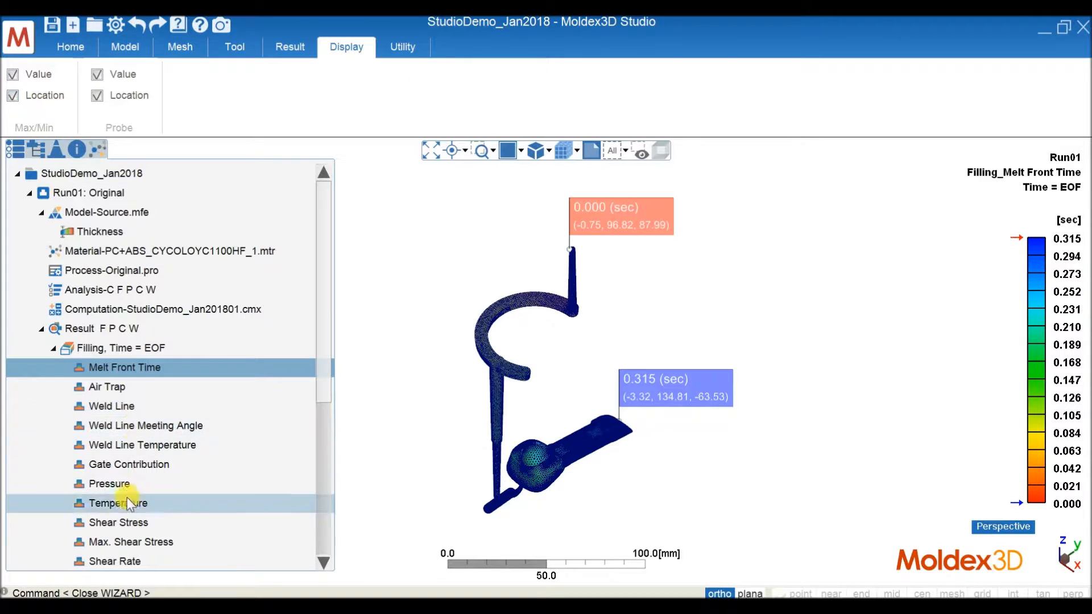
pyautogui.click(113, 484)
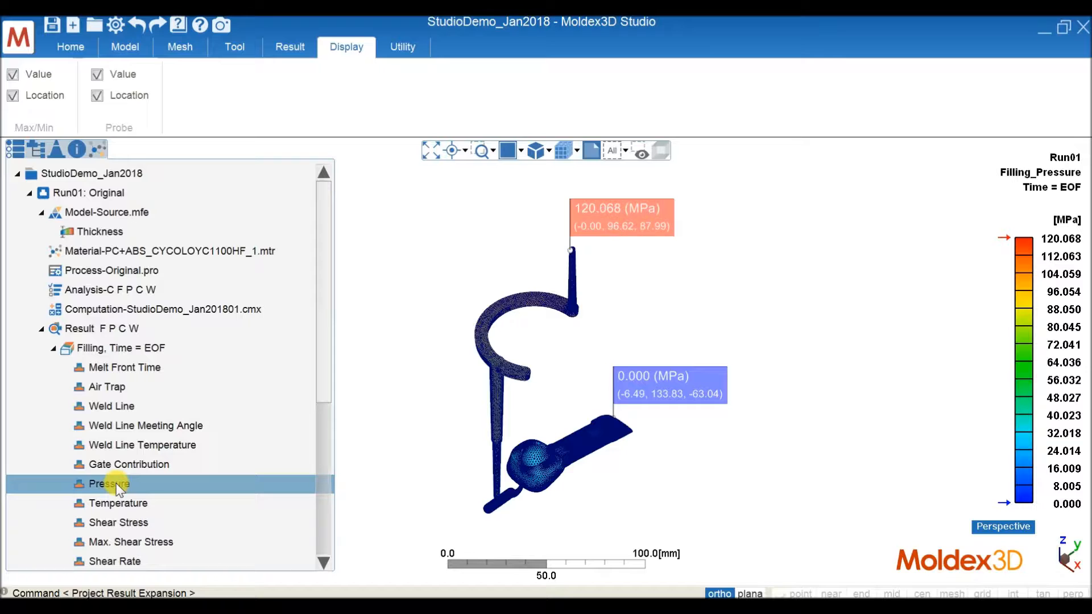
pyautogui.click(36, 147)
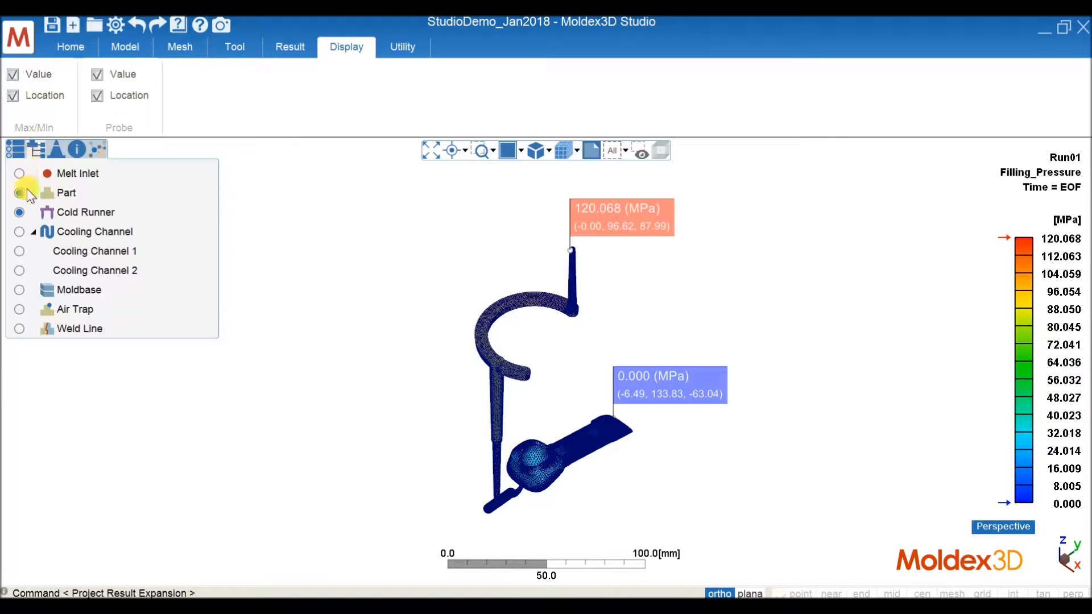
pyautogui.click(20, 212)
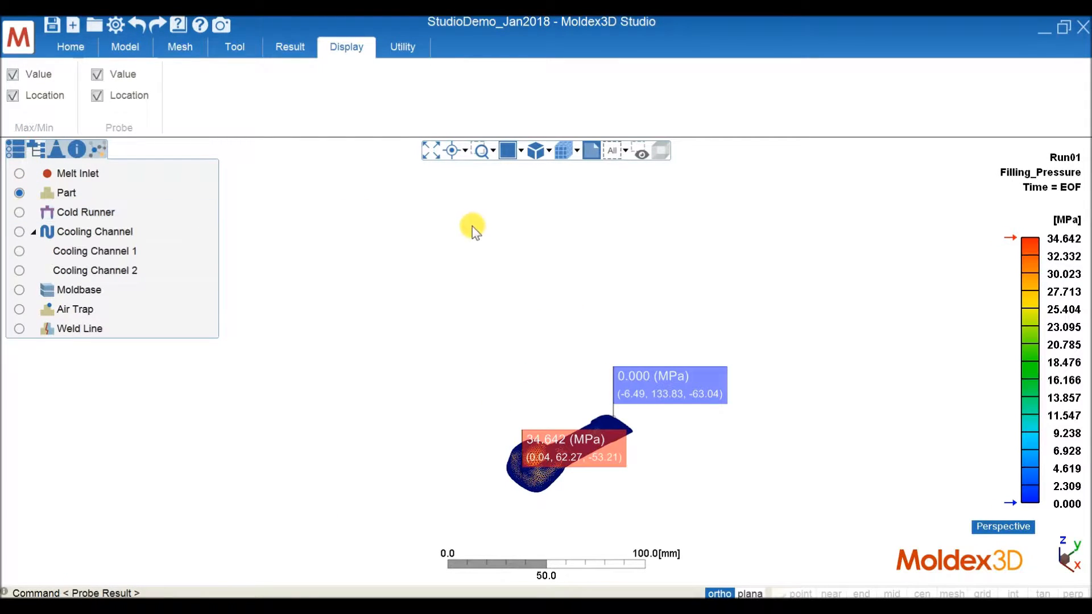
pyautogui.click(431, 150)
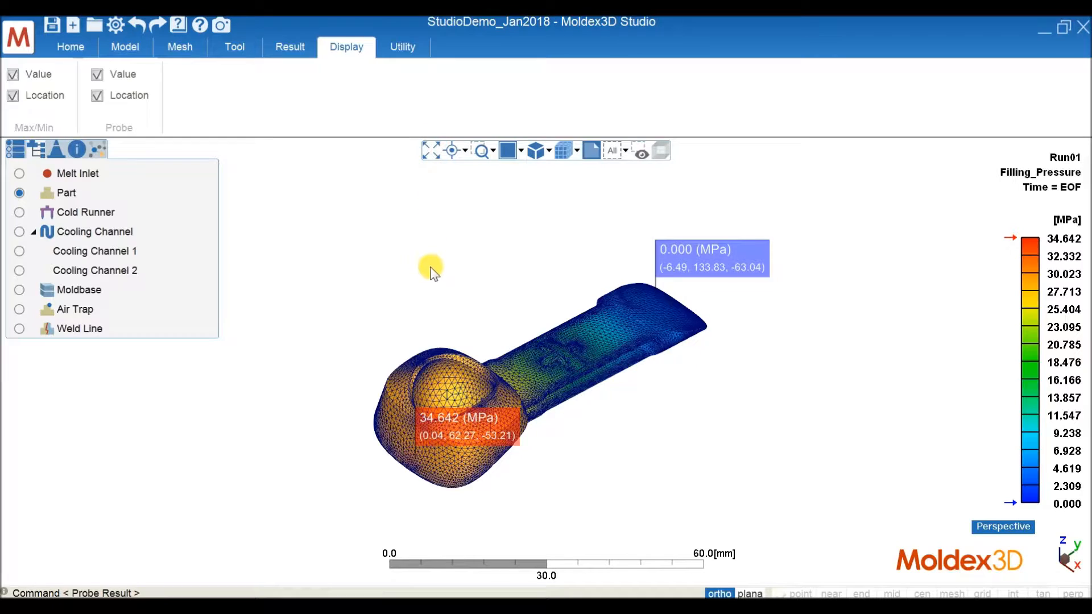
# Display Run01's filling Temperature result and turn off the value and location labels for its maximum and minimum
pyautogui.click(17, 148)
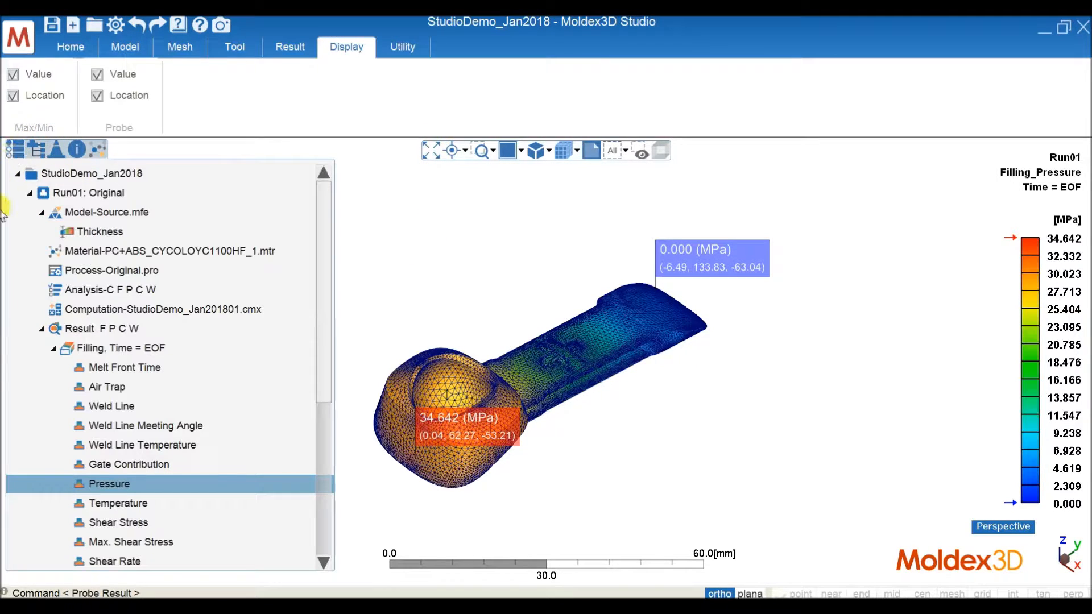
pyautogui.click(119, 504)
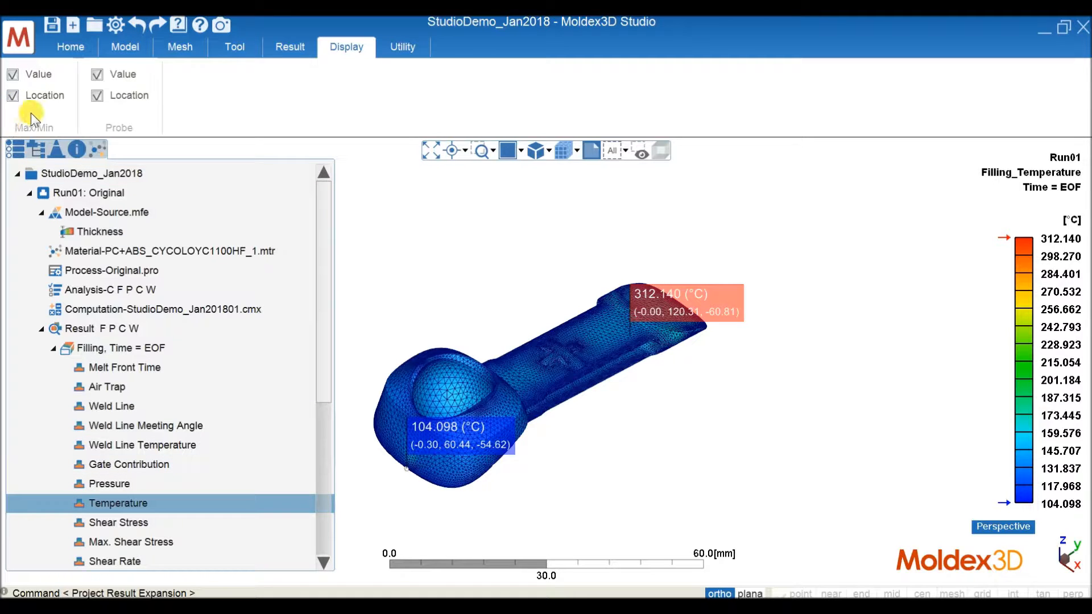
pyautogui.click(12, 96)
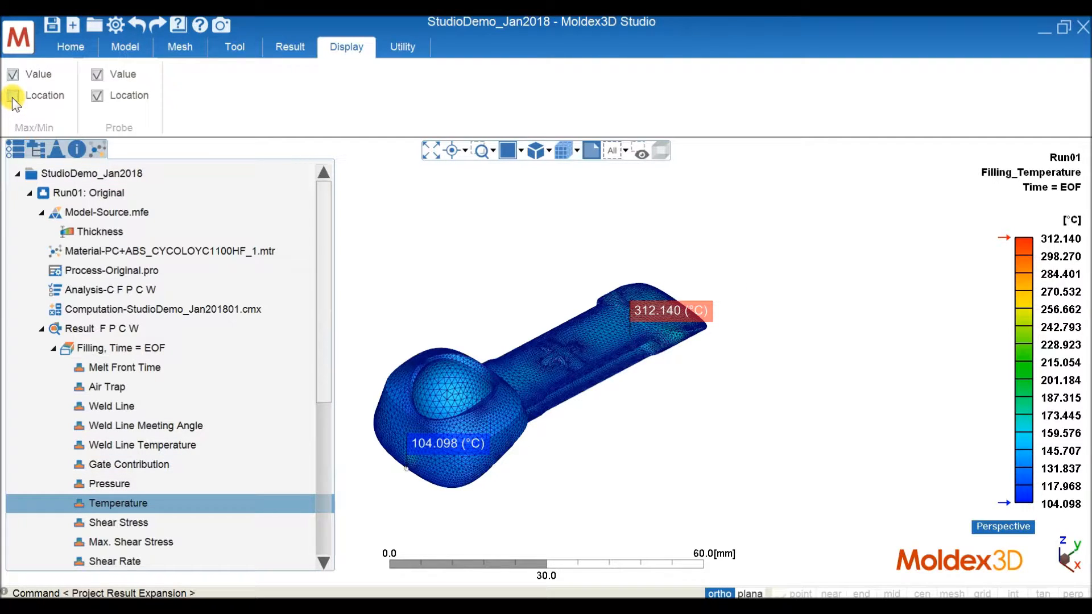
pyautogui.click(14, 75)
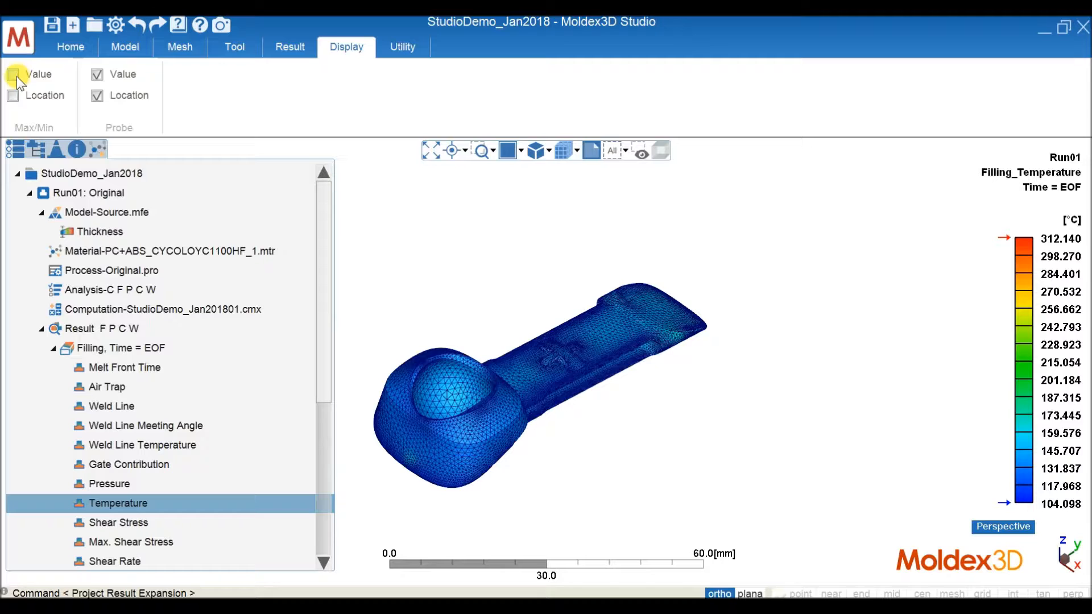
# Clip the temperature result with the YZ section and inspect the cut from the side
pyautogui.click(288, 50)
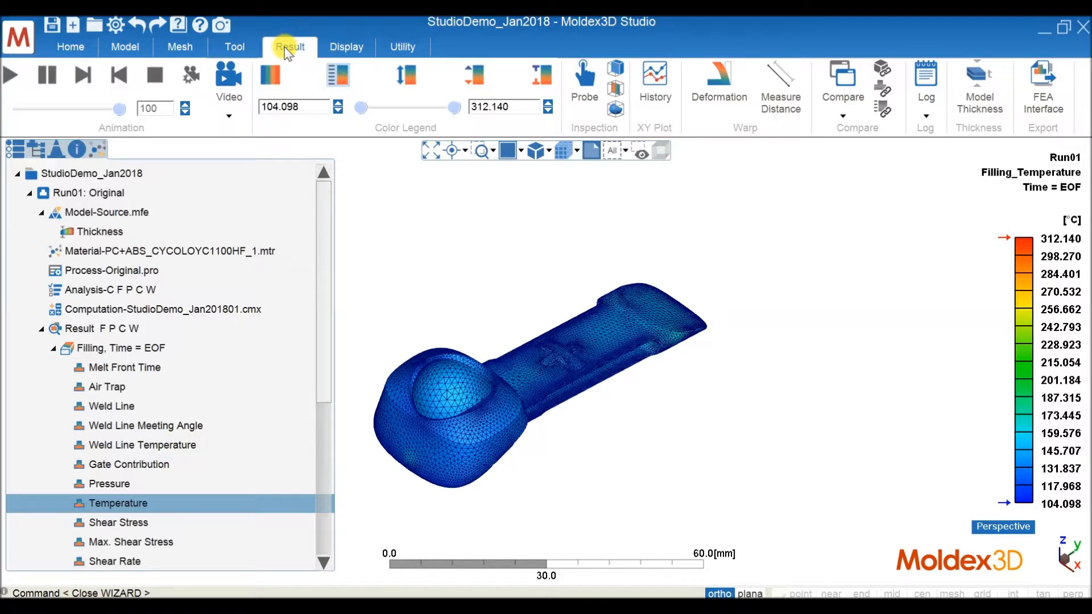
pyautogui.click(616, 68)
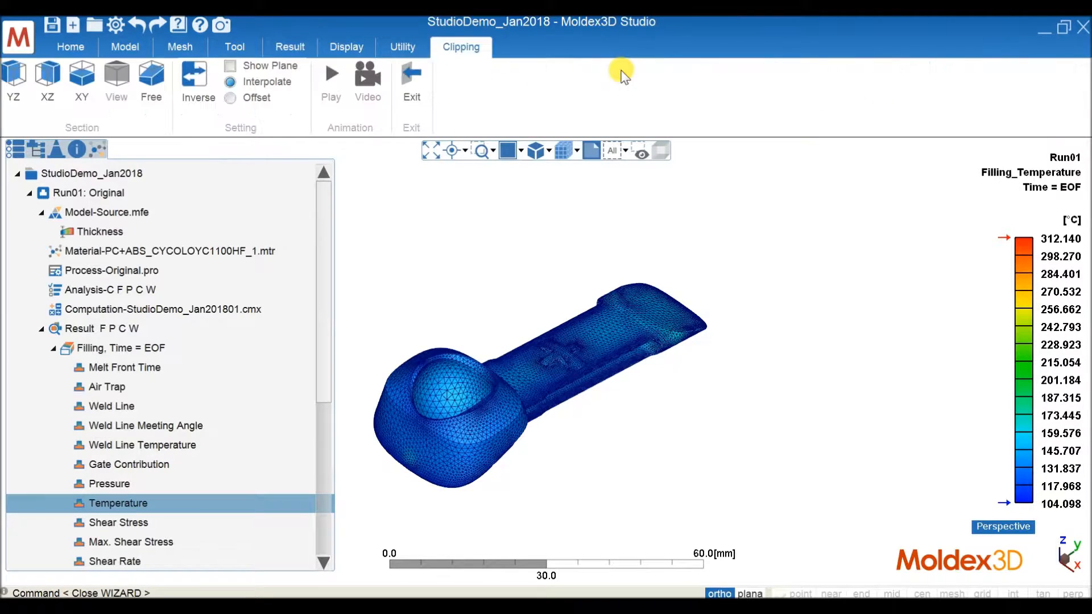
pyautogui.click(15, 80)
pyautogui.moveTo(442, 300); pyautogui.dragTo(361, 253, button='middle')
# Review the filling temperature statistics and histogram in the Result Advisor, and exit clipping to the isometric view
pyautogui.doubleClick(134, 503)
pyautogui.moveTo(469, 39); pyautogui.dragTo(664, 42)
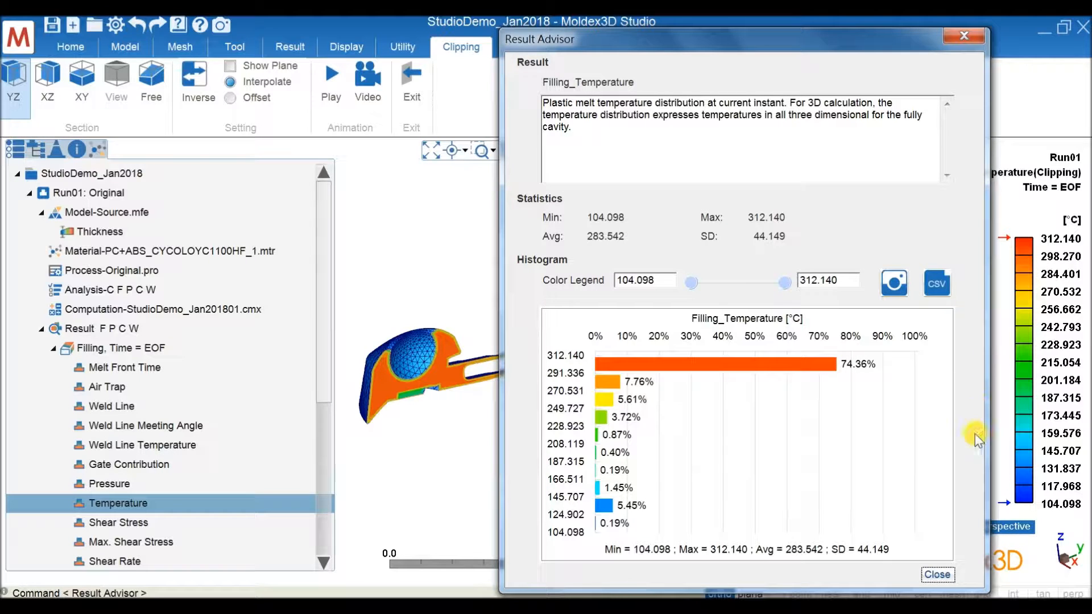
pyautogui.click(942, 576)
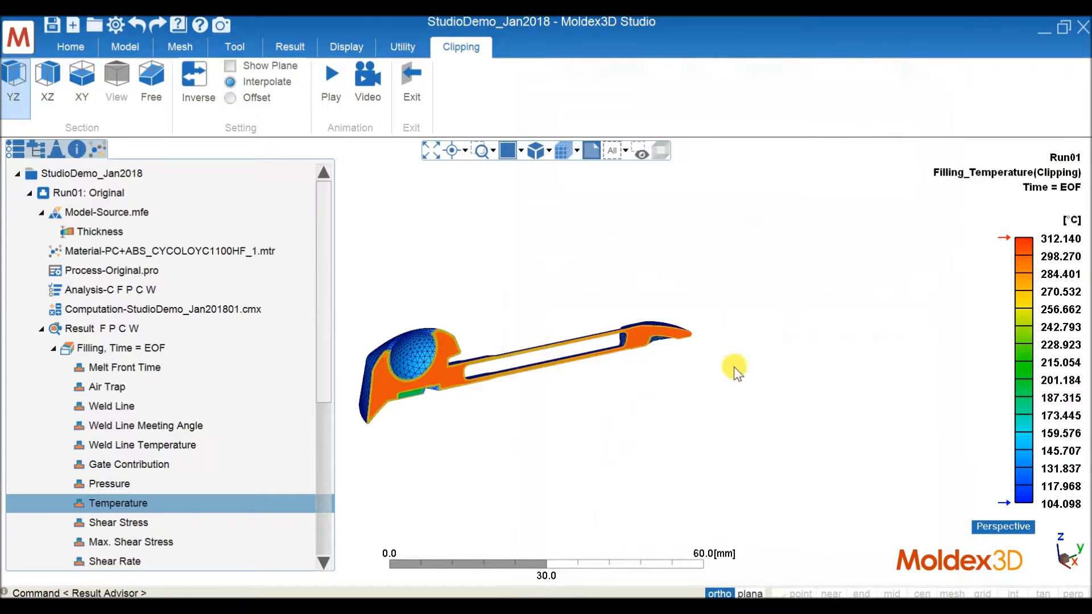
pyautogui.click(410, 93)
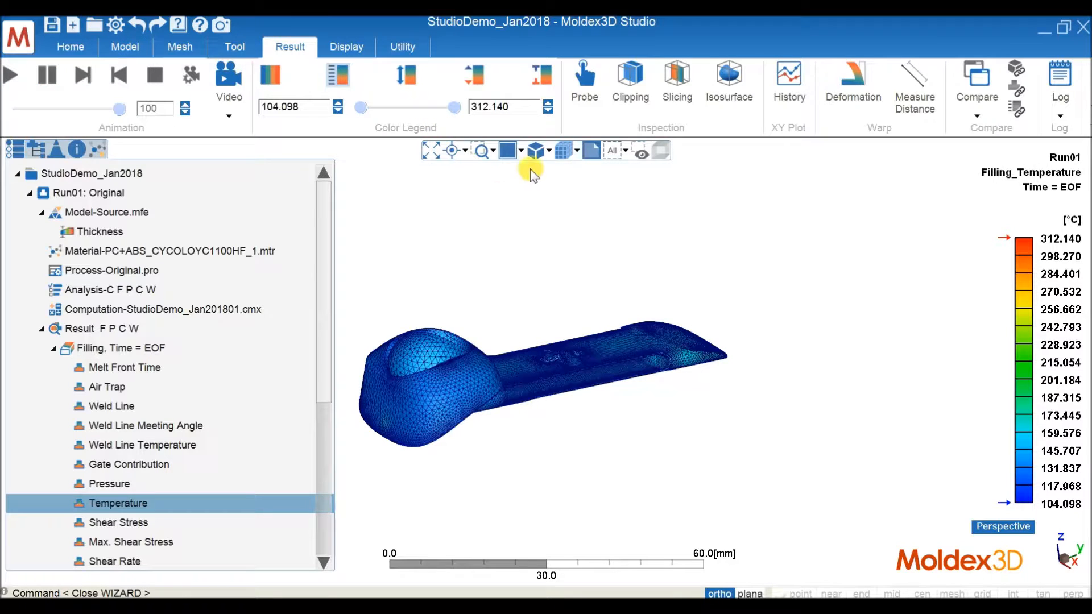
pyautogui.click(533, 151)
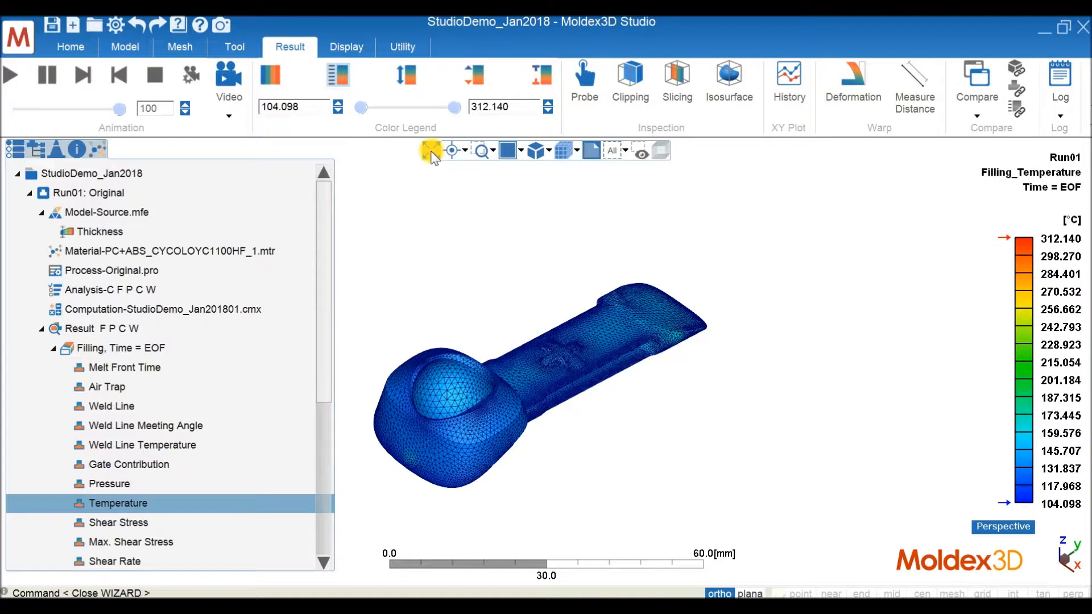
# Probe the temperature at three points on the part's rounded end: the lower face, the rim and the dome
pyautogui.click(578, 84)
pyautogui.scroll(8, 410, 464)
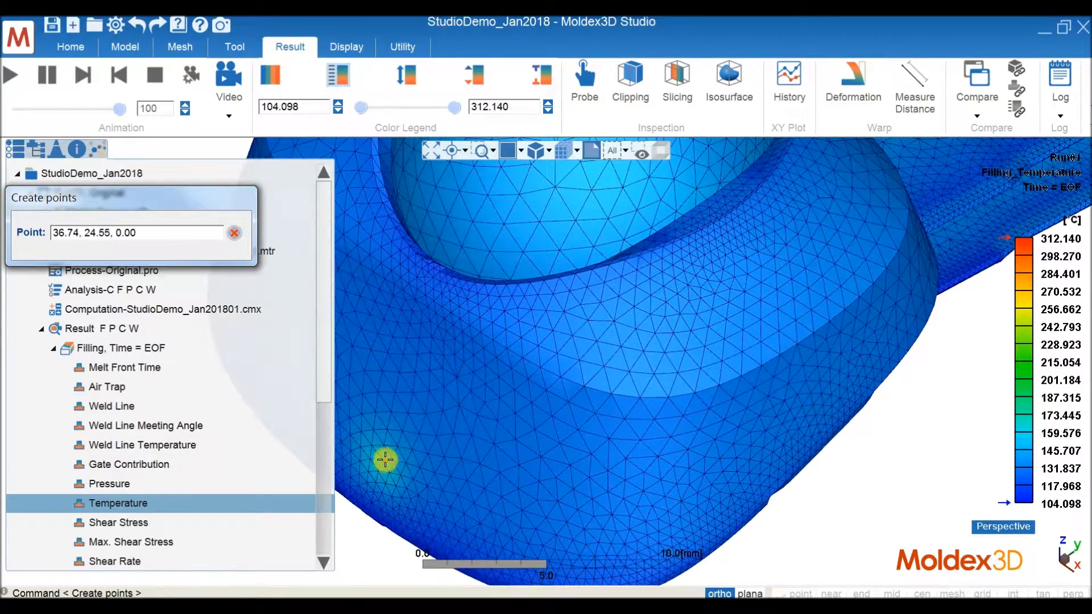
pyautogui.click(384, 455)
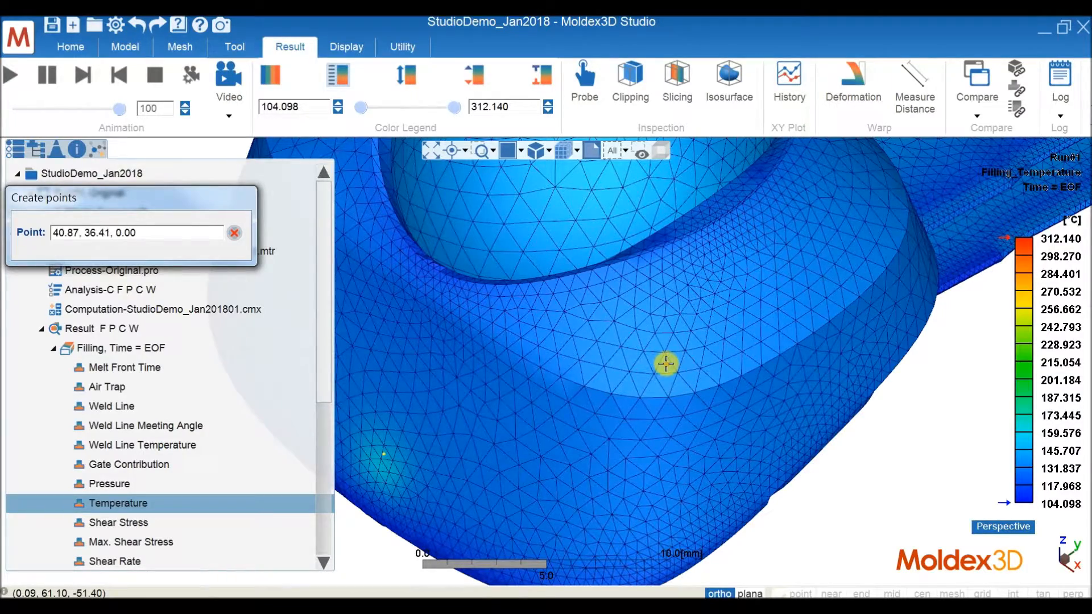
pyautogui.click(663, 381)
pyautogui.scroll(-3, 594, 407)
pyautogui.scroll(3, 608, 269)
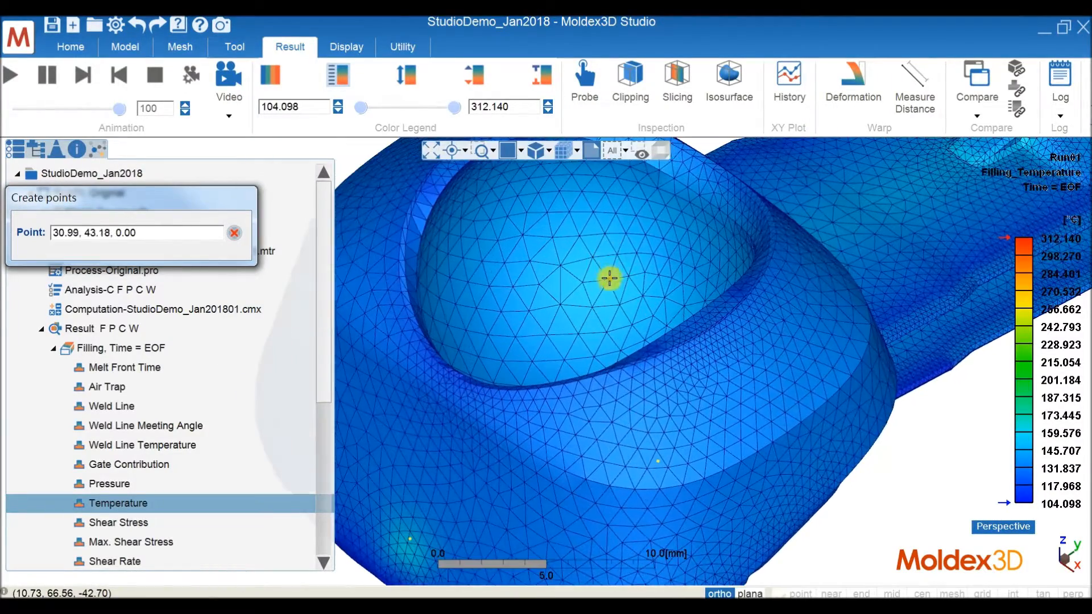
pyautogui.click(591, 291)
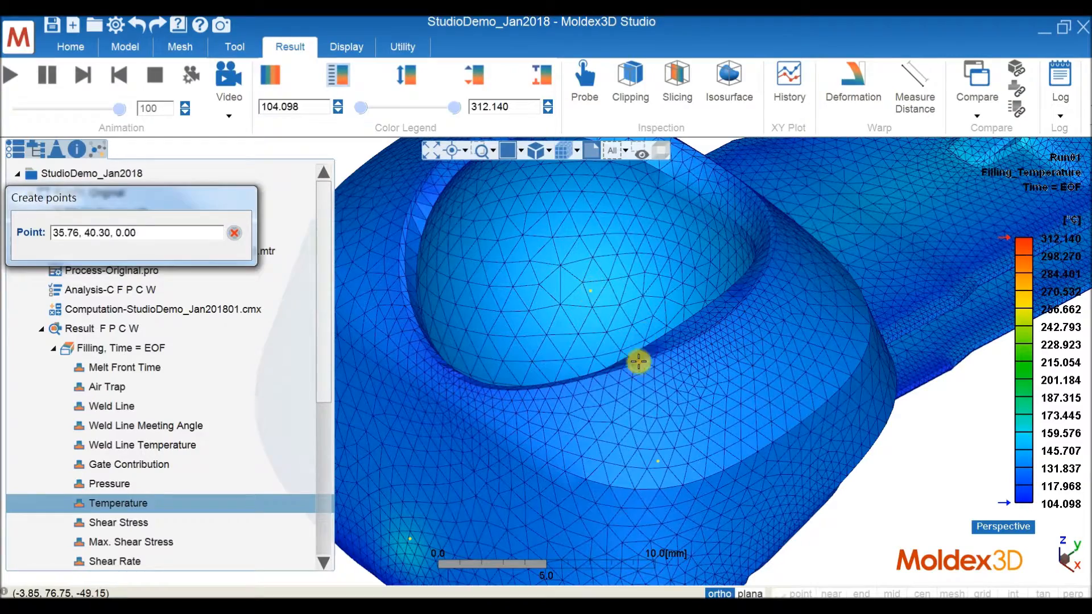
# Add temperature probe points on the handle's raised cross and on the far end, and finish probing
pyautogui.scroll(-6, 558, 319)
pyautogui.scroll(6, 797, 249)
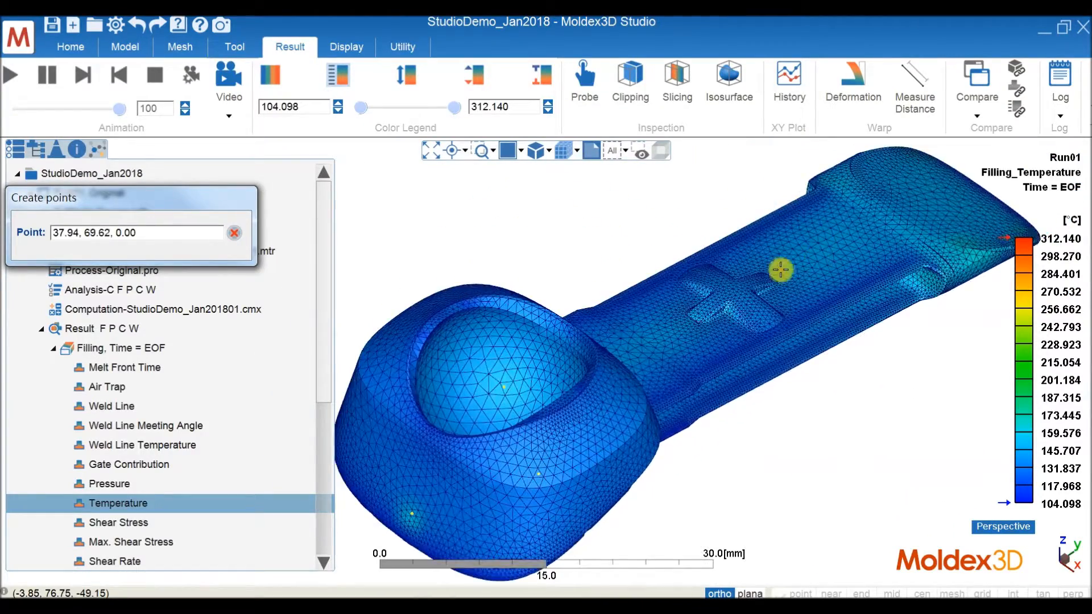
pyautogui.scroll(1, 677, 326)
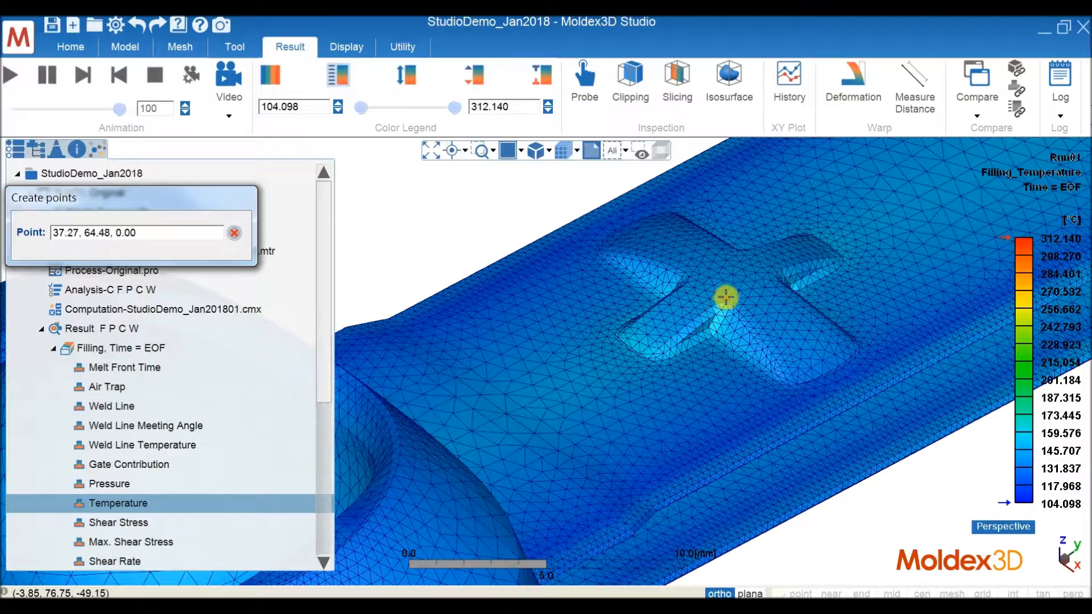
pyautogui.click(721, 279)
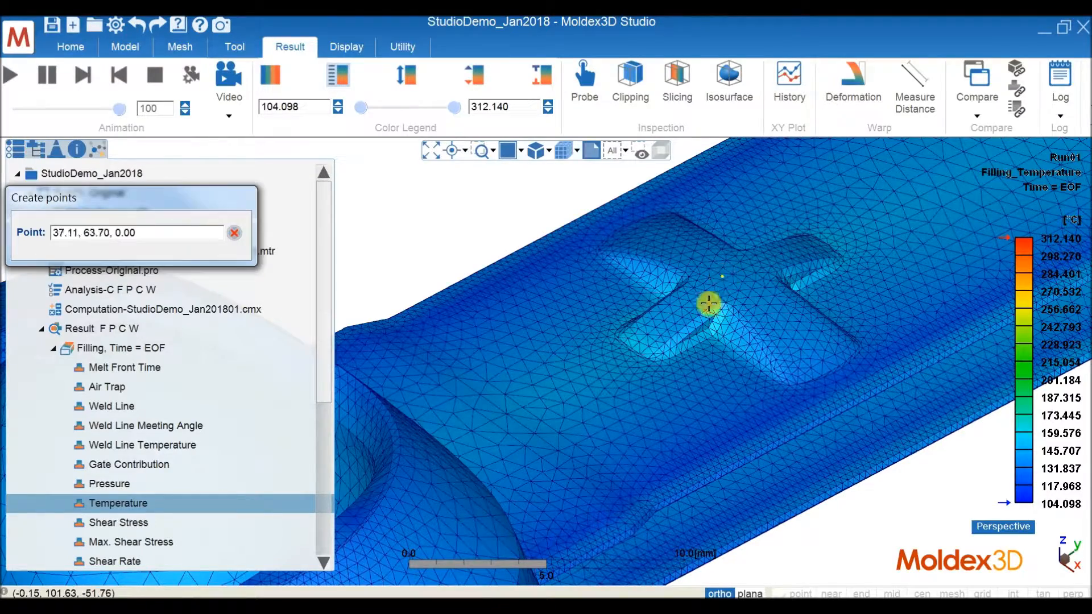
pyautogui.scroll(-6, 615, 334)
pyautogui.moveTo(663, 371); pyautogui.dragTo(916, 361, button='middle')
pyautogui.scroll(3, 902, 312)
pyautogui.scroll(3, 888, 312)
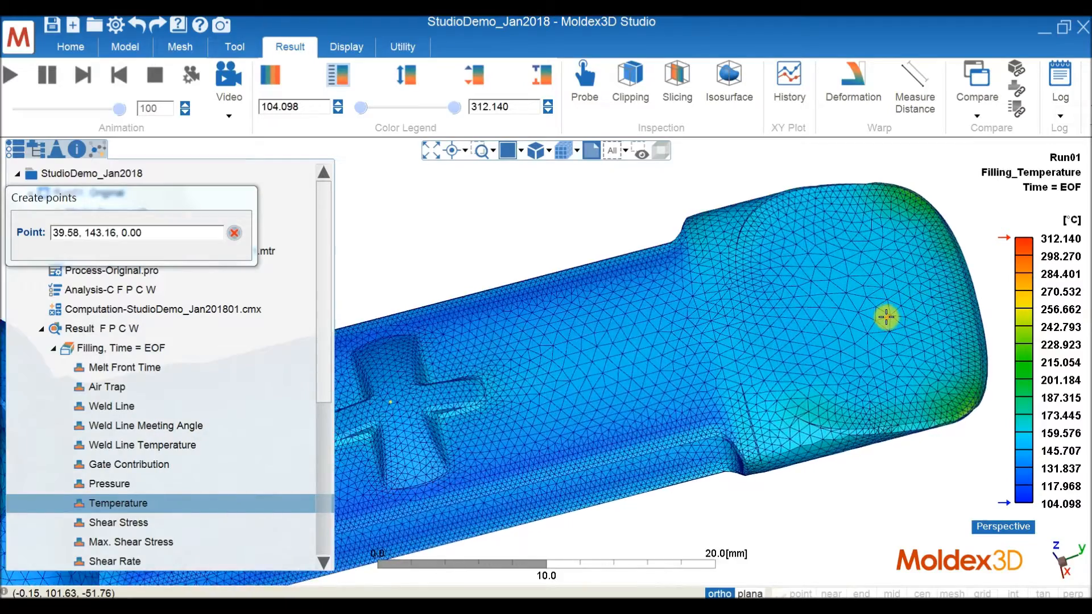
pyautogui.scroll(-4, 829, 312)
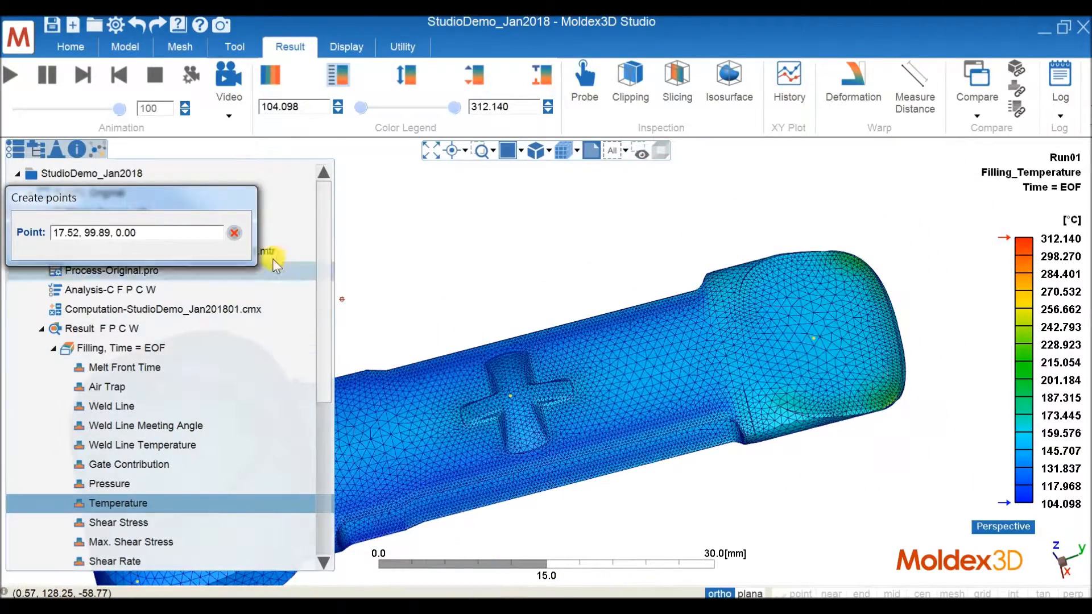
pyautogui.click(234, 233)
# Restore the fitted isometric view of the part to review all the temperature probe labels
pyautogui.scroll(-3, 743, 324)
pyautogui.moveTo(657, 408); pyautogui.dragTo(751, 373, button='middle')
pyautogui.click(537, 153)
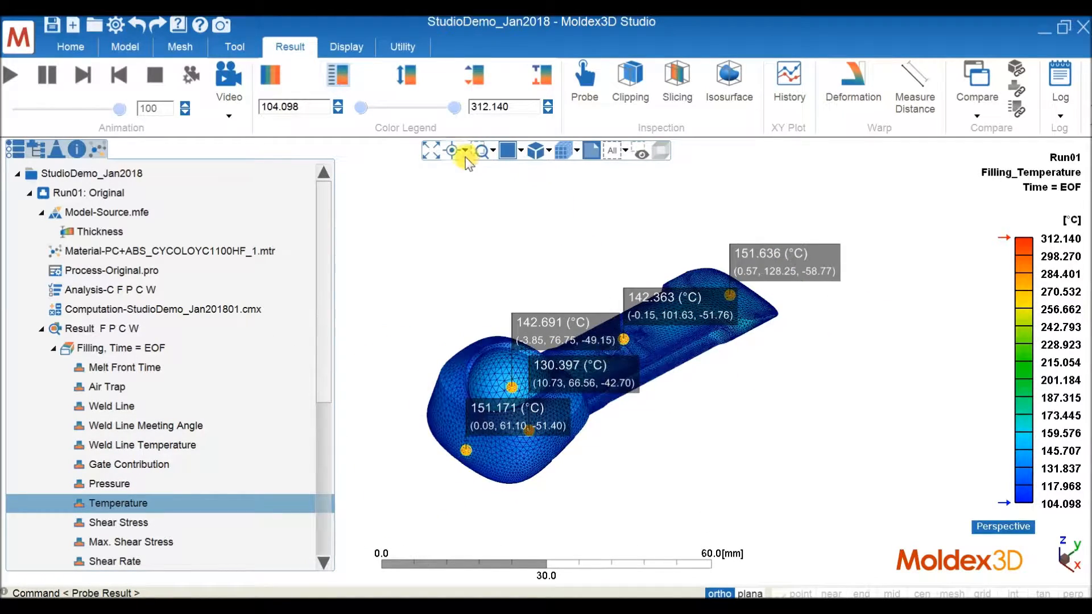
pyautogui.click(430, 150)
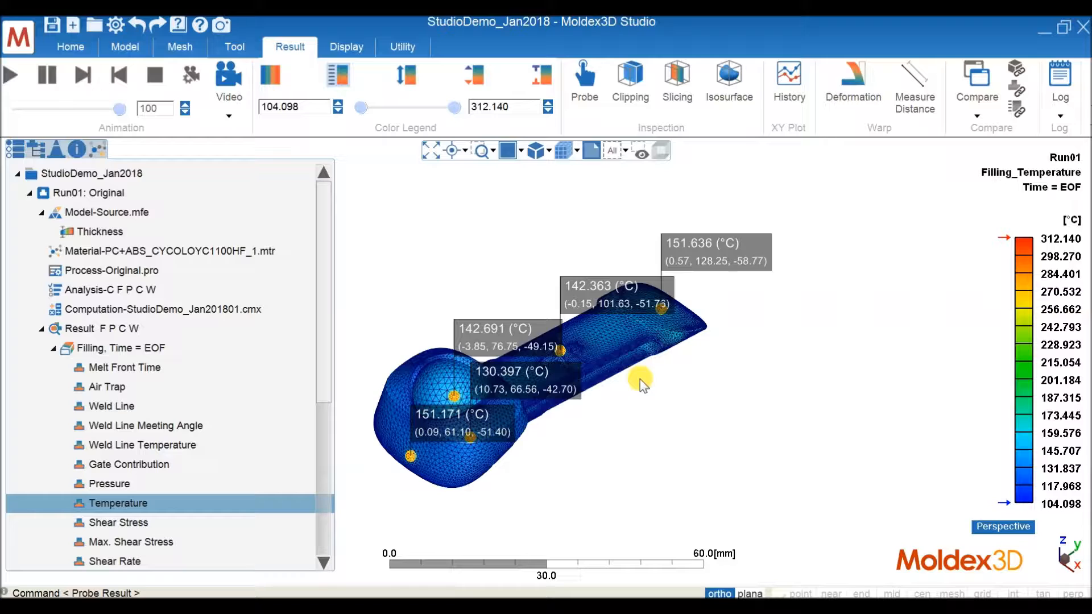
# Hide the location and value labels of the temperature probe points on the part
pyautogui.click(346, 45)
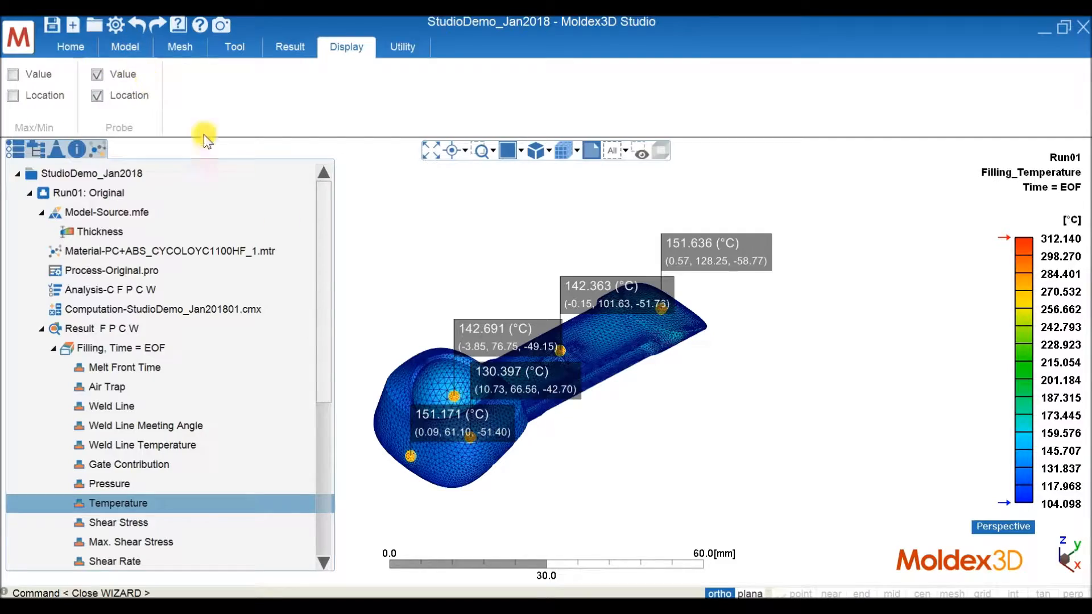
pyautogui.click(523, 500)
pyautogui.scroll(10, 470, 442)
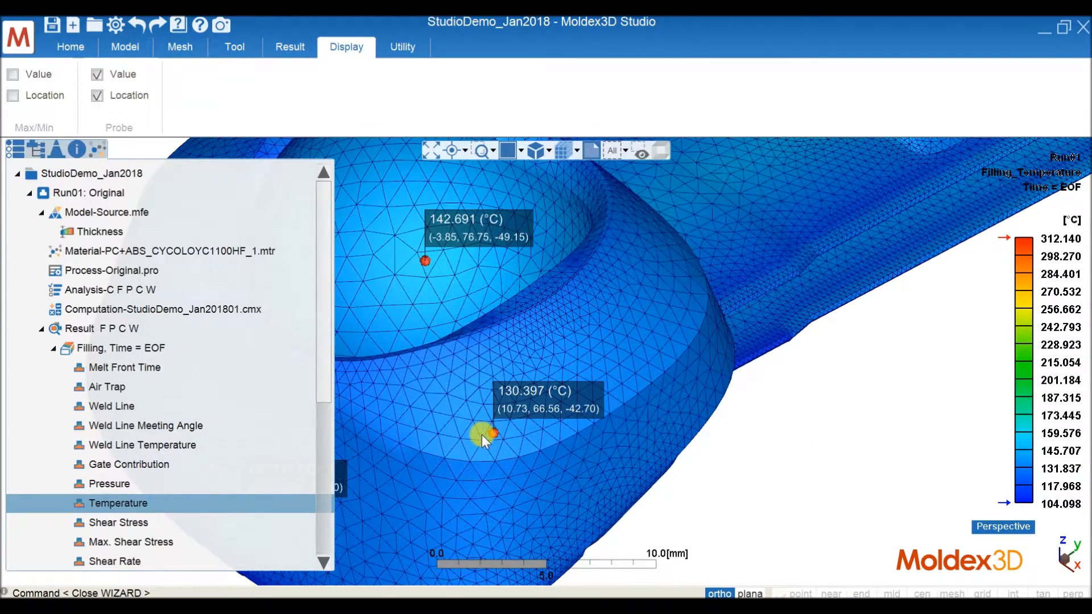
pyautogui.scroll(-1, 489, 437)
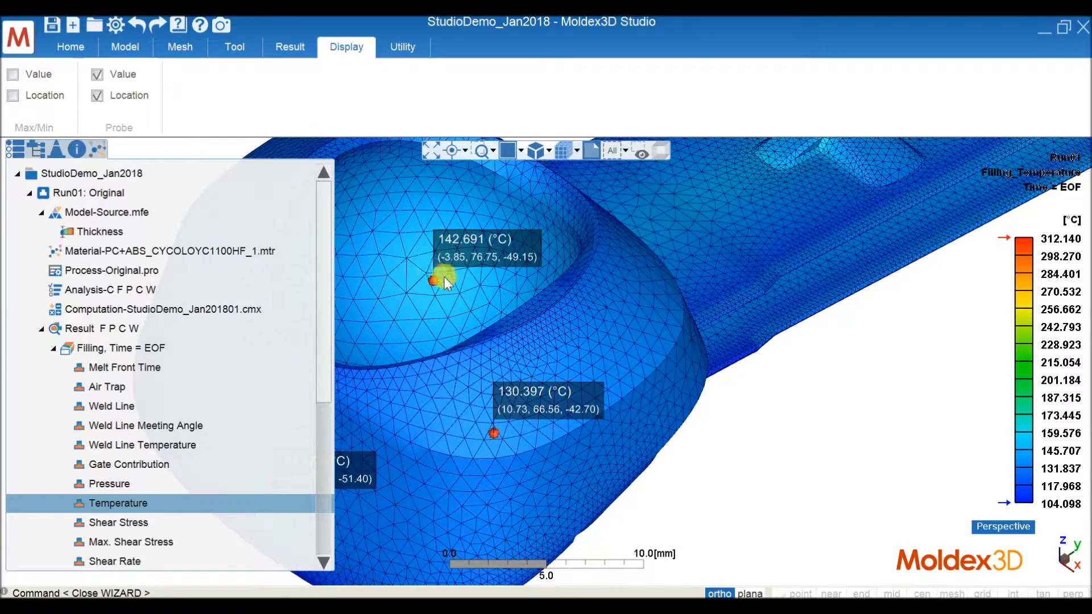
pyautogui.scroll(-3, 566, 336)
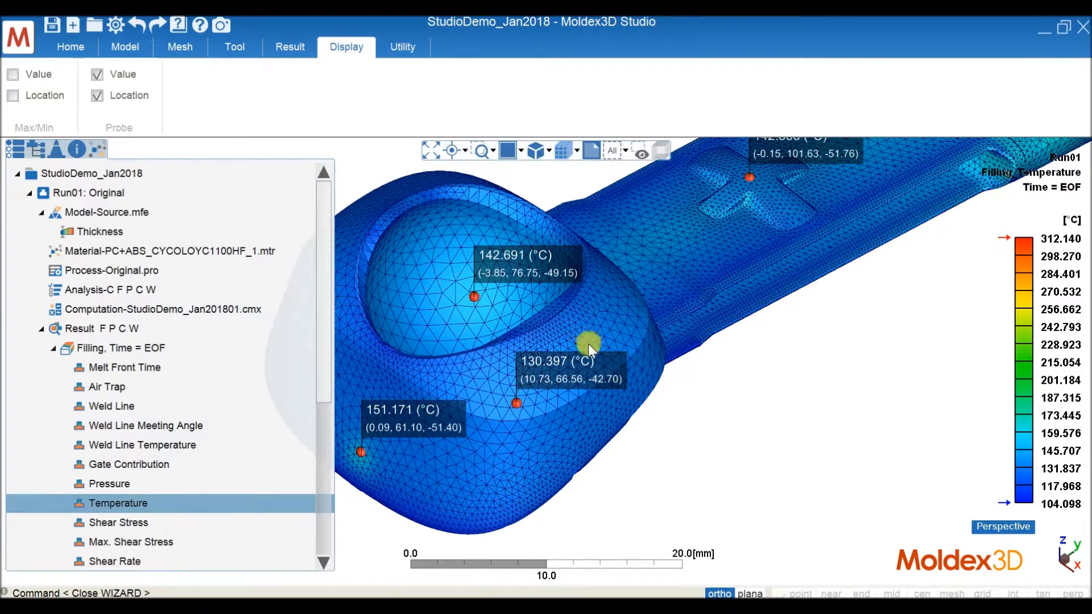
pyautogui.click(436, 152)
pyautogui.click(97, 97)
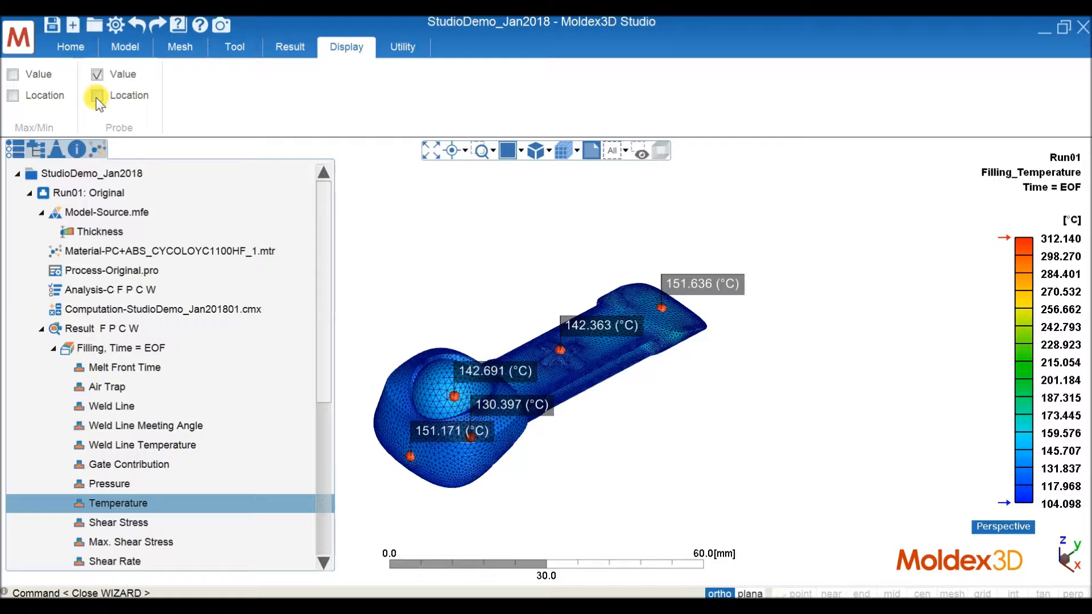
pyautogui.click(97, 75)
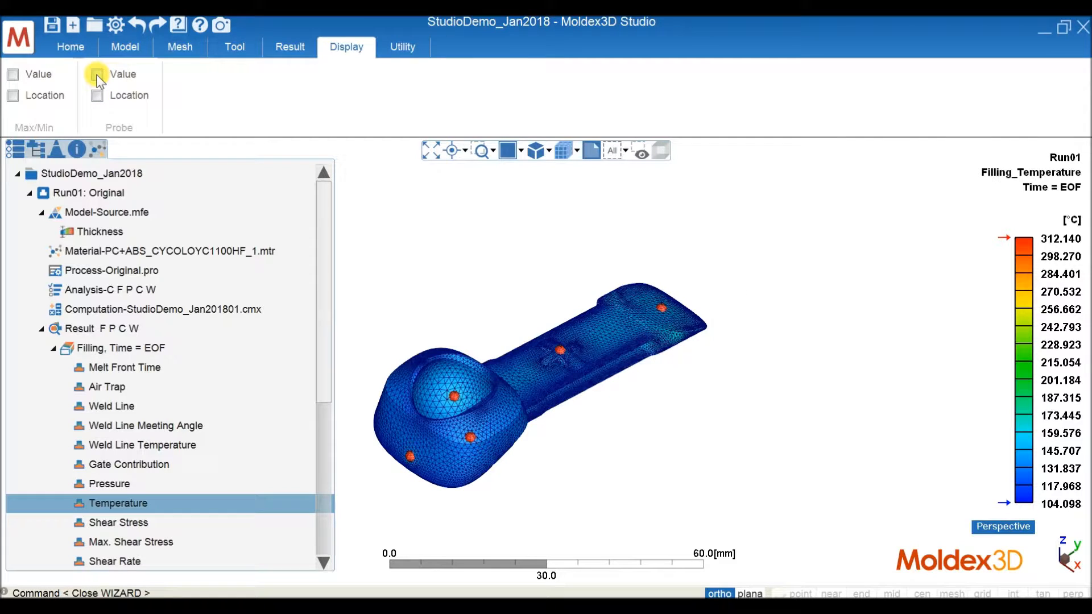
# Hide all probe nodes on the model and return to the project tree
pyautogui.click(35, 147)
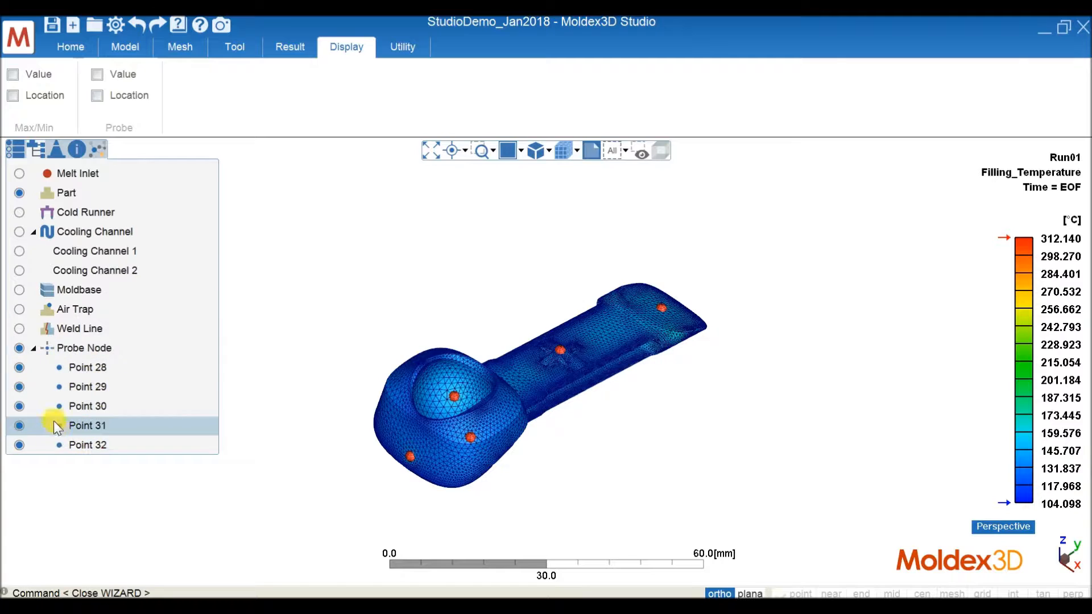
pyautogui.click(20, 348)
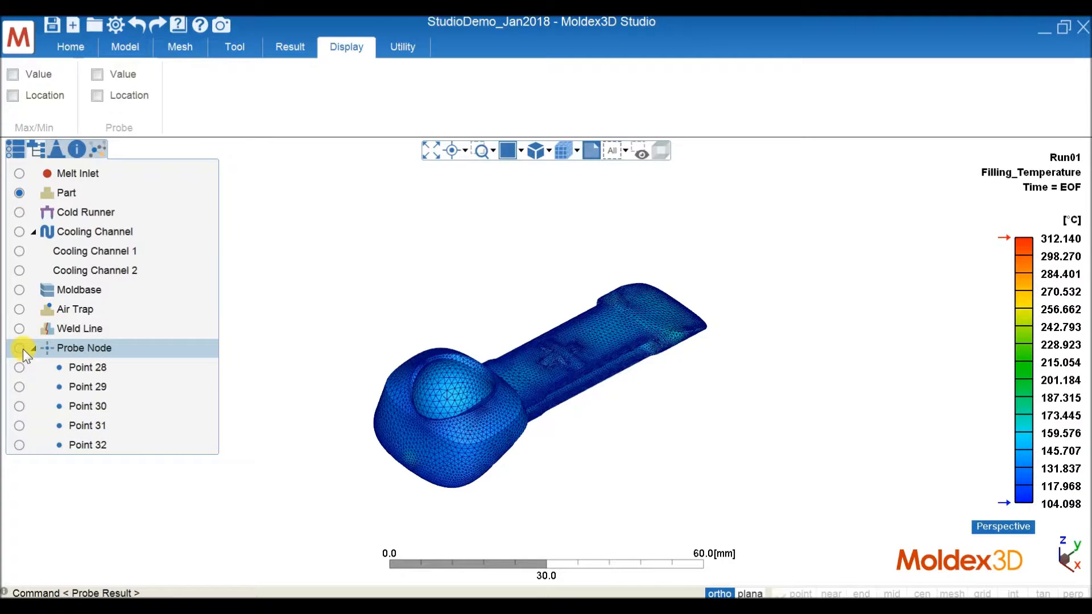
pyautogui.click(15, 152)
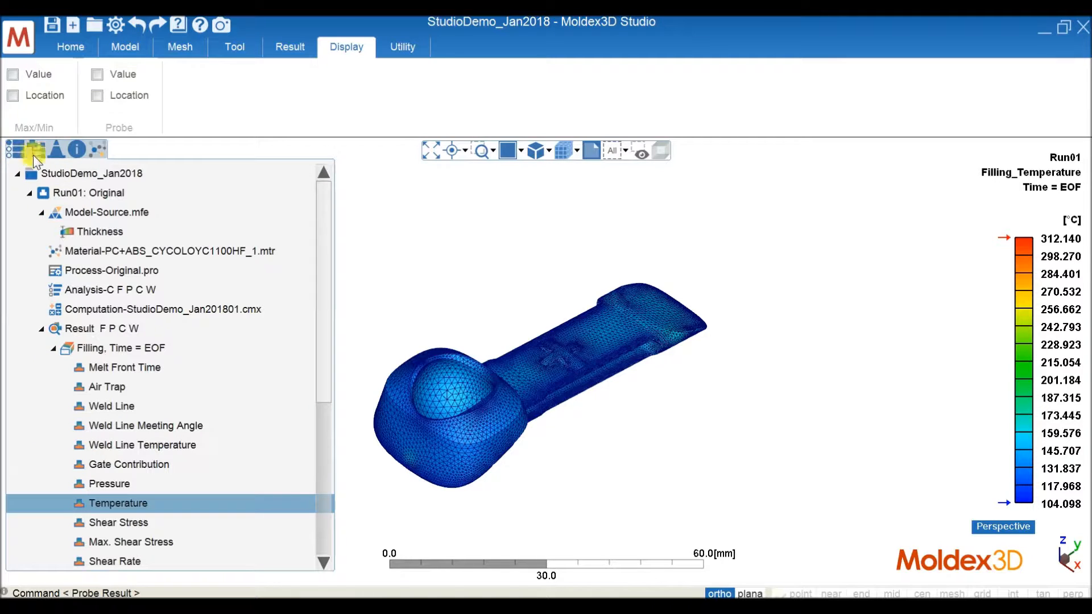
# Split the display into two side-by-side comparison windows and link their views and displayed result items
pyautogui.click(71, 47)
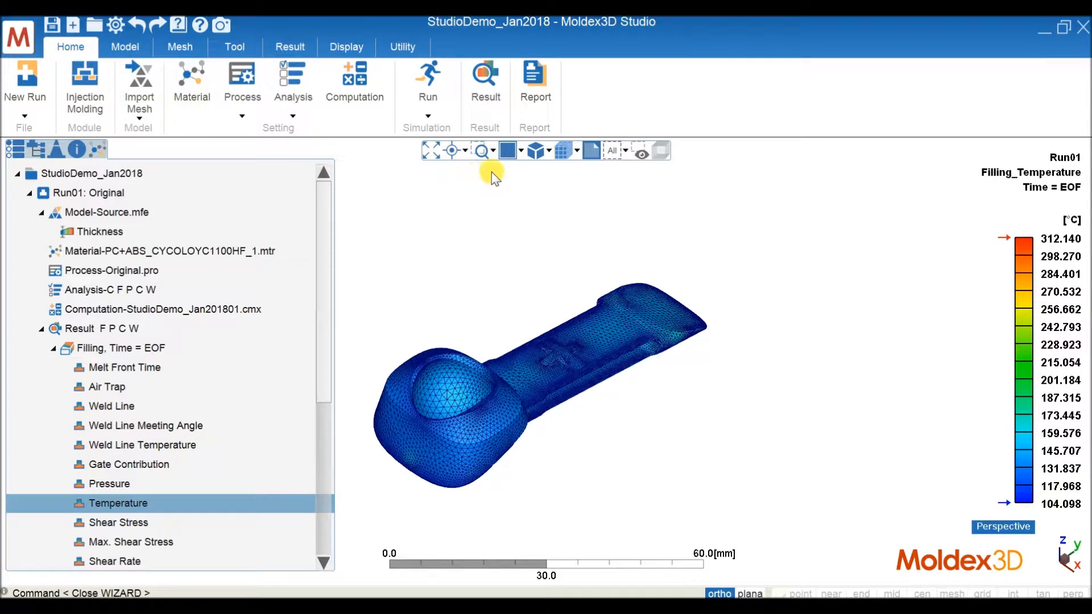
pyautogui.click(290, 47)
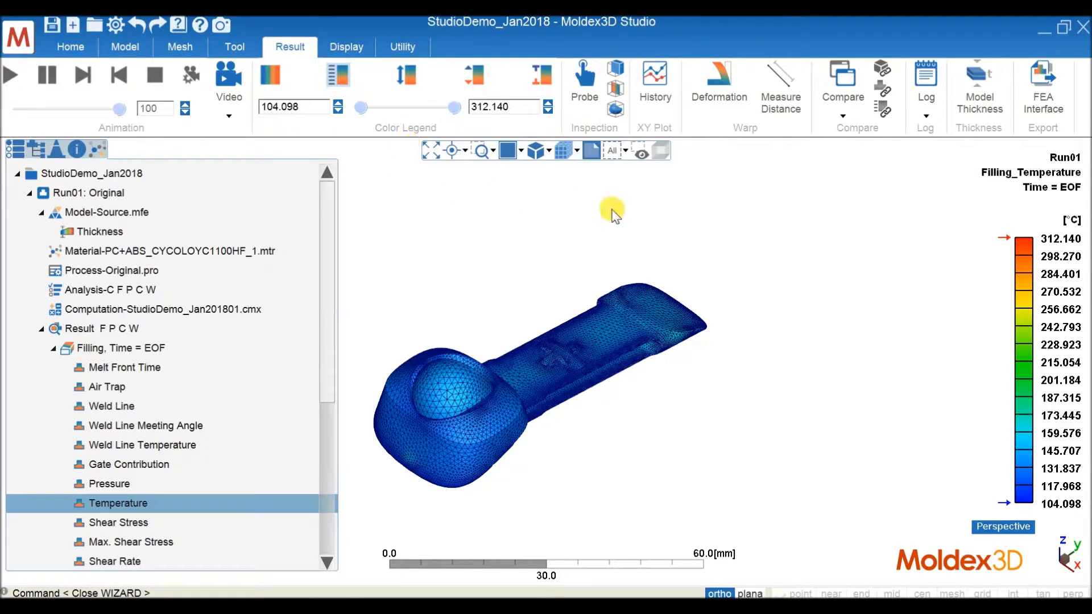
pyautogui.click(843, 114)
pyautogui.click(842, 150)
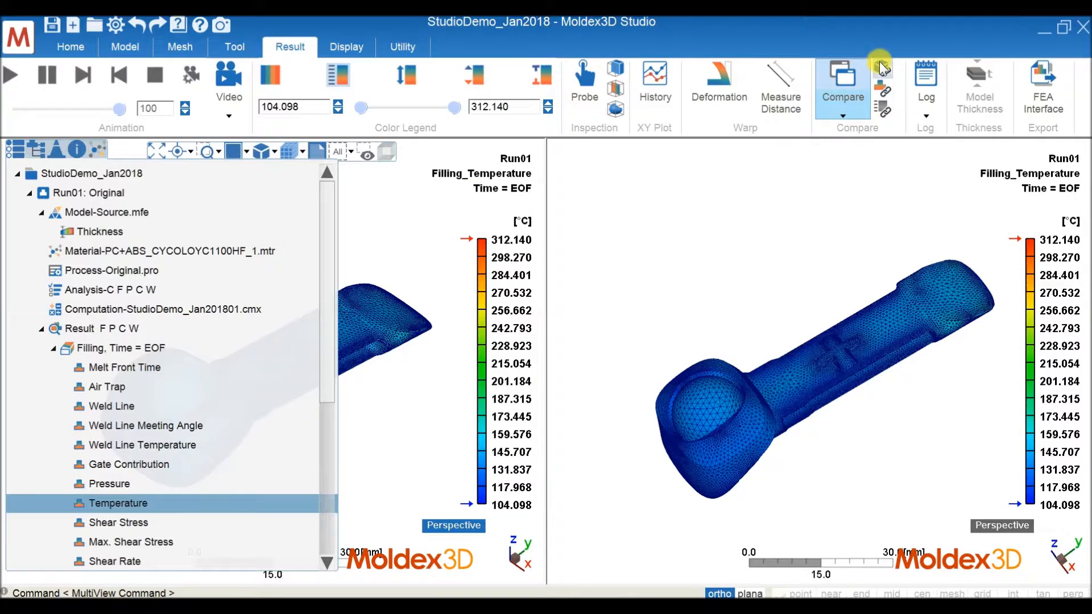
pyautogui.click(880, 62)
pyautogui.click(879, 88)
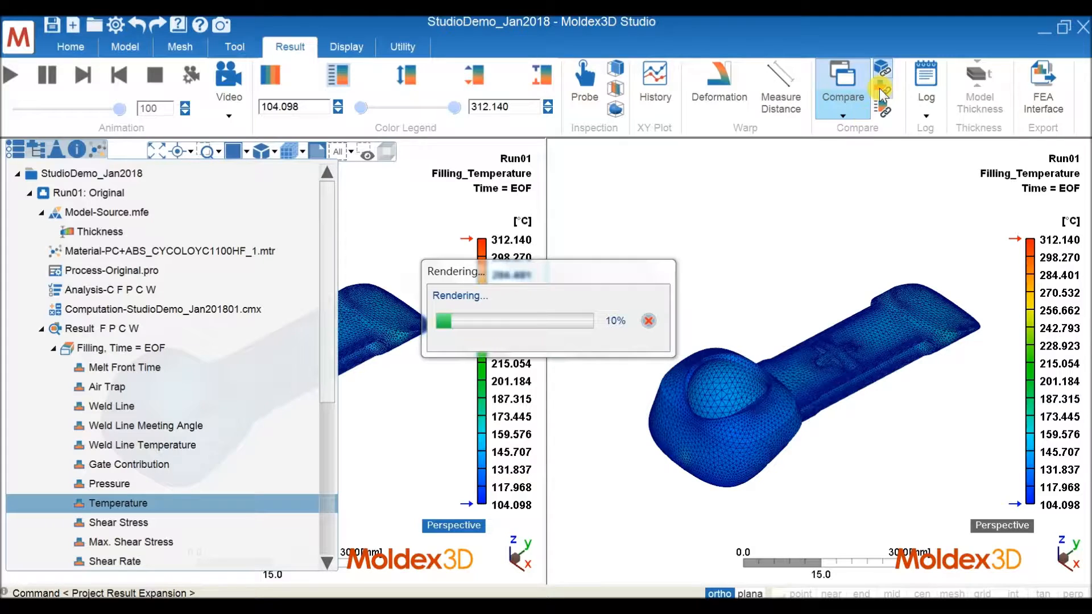
# Load Run03: Rev1 2nd Shot into the second comparison window, keeping Run01 in the first
pyautogui.click(689, 271)
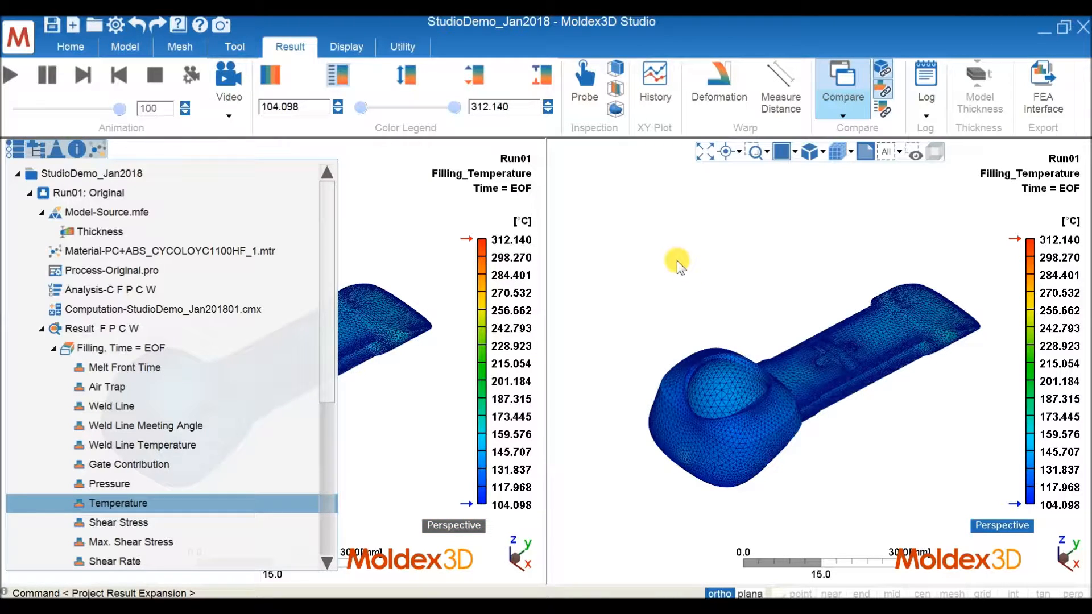
pyautogui.click(29, 192)
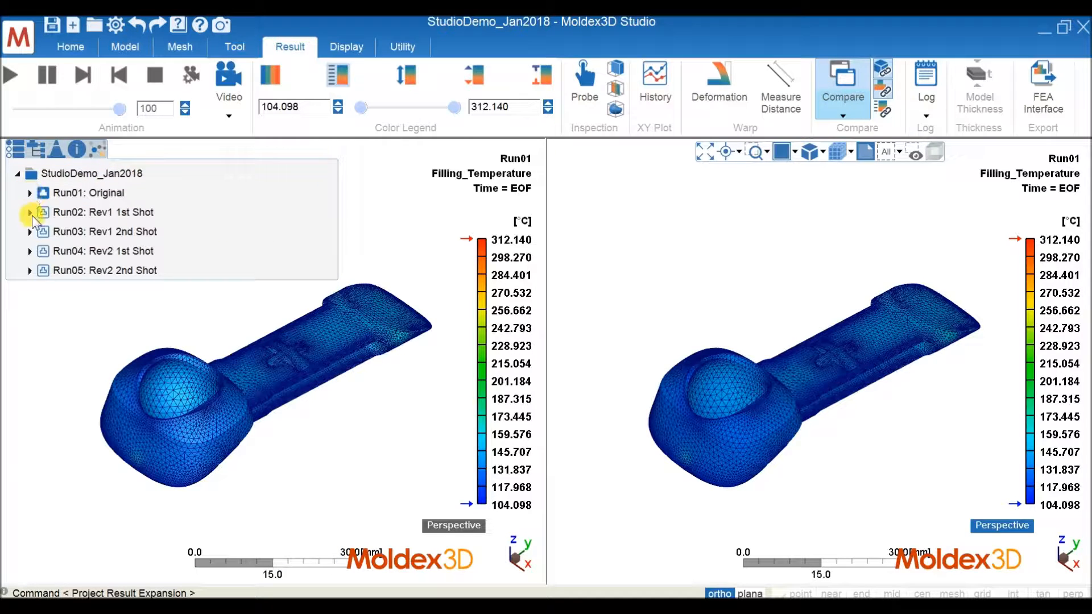
pyautogui.click(46, 232)
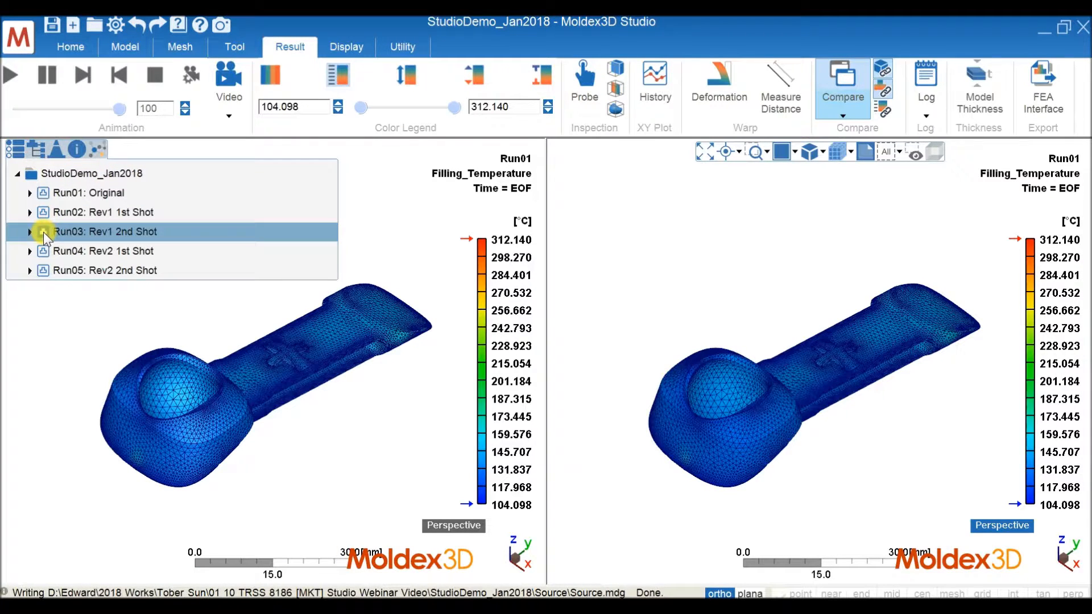
pyautogui.doubleClick(51, 232)
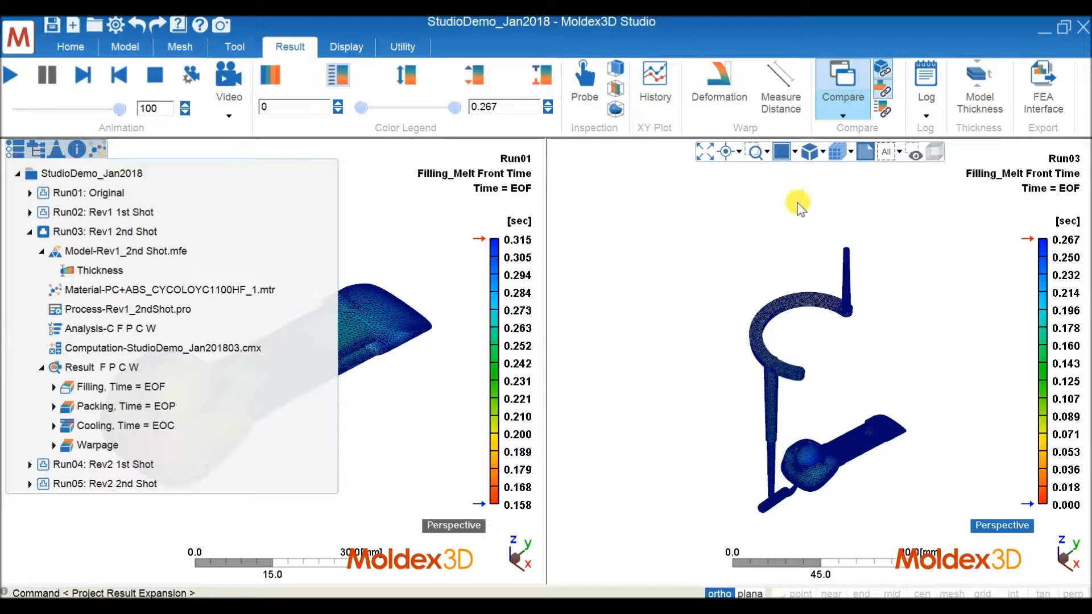
# Hide the cold runner in the Run03 window and fit the view to the part
pyautogui.click(39, 149)
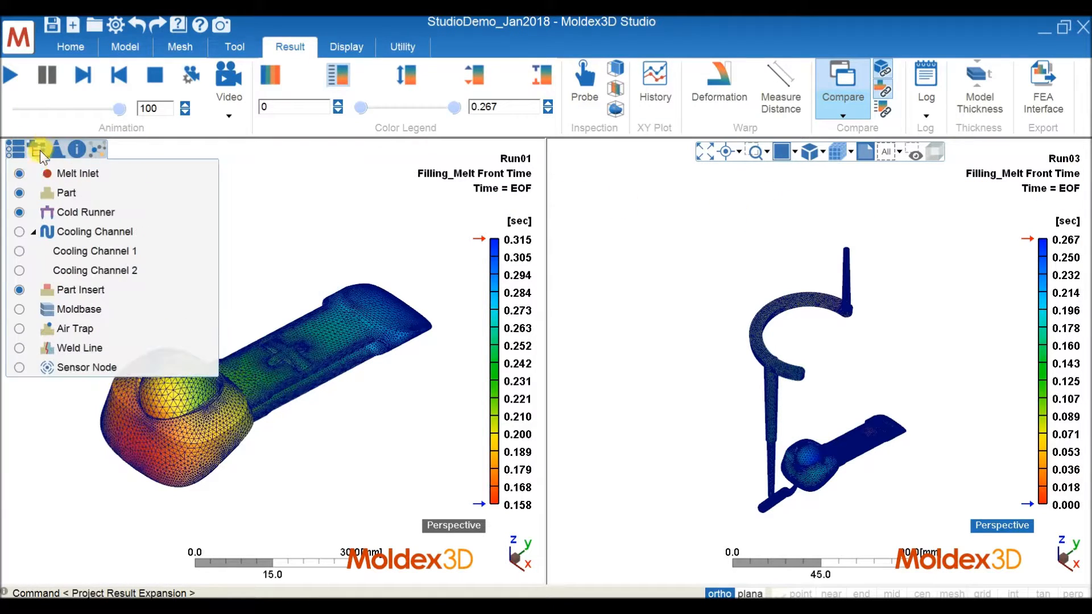
pyautogui.click(20, 212)
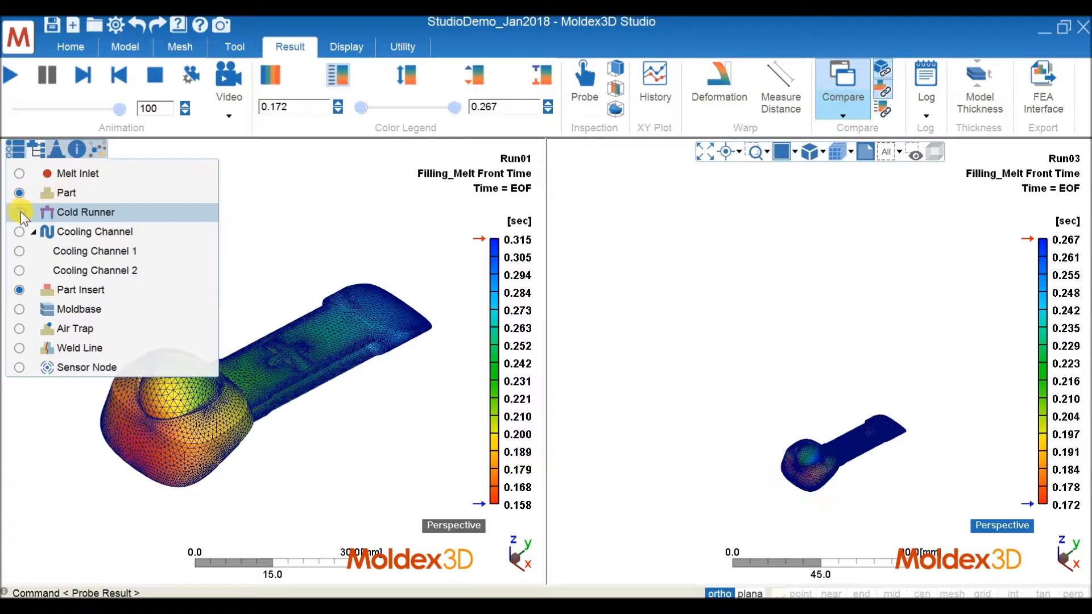
pyautogui.click(705, 151)
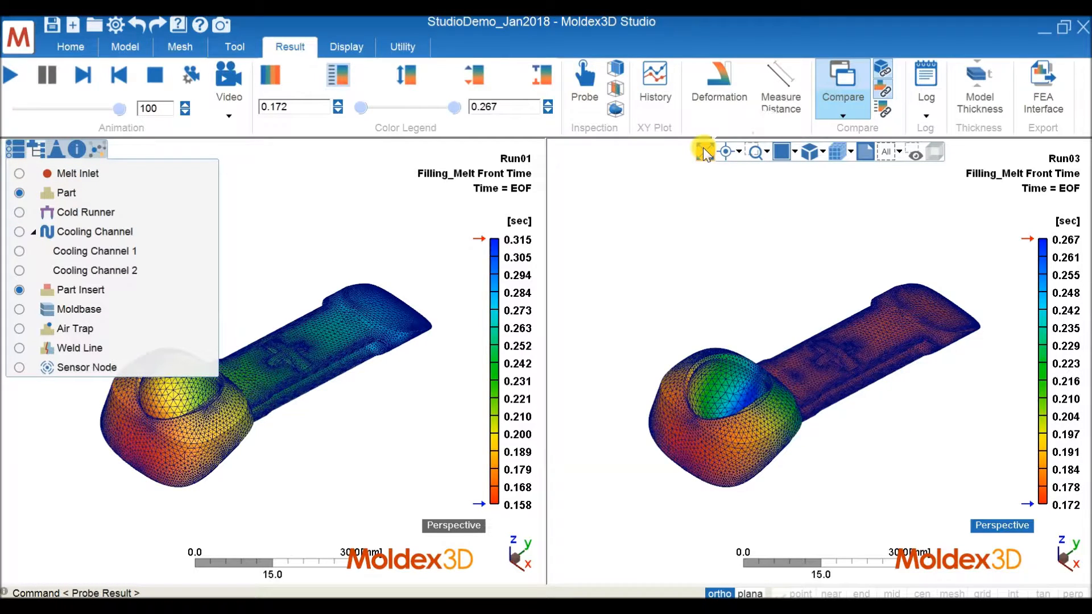
# Collapse the project tree and play the filling Melt Front Time animation in both windows
pyautogui.click(17, 149)
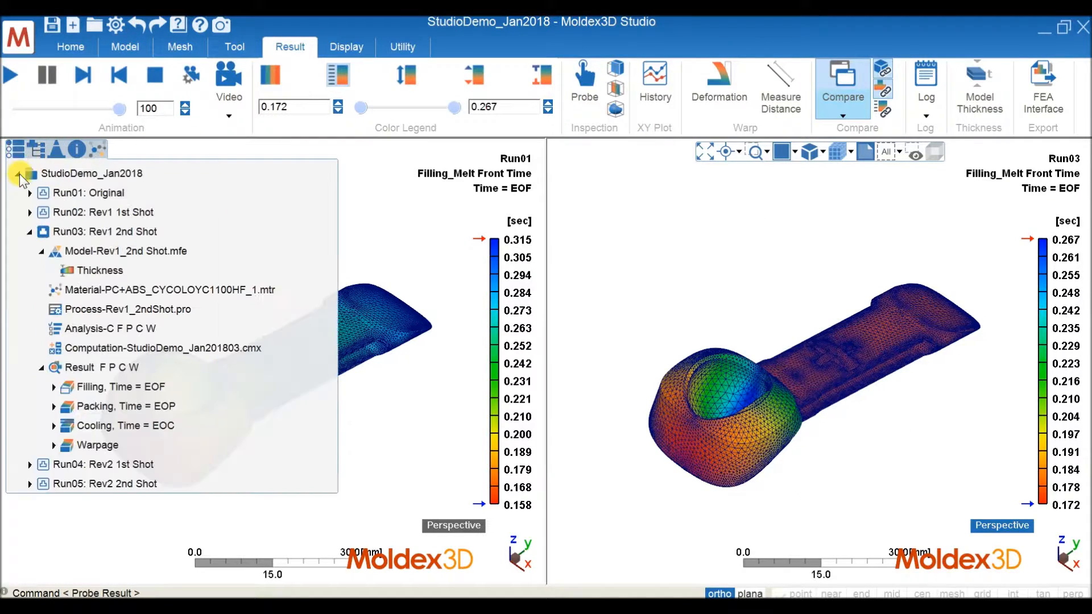
pyautogui.click(18, 174)
pyautogui.click(13, 75)
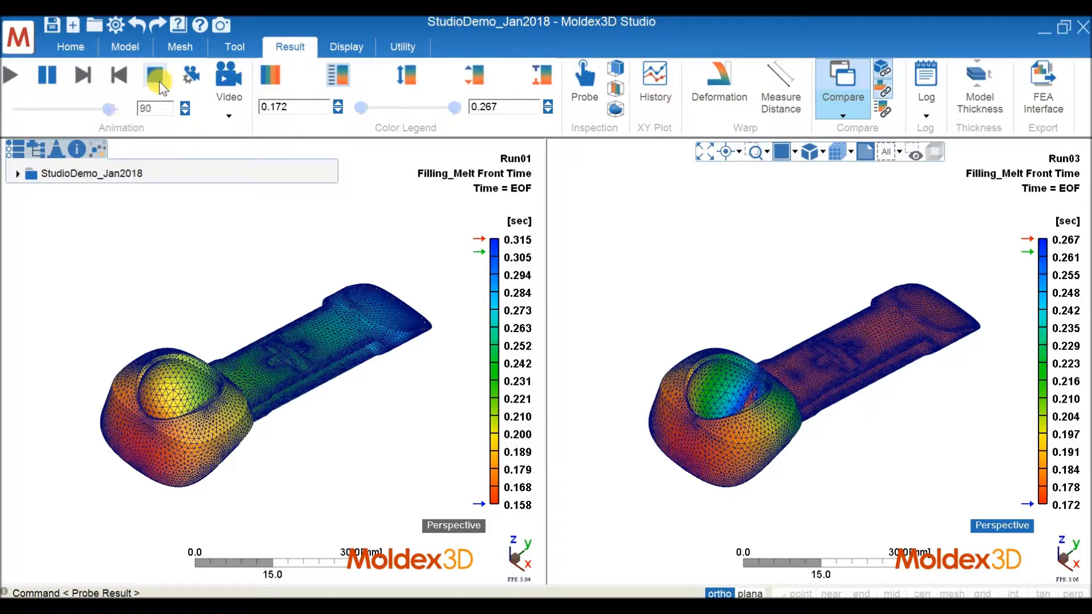
# Display the packing Max. Volume Shrinkage result for Run01 and Run03 from Run03's packing results
pyautogui.click(7, 181)
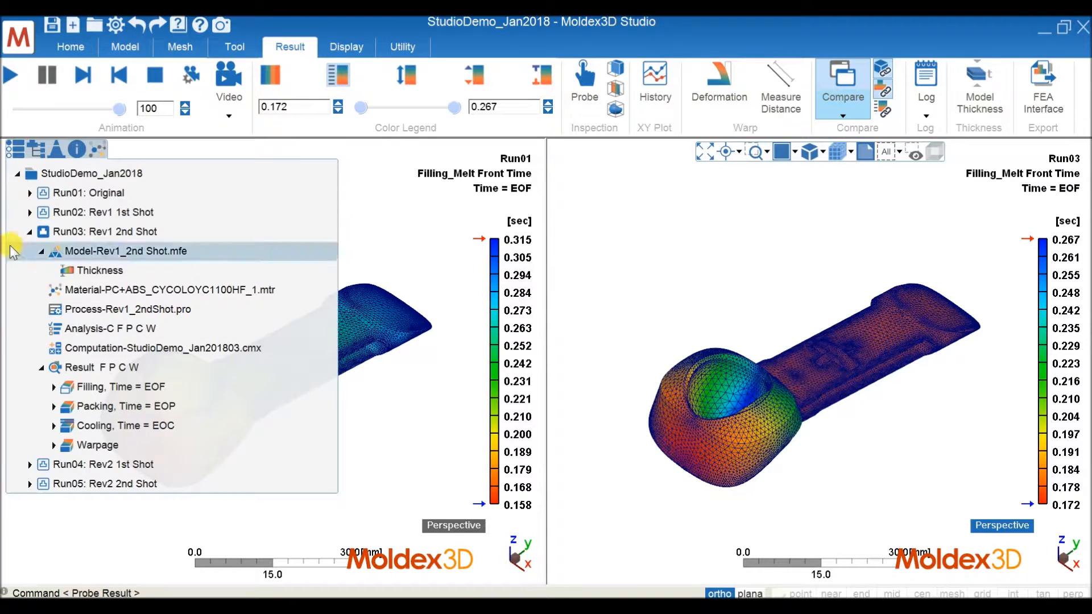
pyautogui.click(54, 406)
pyautogui.moveTo(342, 351); pyautogui.dragTo(354, 525)
pyautogui.click(172, 429)
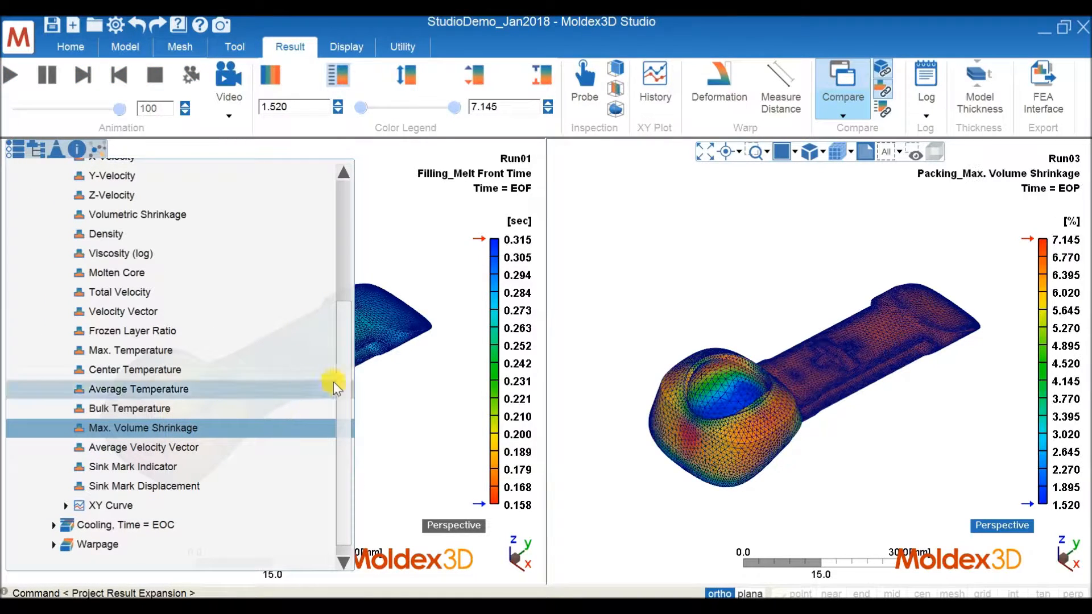
# Collapse the project tree and link both windows' color legends on a shared range of 0.962 to 9.634 %
pyautogui.moveTo(346, 385); pyautogui.dragTo(347, 188)
pyautogui.click(18, 173)
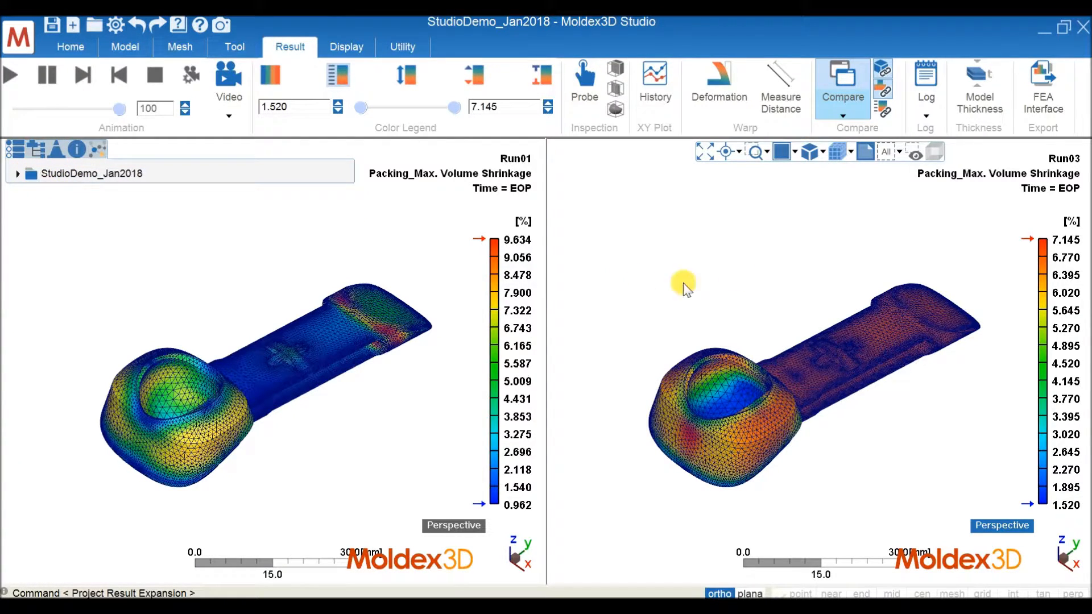
pyautogui.click(885, 104)
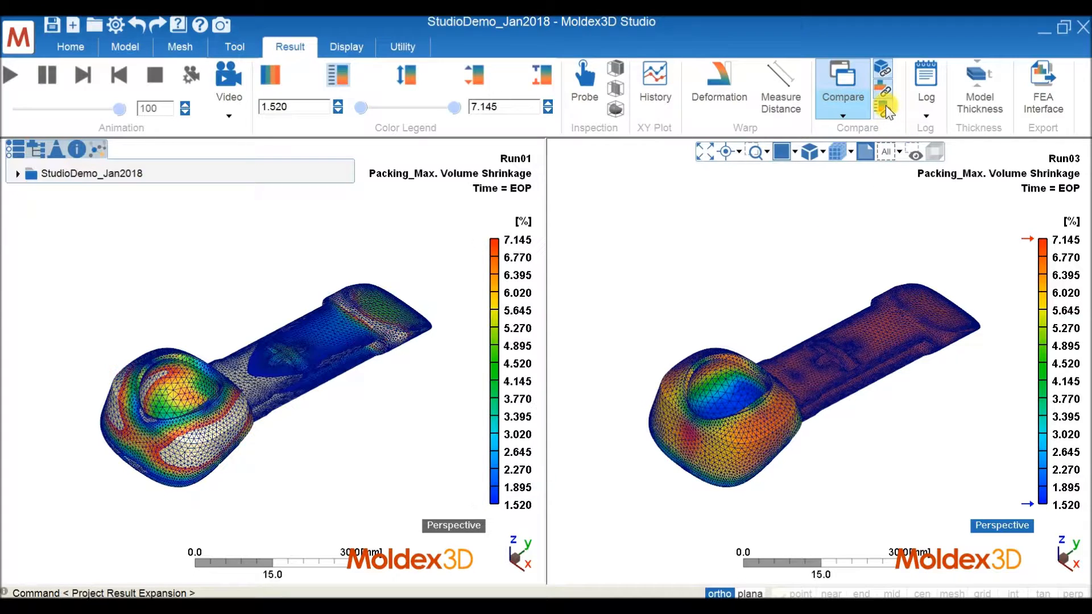
pyautogui.click(885, 105)
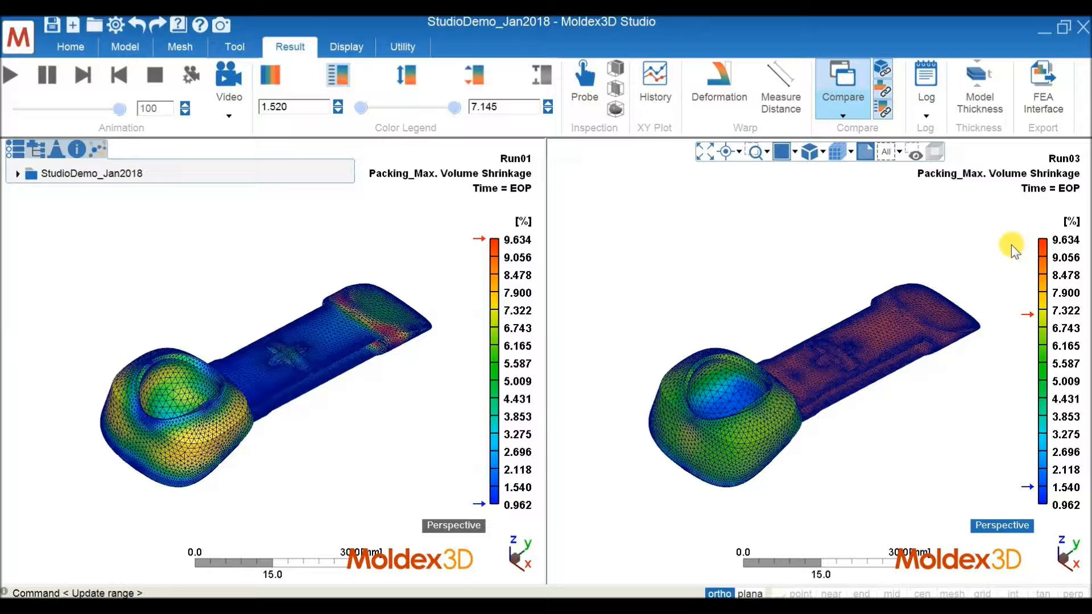
# Display the packing Sink Mark Displacement result in both windows and collapse the project tree
pyautogui.click(18, 174)
pyautogui.moveTo(360, 387); pyautogui.dragTo(361, 542)
pyautogui.click(165, 548)
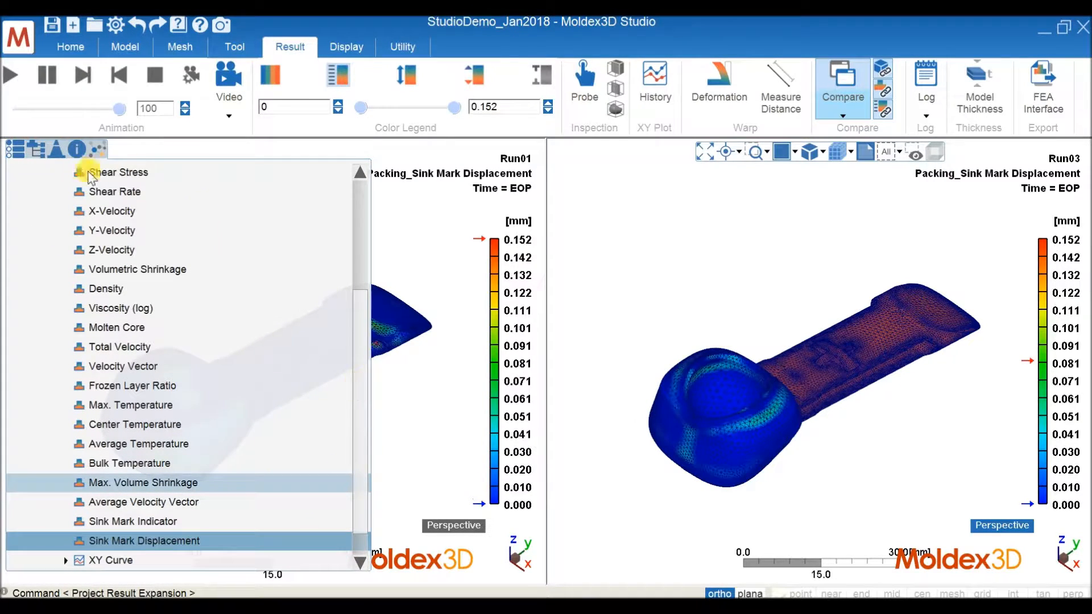
pyautogui.moveTo(358, 407); pyautogui.dragTo(358, 207)
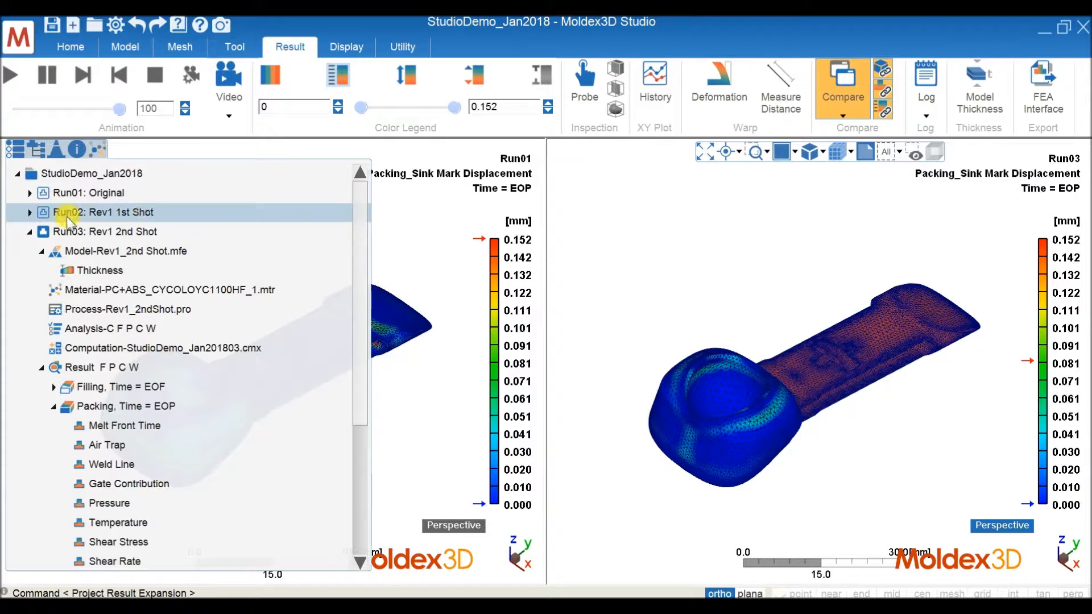
pyautogui.click(29, 232)
pyautogui.click(17, 174)
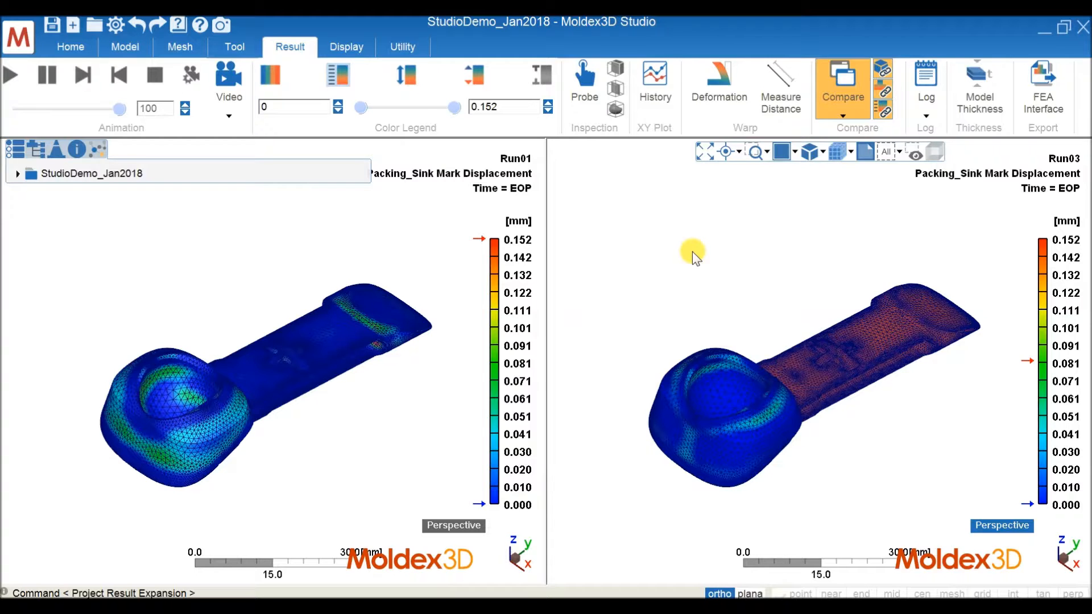
# Start a distance measurement on Run03 and pick its first point on the rim of the round recess
pyautogui.moveTo(733, 252); pyautogui.dragTo(714, 288, button='middle')
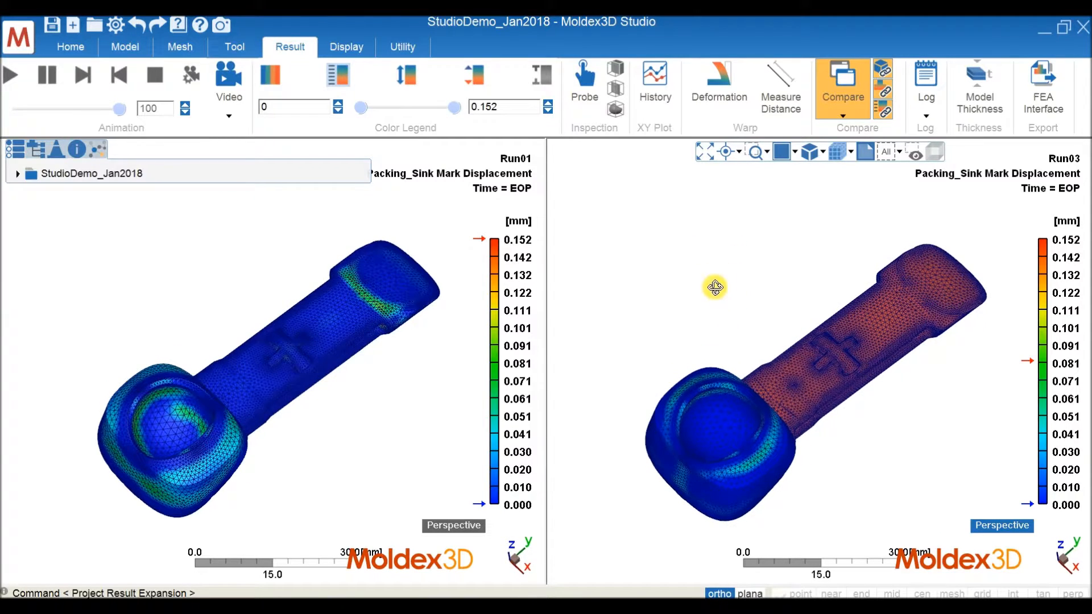
pyautogui.click(781, 113)
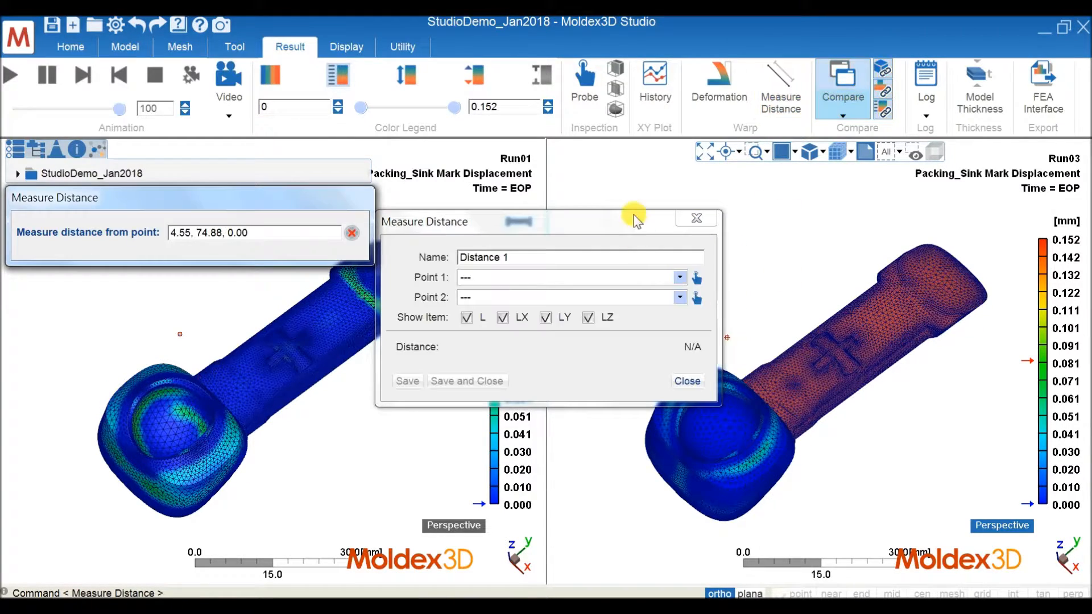
pyautogui.moveTo(631, 227); pyautogui.dragTo(614, 162)
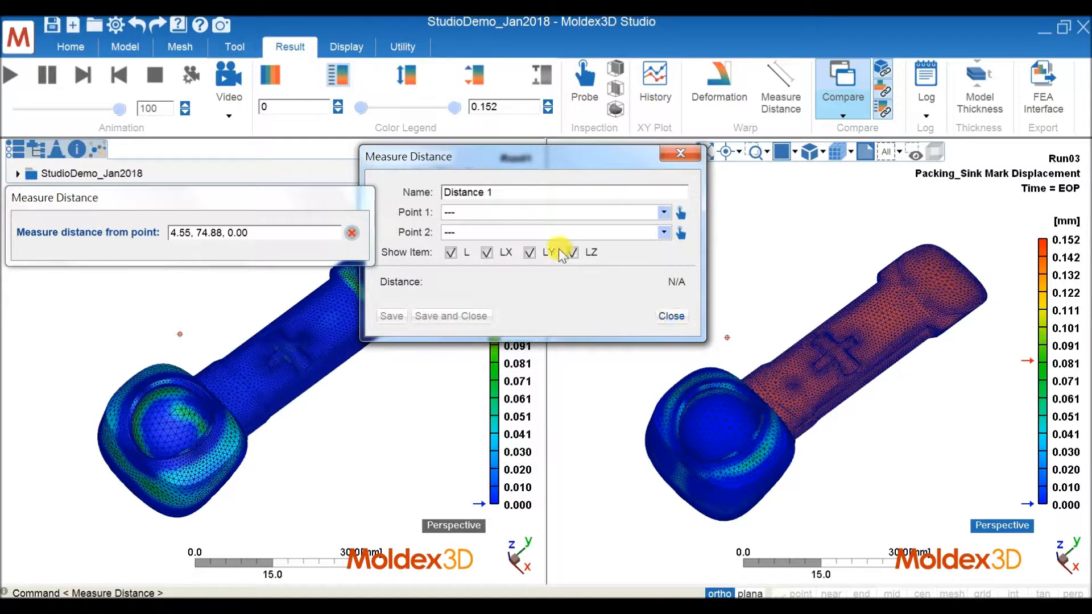
pyautogui.scroll(5, 681, 403)
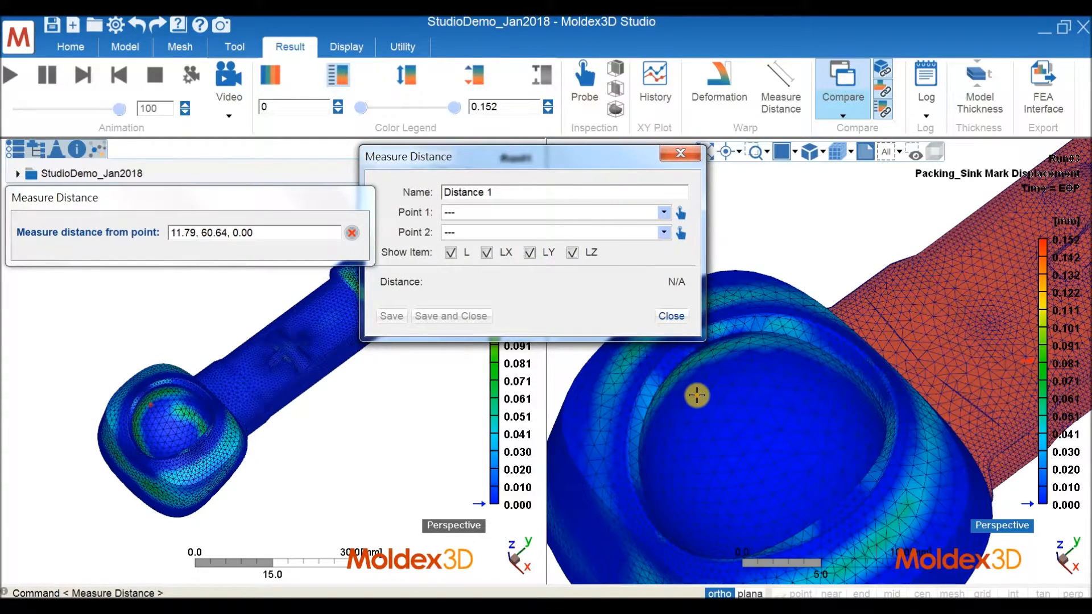
pyautogui.scroll(2, 671, 397)
pyautogui.scroll(2, 665, 367)
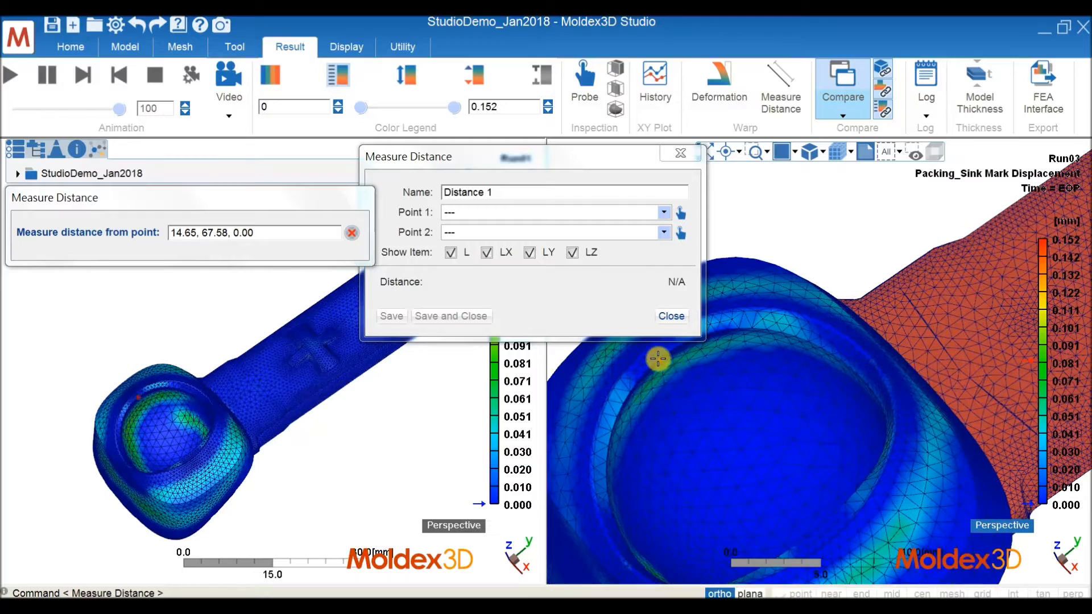
pyautogui.click(658, 360)
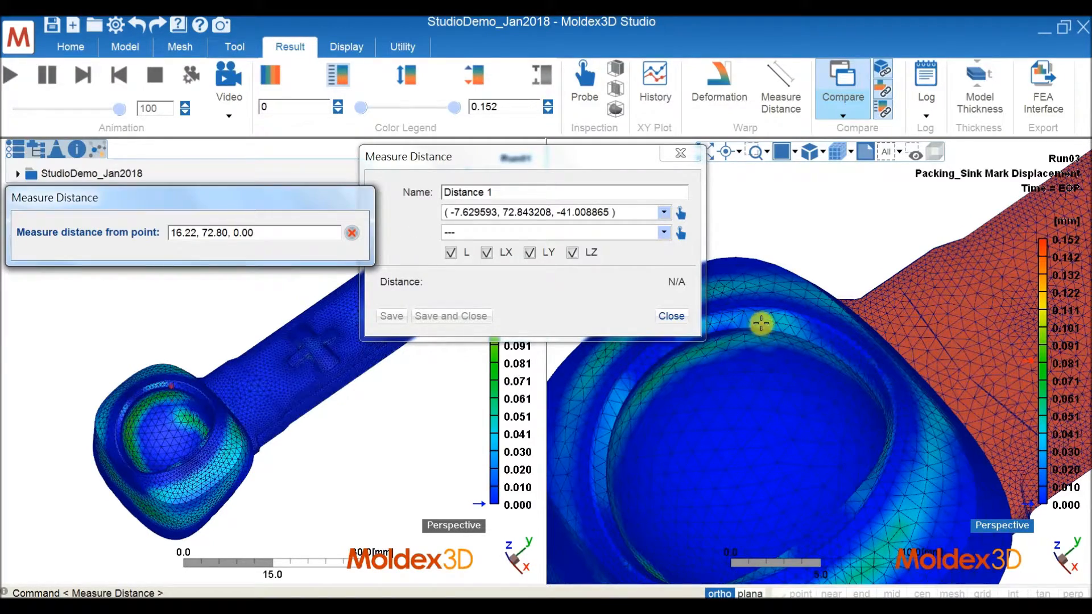
# Pick the second measuring point on the opposite side of the round recess's rim and save the measurement as Distance 1
pyautogui.moveTo(824, 446); pyautogui.dragTo(888, 484, button='middle')
pyautogui.scroll(2, 876, 492)
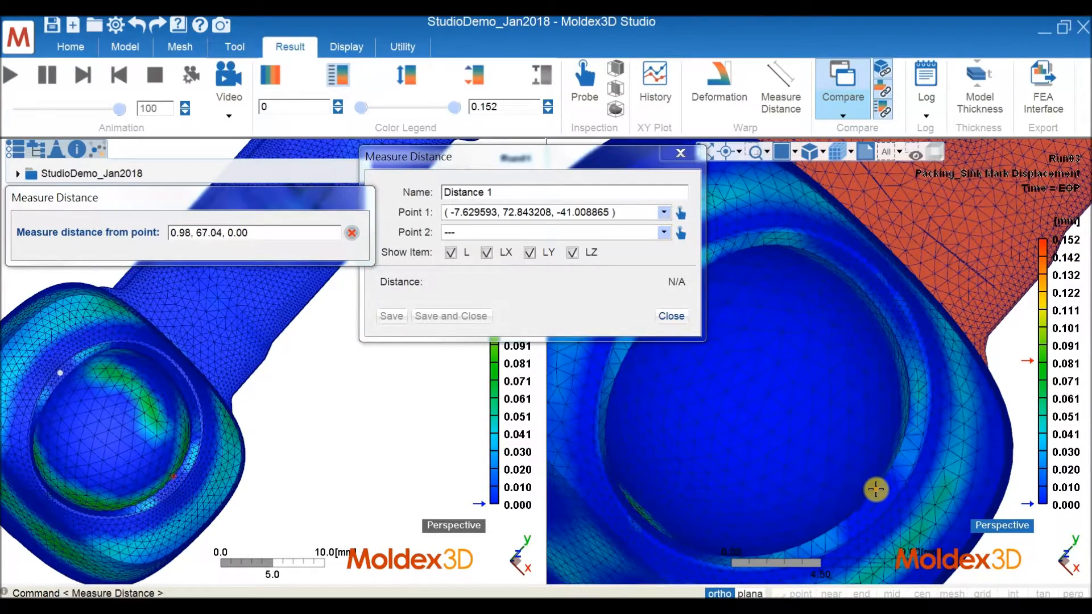
pyautogui.click(874, 490)
pyautogui.scroll(-5, 886, 426)
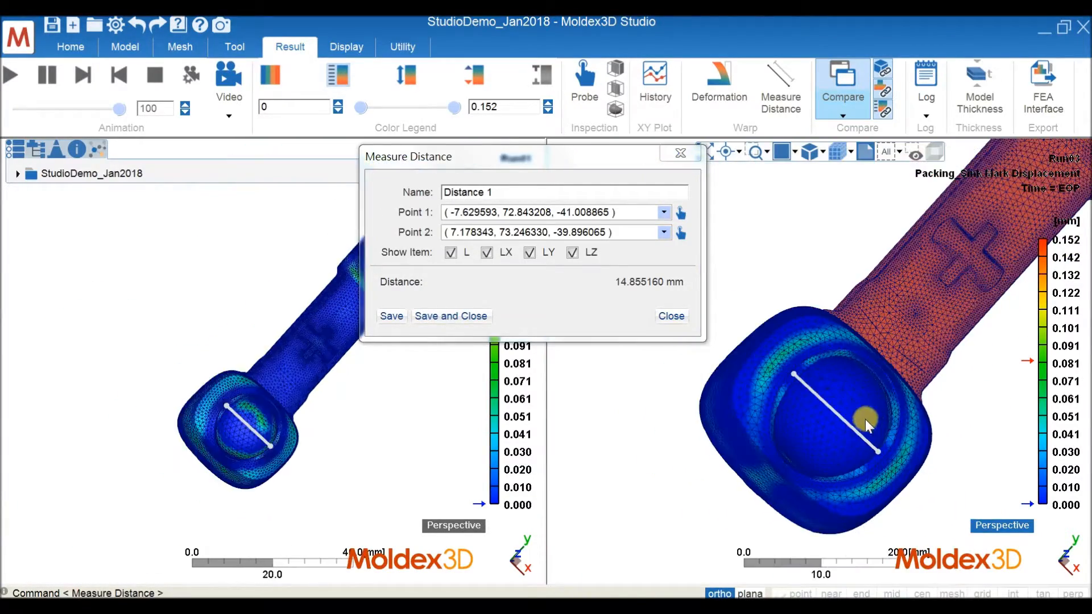
pyautogui.click(447, 316)
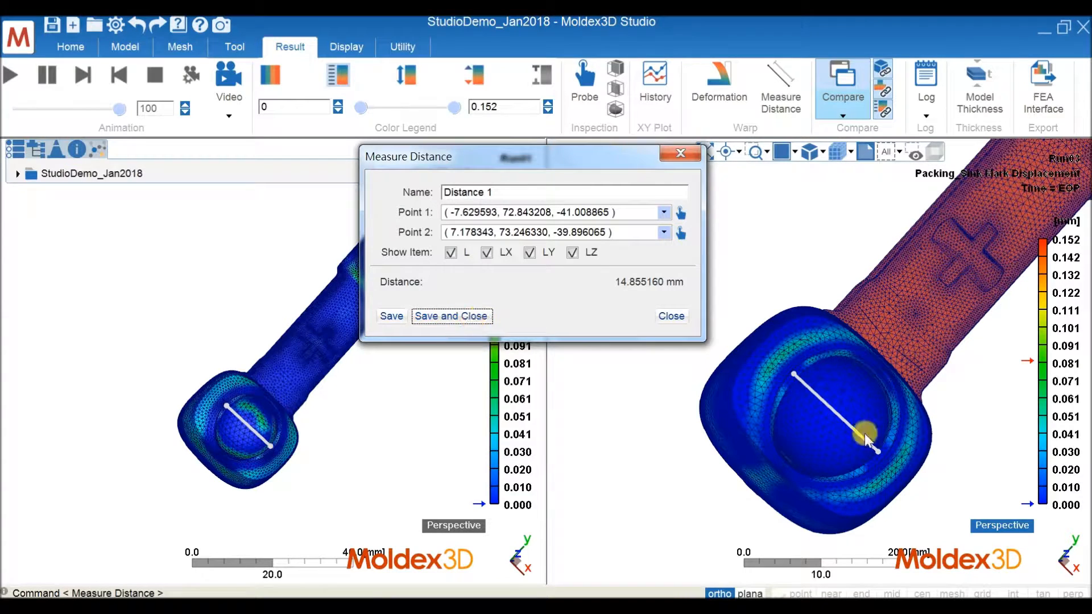
# Move the Distance 1 table away from the round recess to read it and fit the Run03 view
pyautogui.moveTo(770, 434); pyautogui.dragTo(715, 411, button='middle')
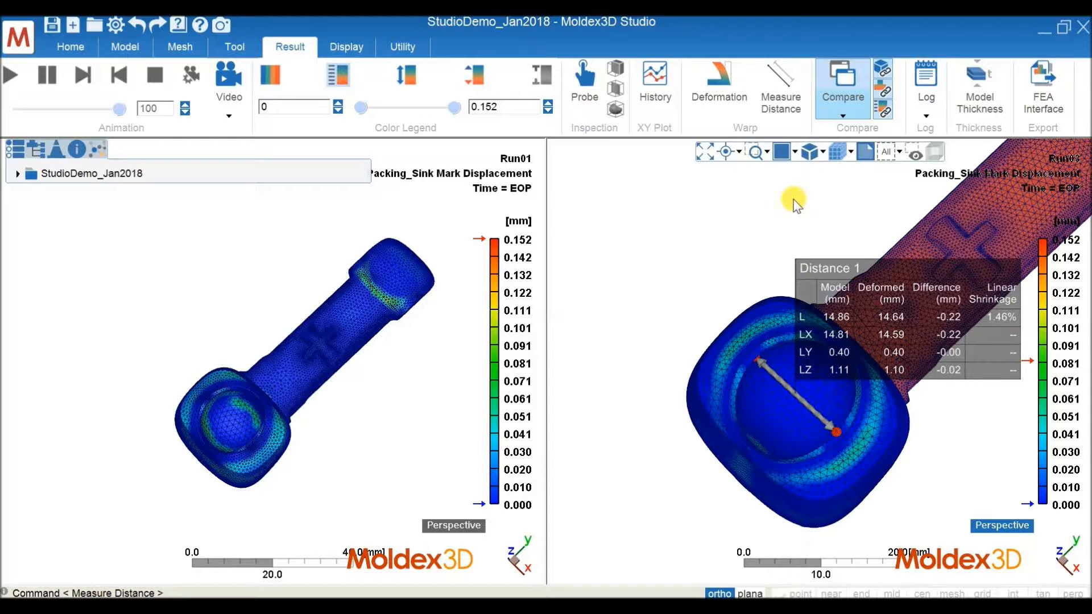
pyautogui.moveTo(793, 200); pyautogui.dragTo(810, 151, button='middle')
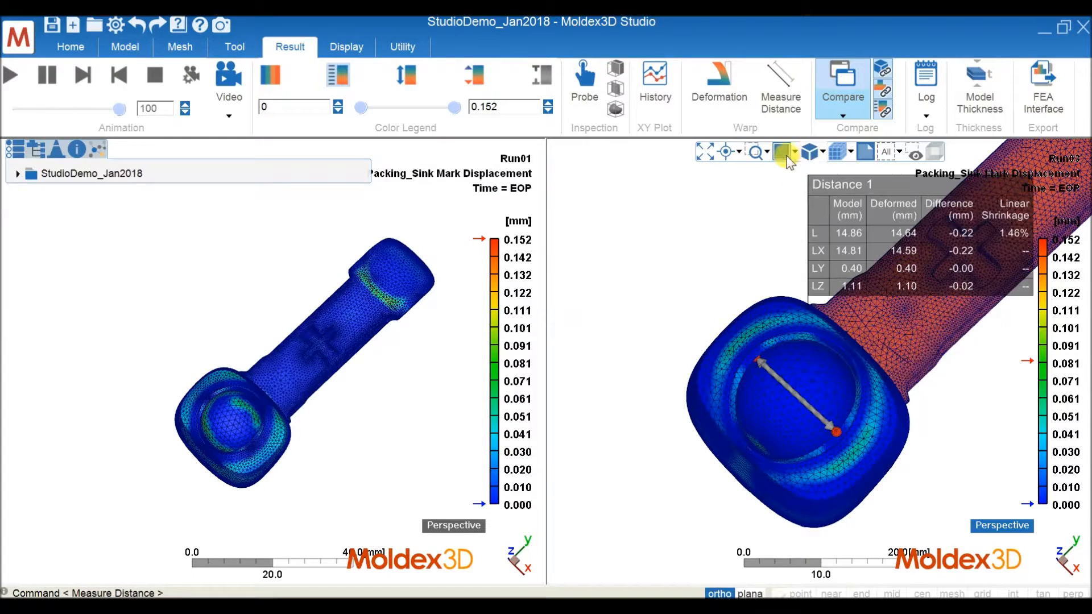
pyautogui.click(707, 152)
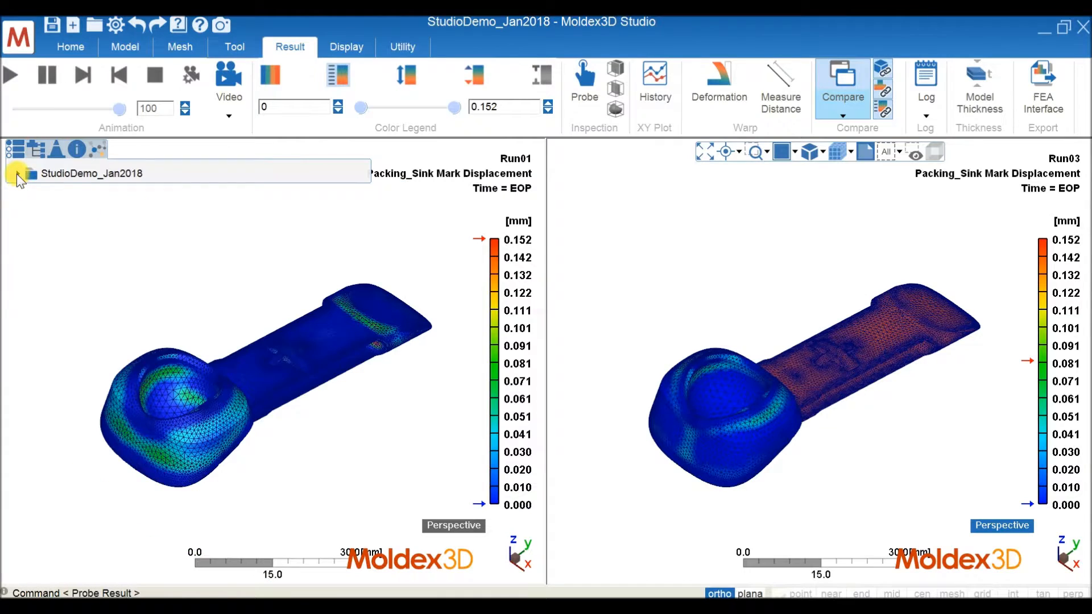
# Display the filling Weld Line result in both windows from Run03's filling results and collapse the project tree
pyautogui.click(18, 173)
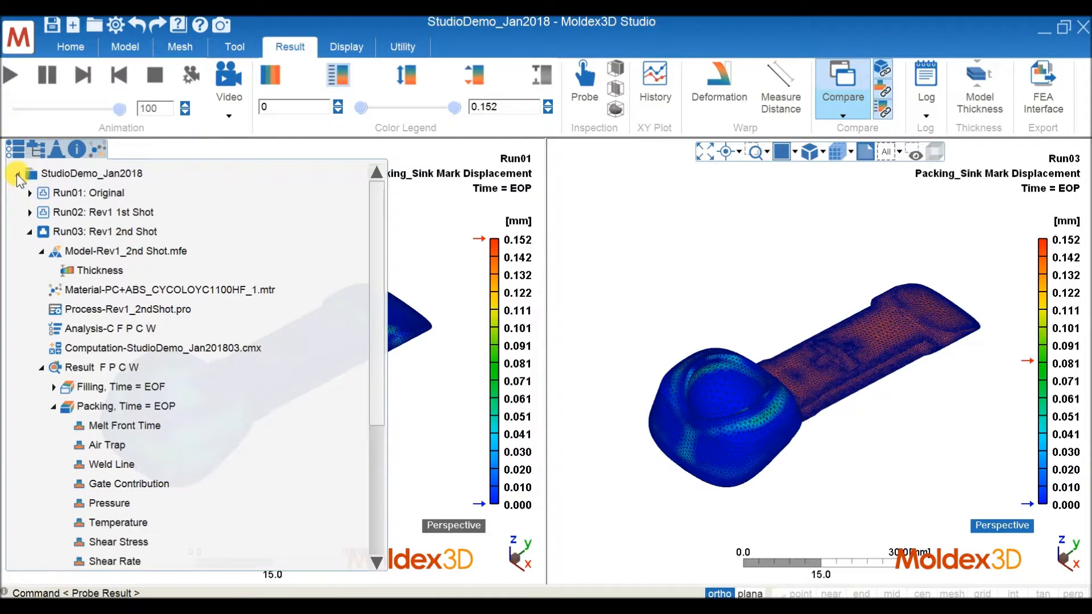
pyautogui.click(53, 388)
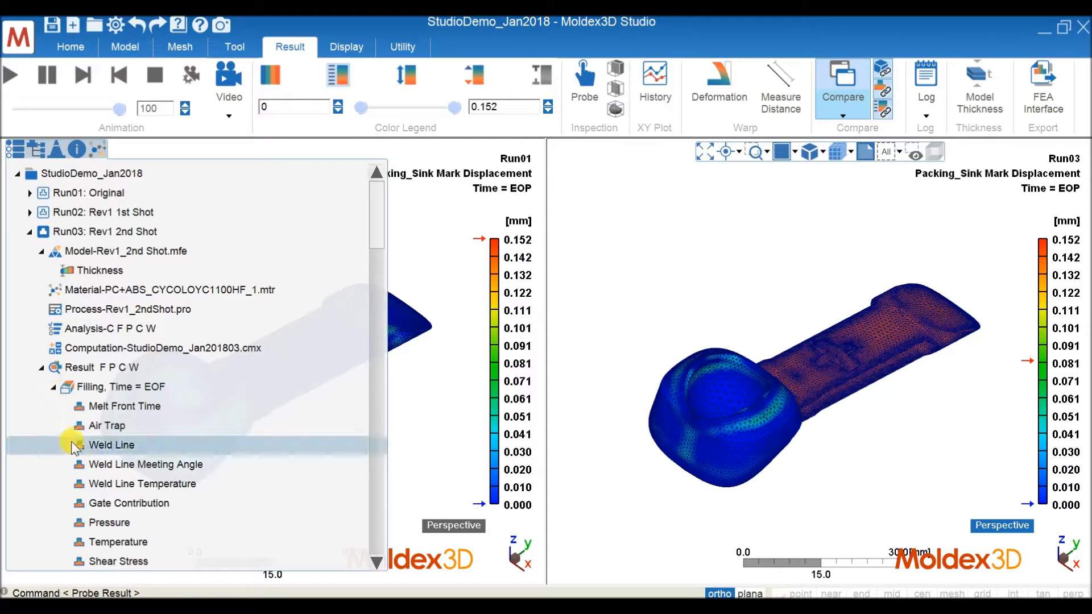
pyautogui.click(113, 447)
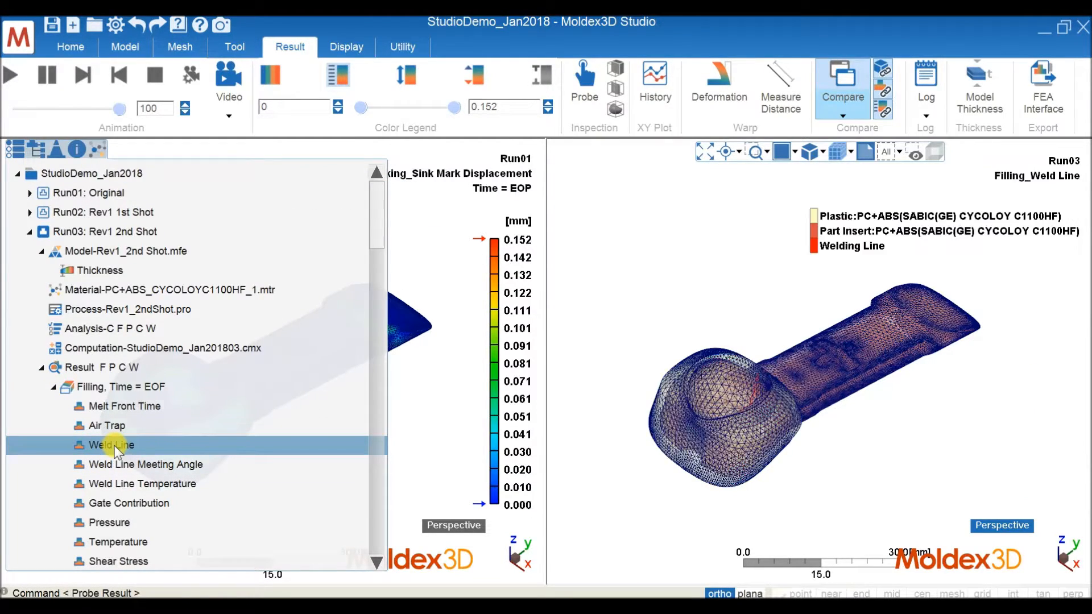
pyautogui.click(19, 175)
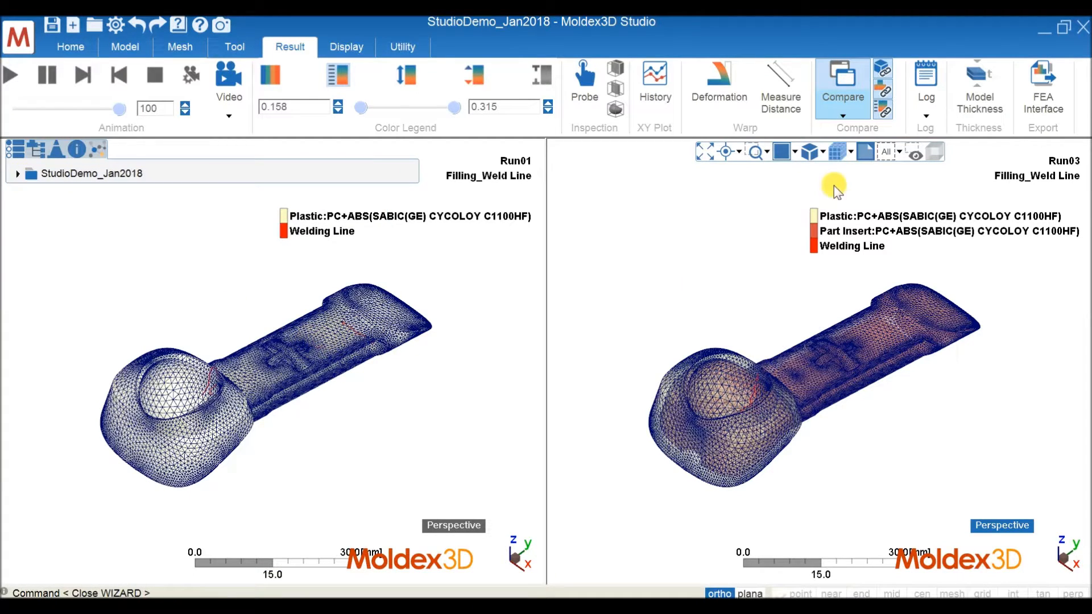
# Switch the models in both the Run03 and Run01 windows from transparent to opaque display
pyautogui.click(935, 154)
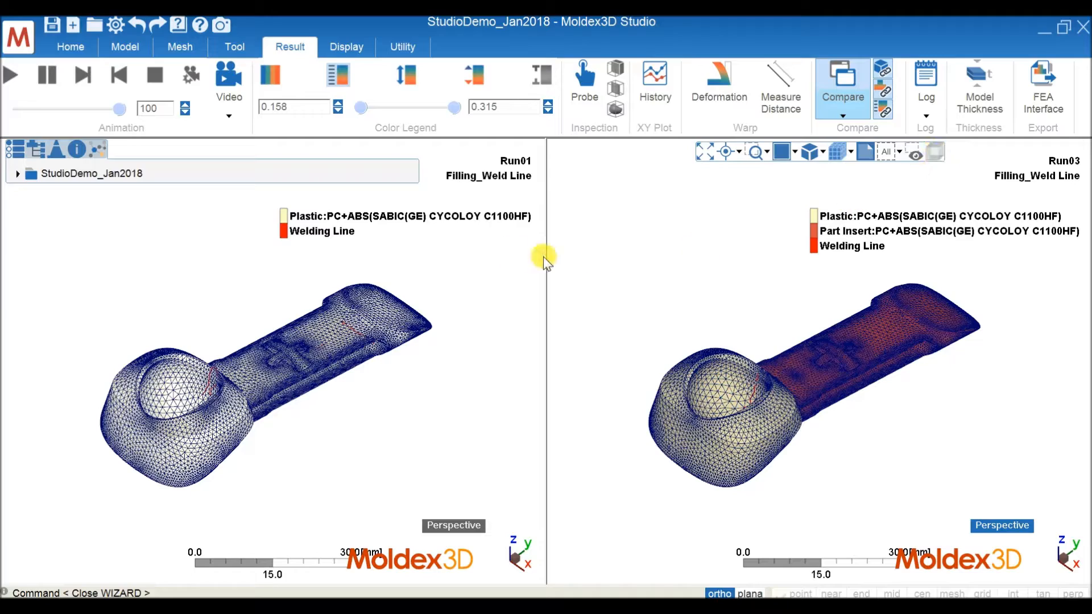
pyautogui.click(480, 260)
pyautogui.click(388, 152)
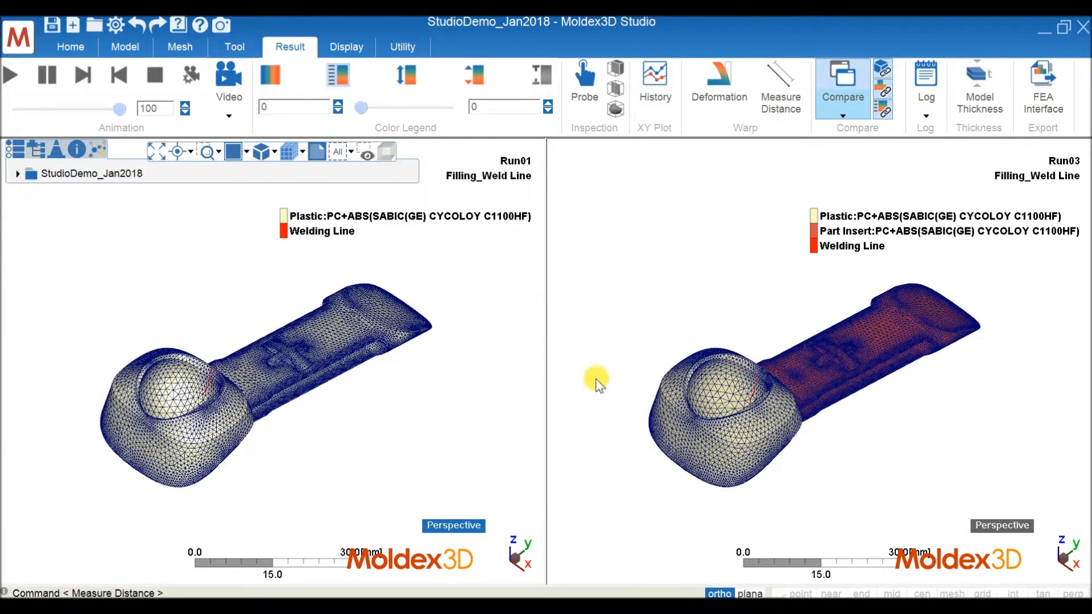
# Examine the weld lines around the round recess of Run01 and Run03 up close and fit both views again
pyautogui.moveTo(451, 405); pyautogui.dragTo(210, 437, button='middle')
pyautogui.scroll(5, 171, 395)
pyautogui.moveTo(237, 369); pyautogui.dragTo(243, 397, button='middle')
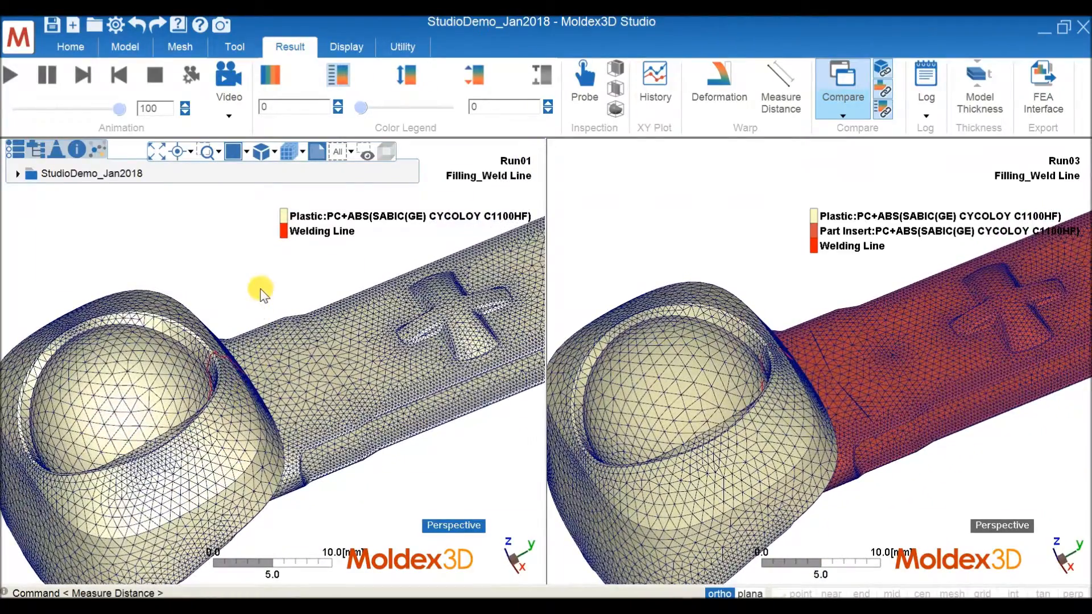
pyautogui.click(238, 153)
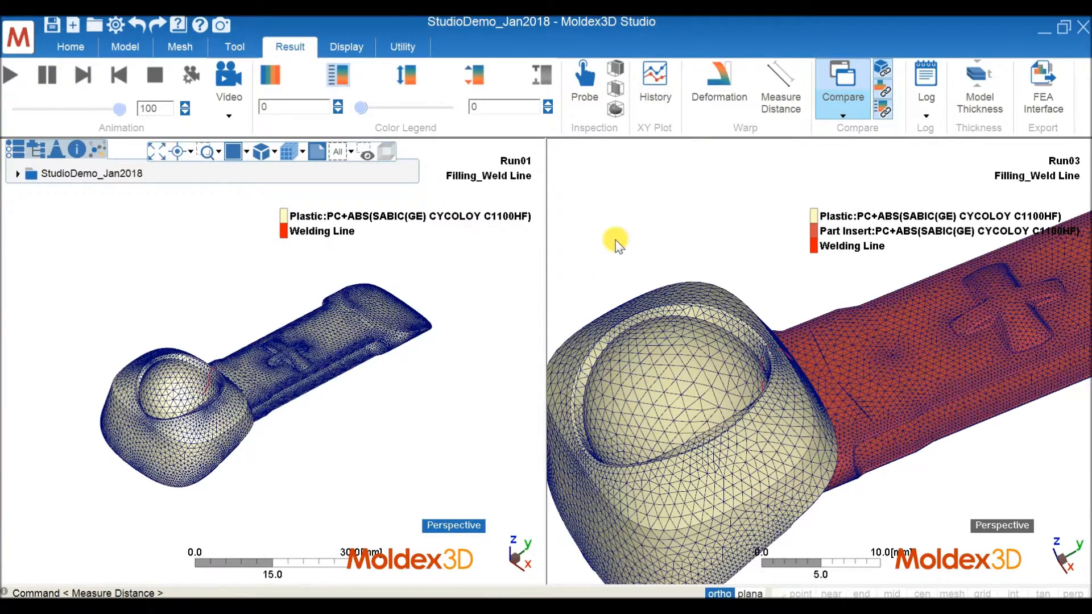
pyautogui.click(705, 151)
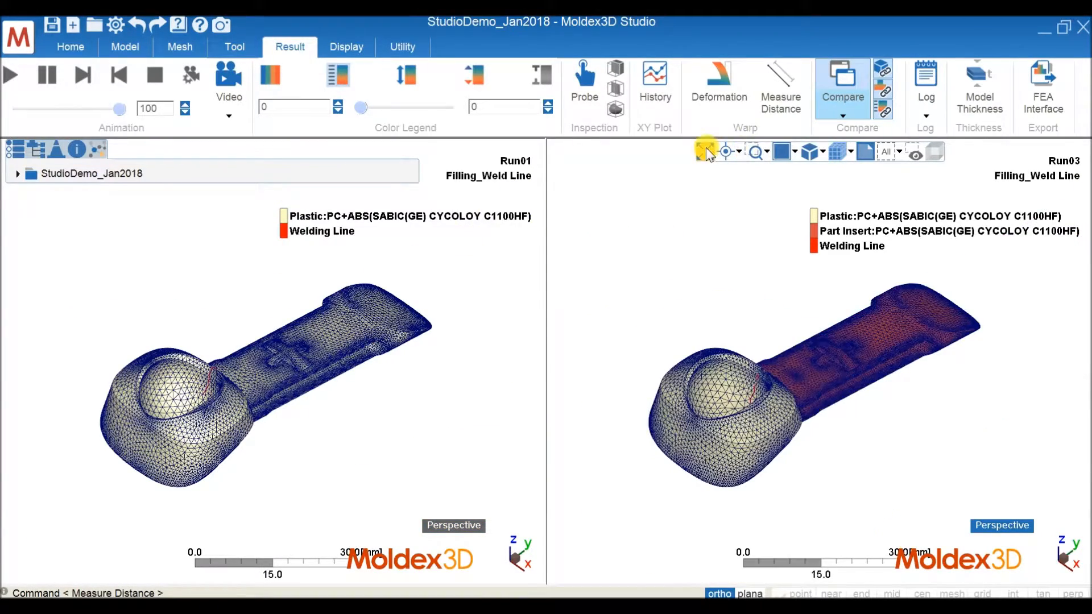
# Replace Run01 with Run04: Rev2 1st Shot in the comparison with Run03
pyautogui.click(18, 174)
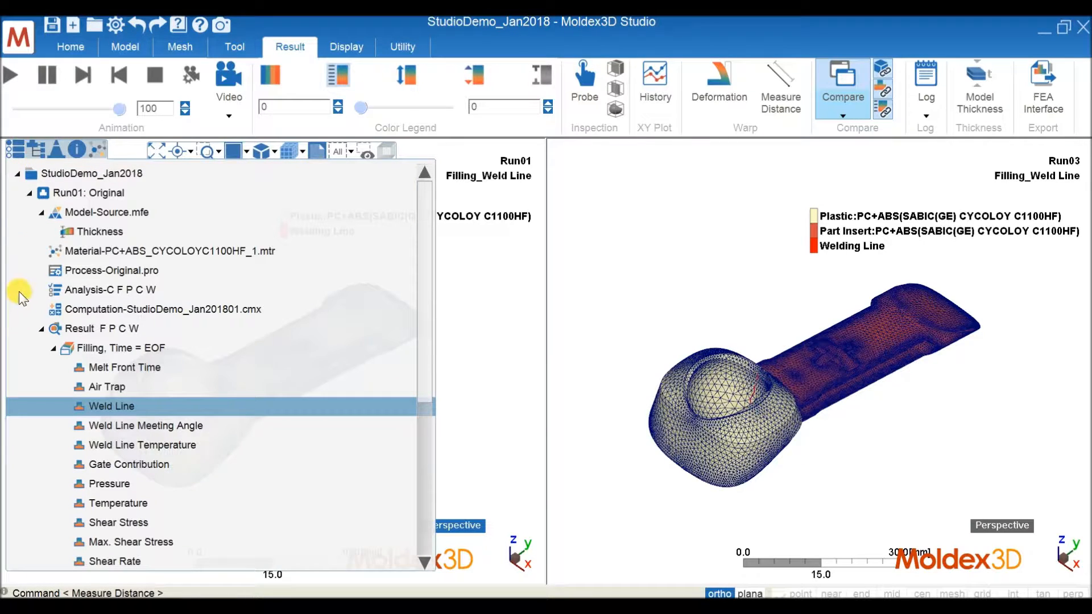
pyautogui.click(29, 193)
pyautogui.doubleClick(46, 249)
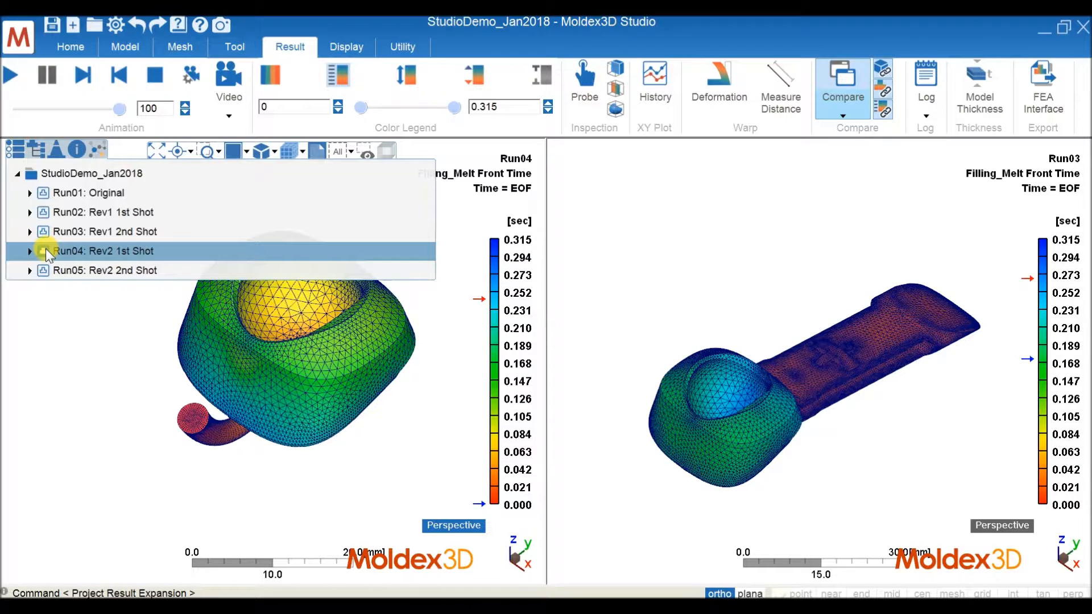
# Hide Run04's cold runner and melt inlet and return to the project tree
pyautogui.click(36, 148)
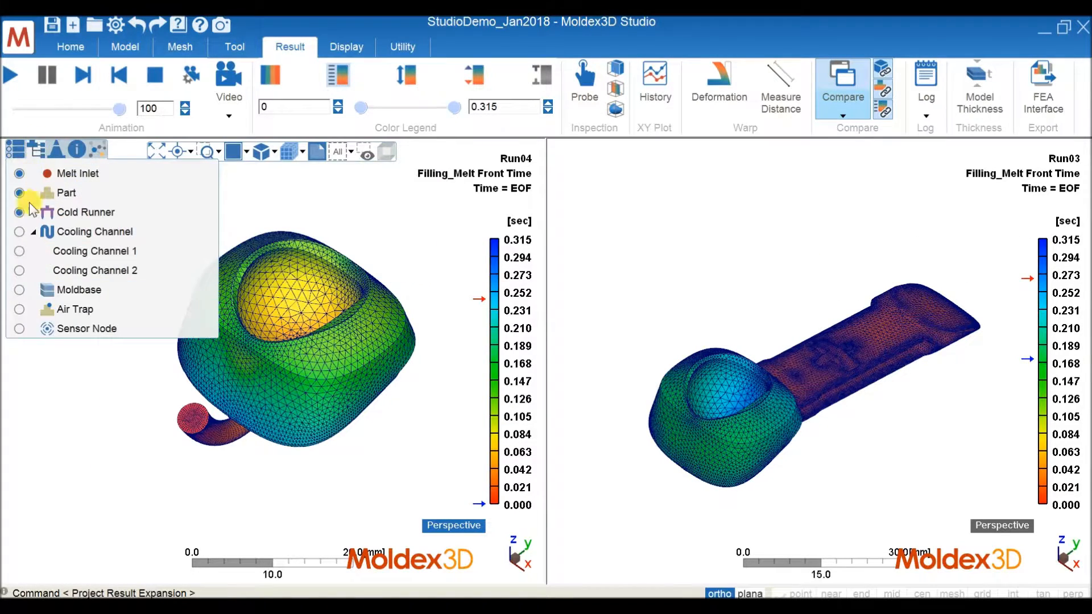
pyautogui.click(20, 213)
pyautogui.click(19, 173)
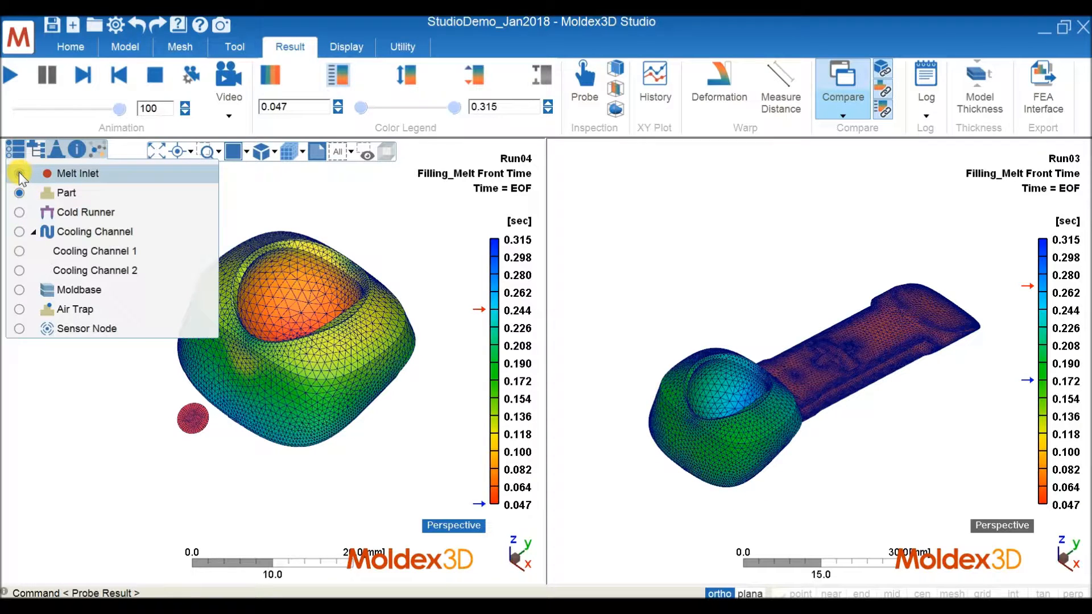
pyautogui.click(16, 150)
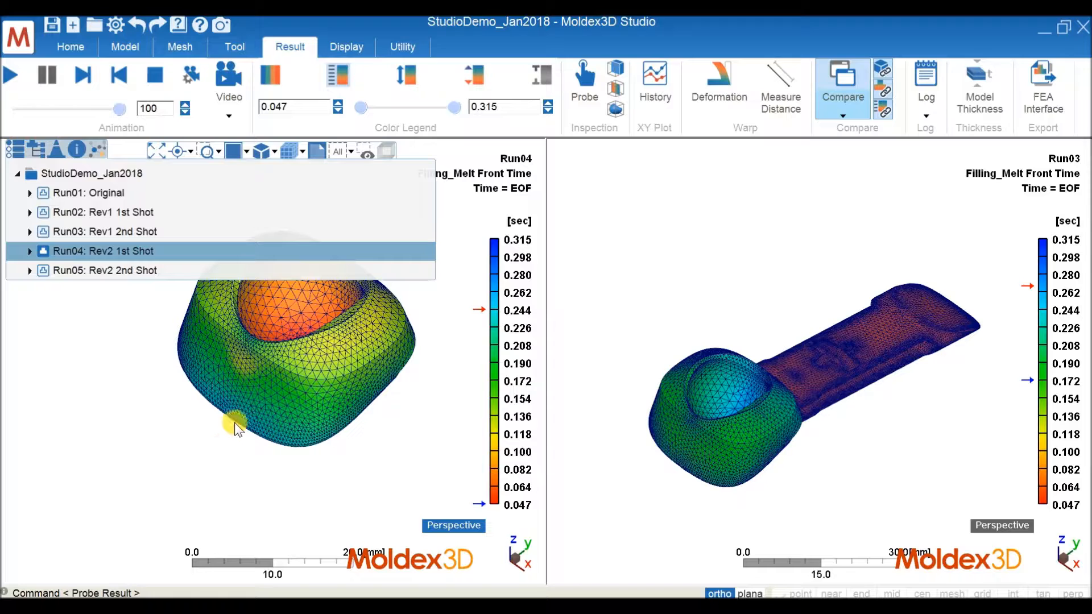
# Play the filling Melt Front Time animation for Run04 and Run03 and stop it
pyautogui.scroll(-2, 244, 426)
pyautogui.click(10, 75)
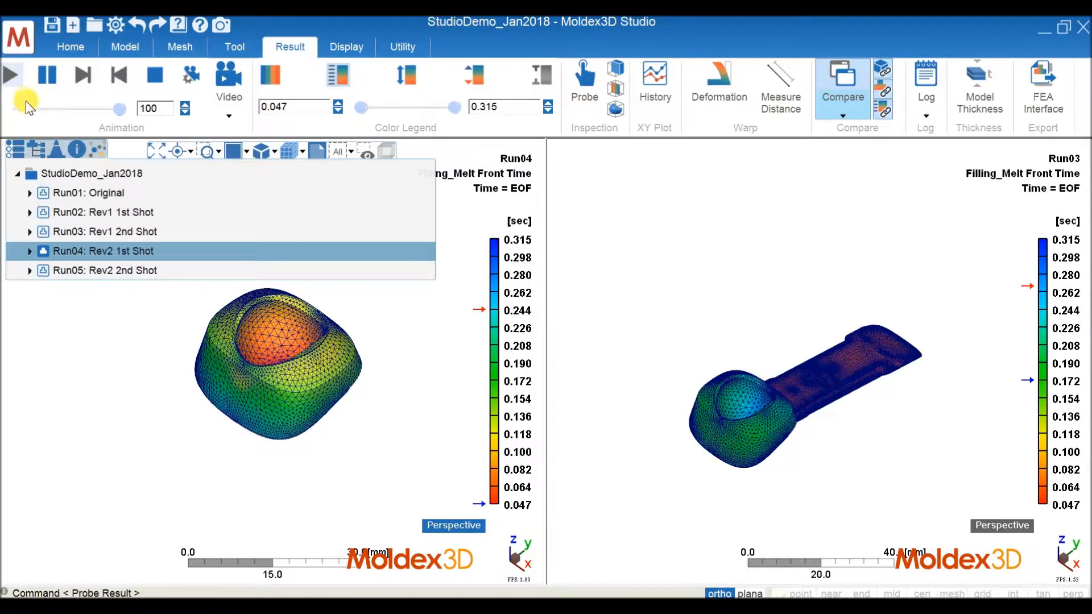
pyautogui.click(152, 76)
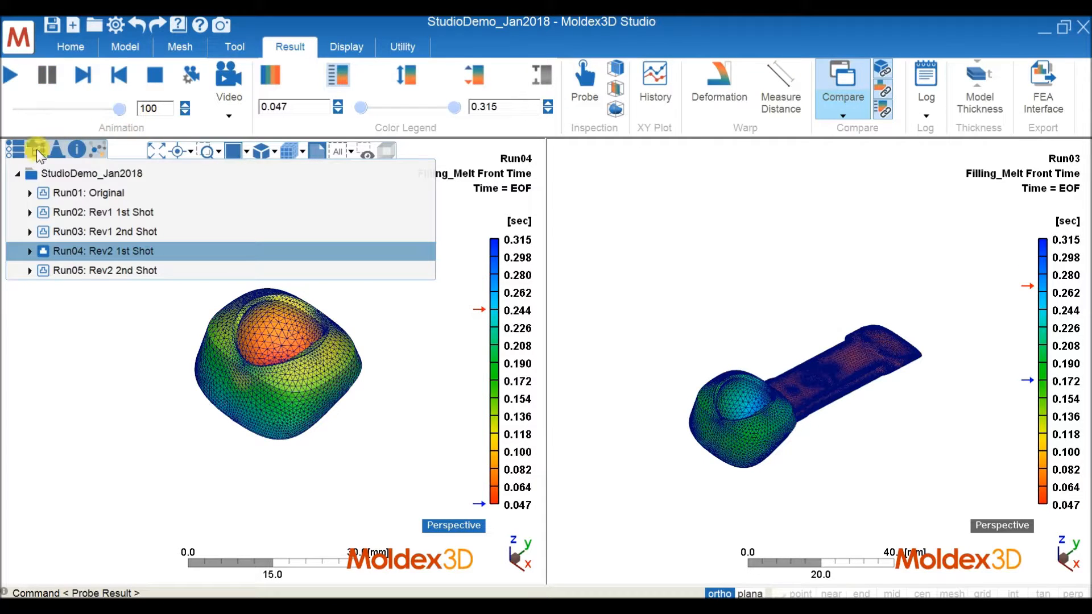
# Display the filling Weld Line result for Run04 and Run03, collapse the project tree and switch the models to opaque display
pyautogui.click(26, 250)
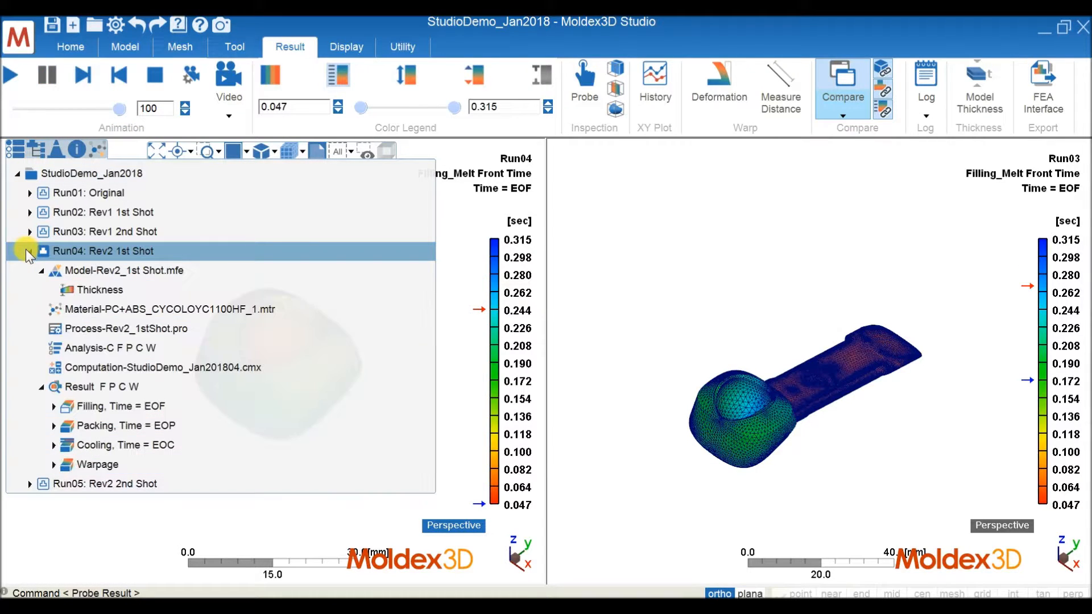
pyautogui.click(51, 406)
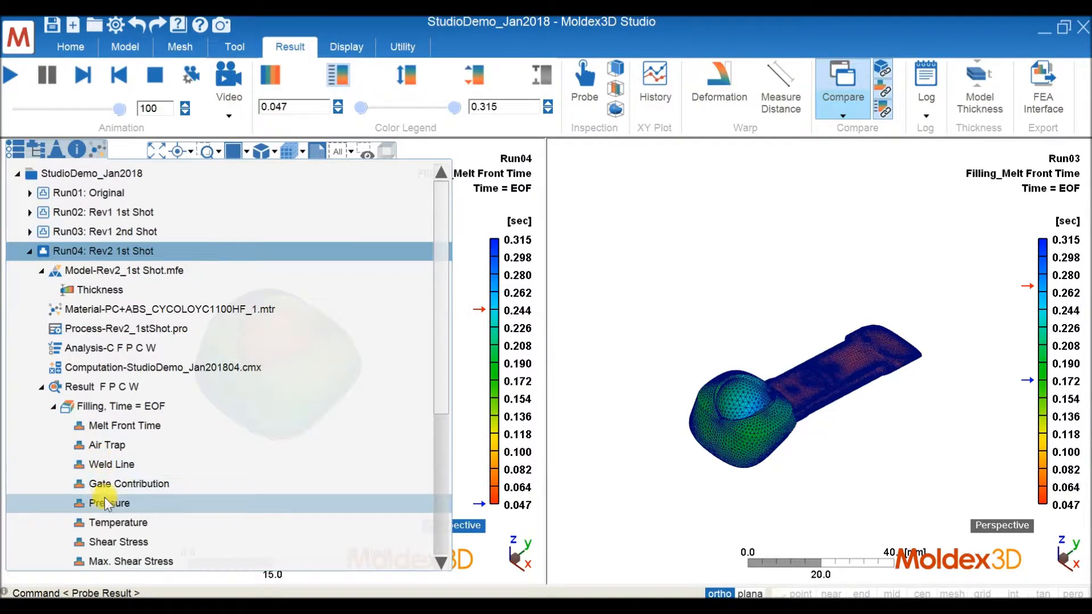
pyautogui.click(104, 470)
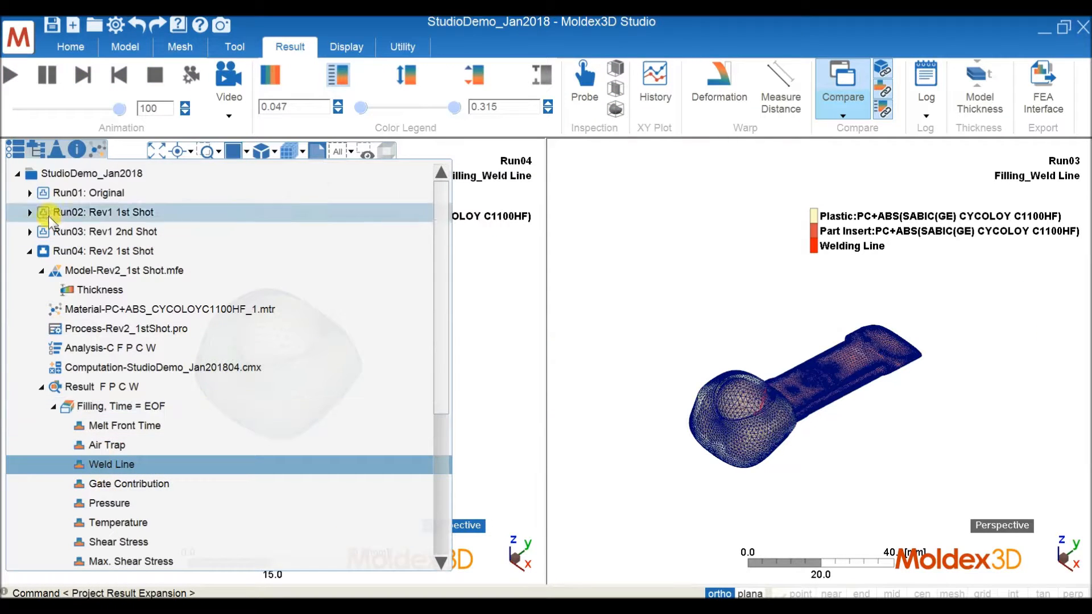
pyautogui.click(19, 174)
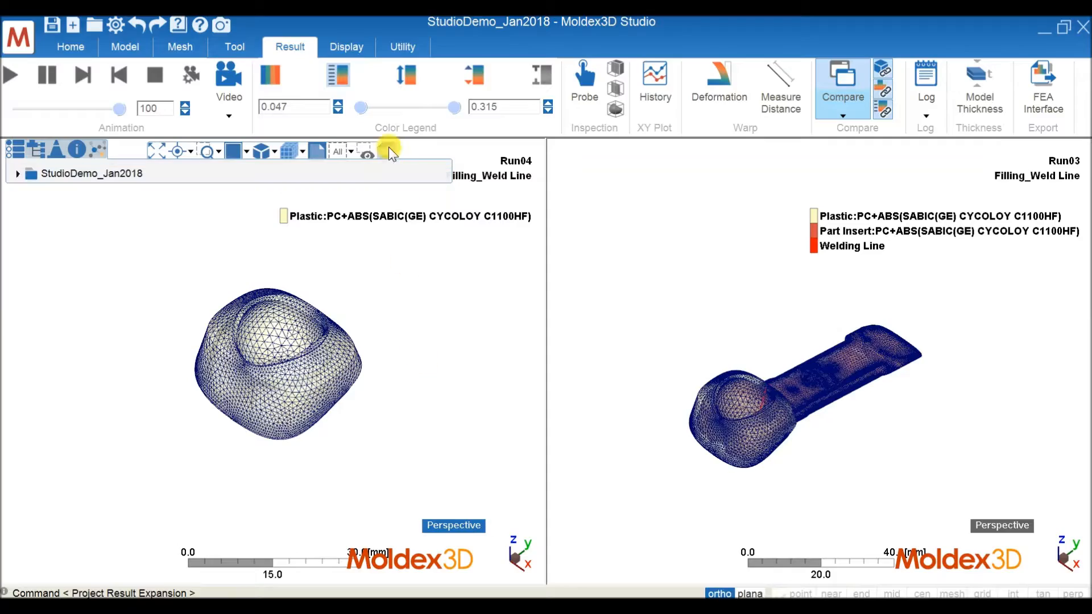
pyautogui.click(824, 300)
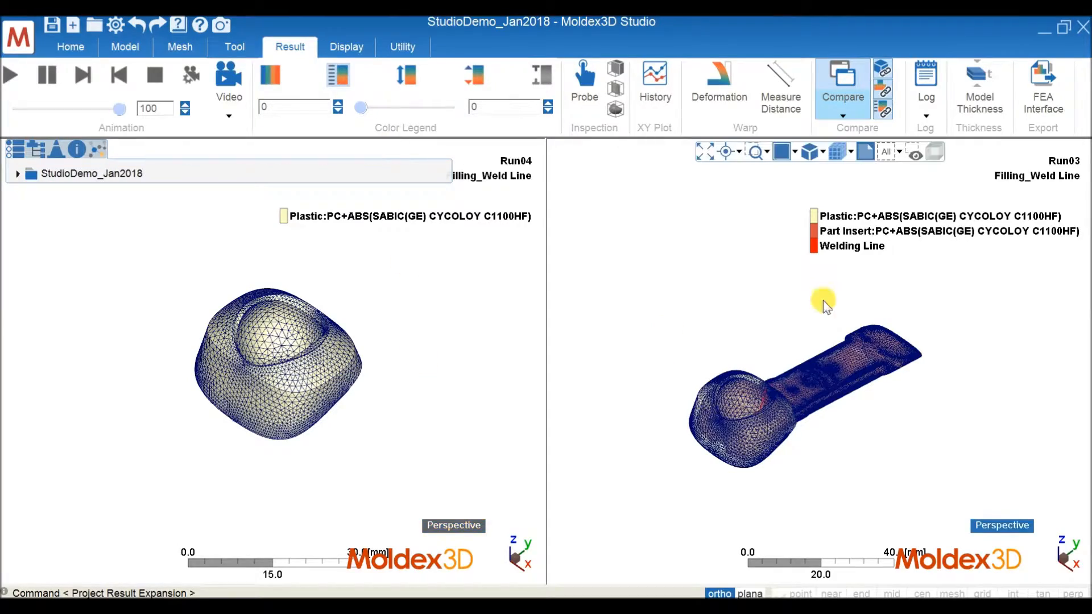
pyautogui.click(932, 155)
# Compare the weld lines around the round recess of Run04 and Run03 up close
pyautogui.click(280, 340)
pyautogui.scroll(3, 280, 339)
pyautogui.scroll(5, 281, 340)
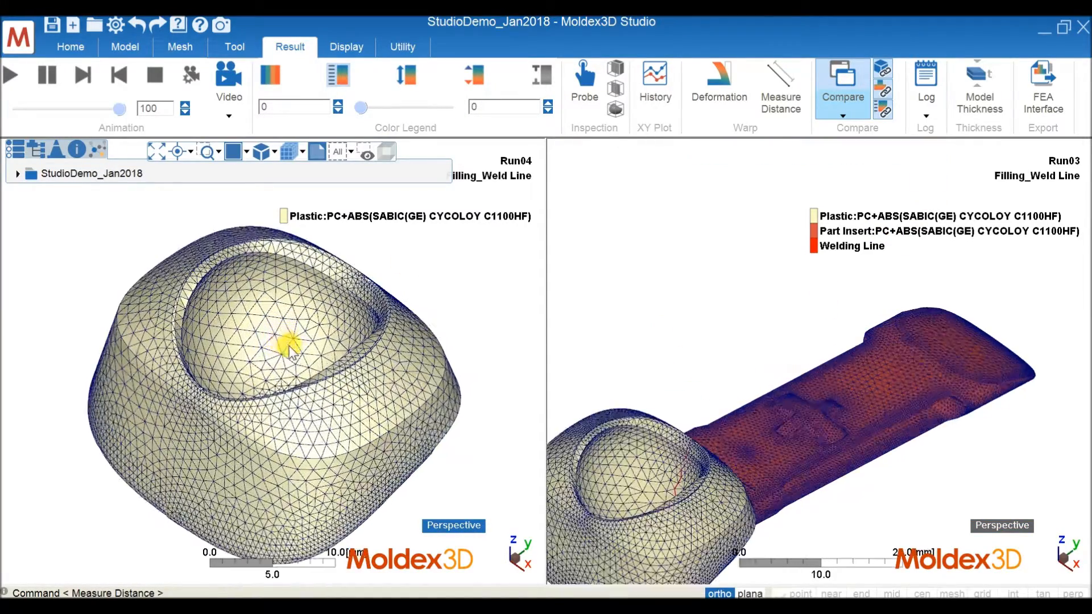
pyautogui.click(715, 344)
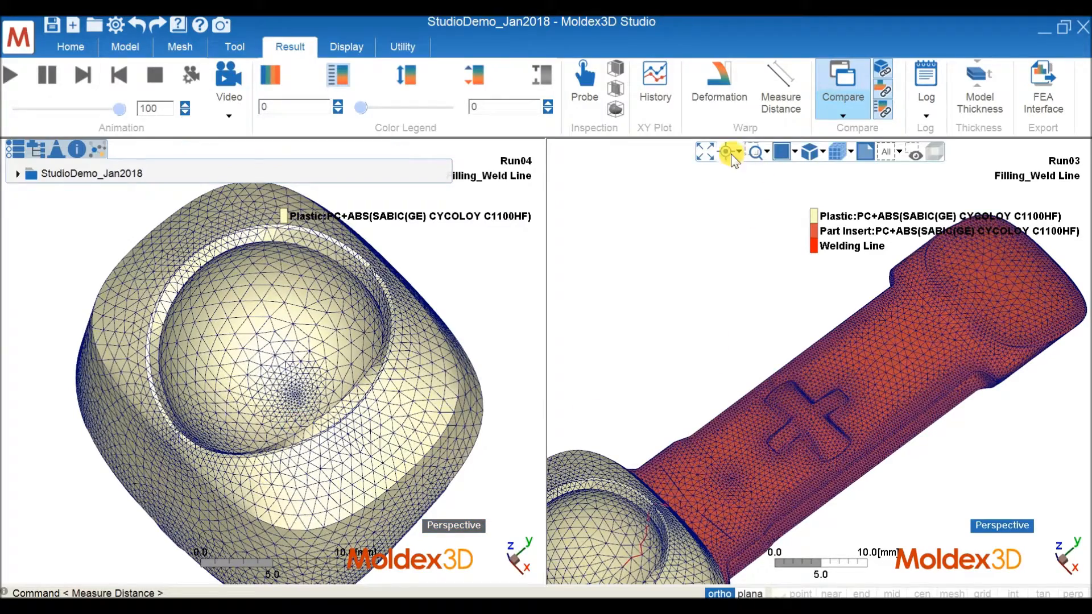
# Fit the Run03 model in its window and adjust the view of the Run04 window
pyautogui.click(706, 152)
pyautogui.moveTo(717, 489); pyautogui.dragTo(668, 432, button='middle')
pyautogui.scroll(1, 759, 416)
pyautogui.click(437, 401)
pyautogui.click(266, 153)
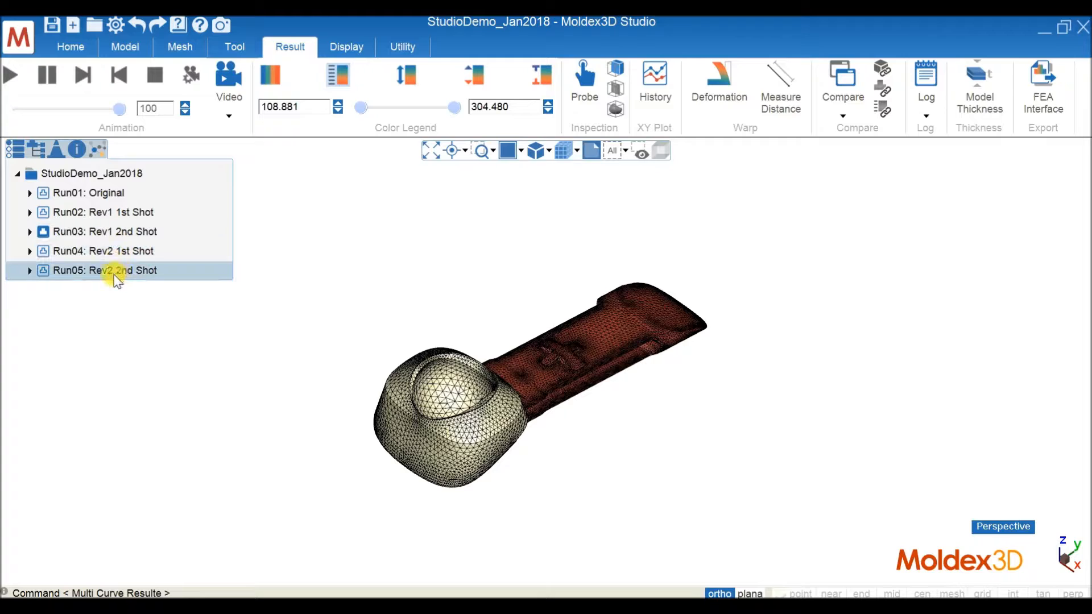
# Display the filling Temperature result for Run03 and collapse the project tree
pyautogui.click(29, 232)
pyautogui.click(54, 387)
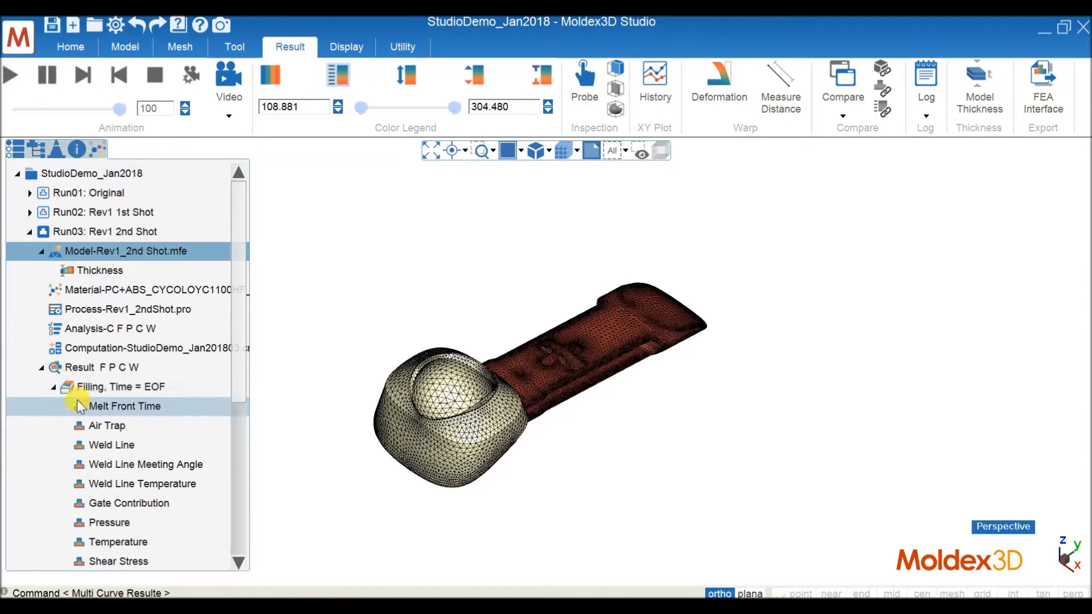
pyautogui.click(99, 541)
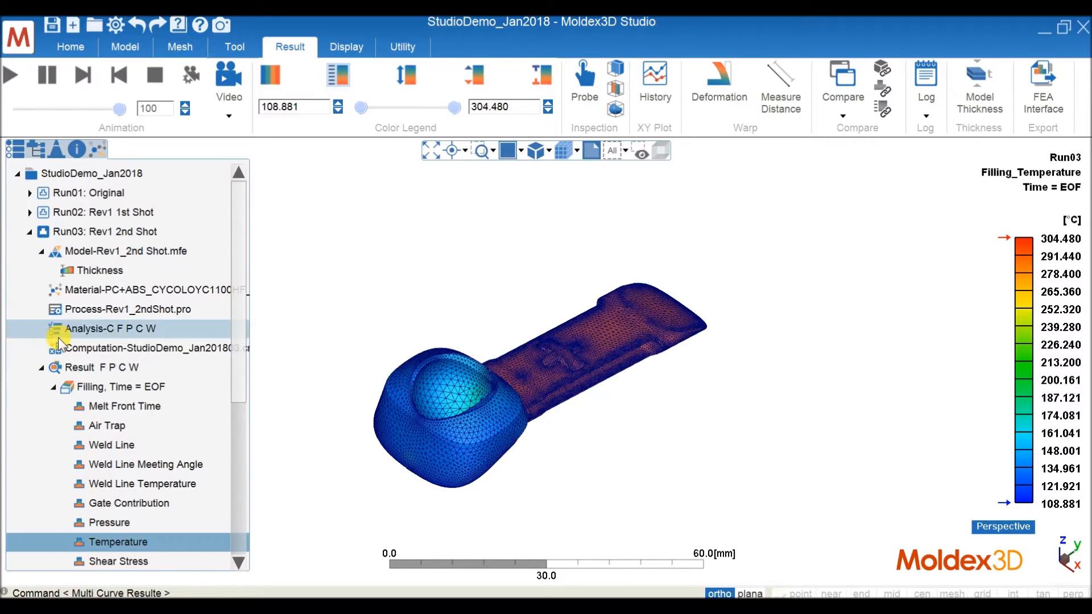
pyautogui.click(29, 231)
pyautogui.click(18, 174)
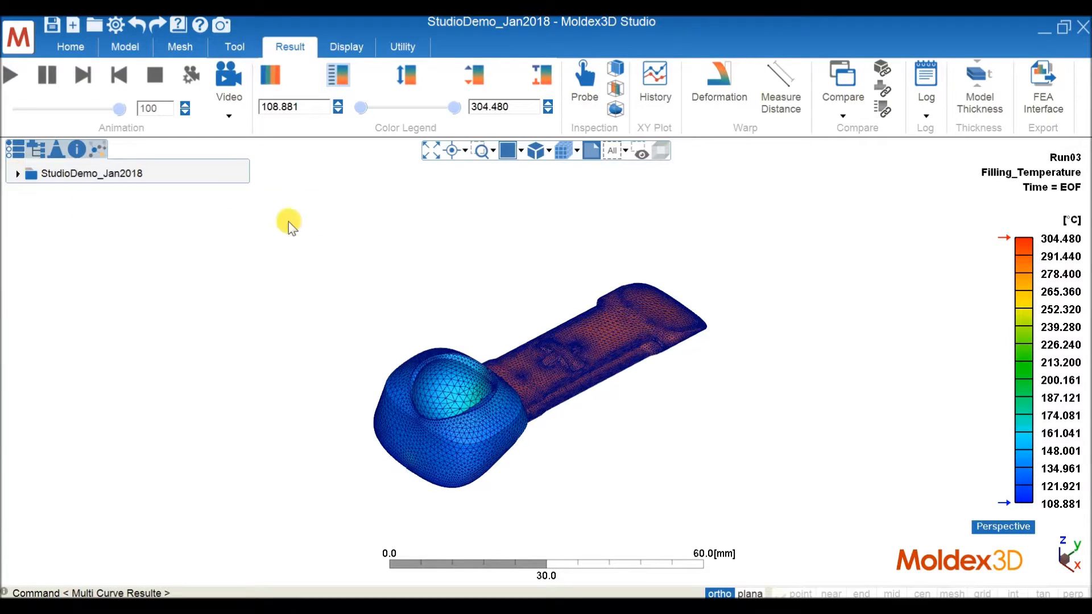
# Plot a History Curve of Run 3's Temperature at sensor node SN1, using All Sensor Nodes as the data
pyautogui.click(653, 108)
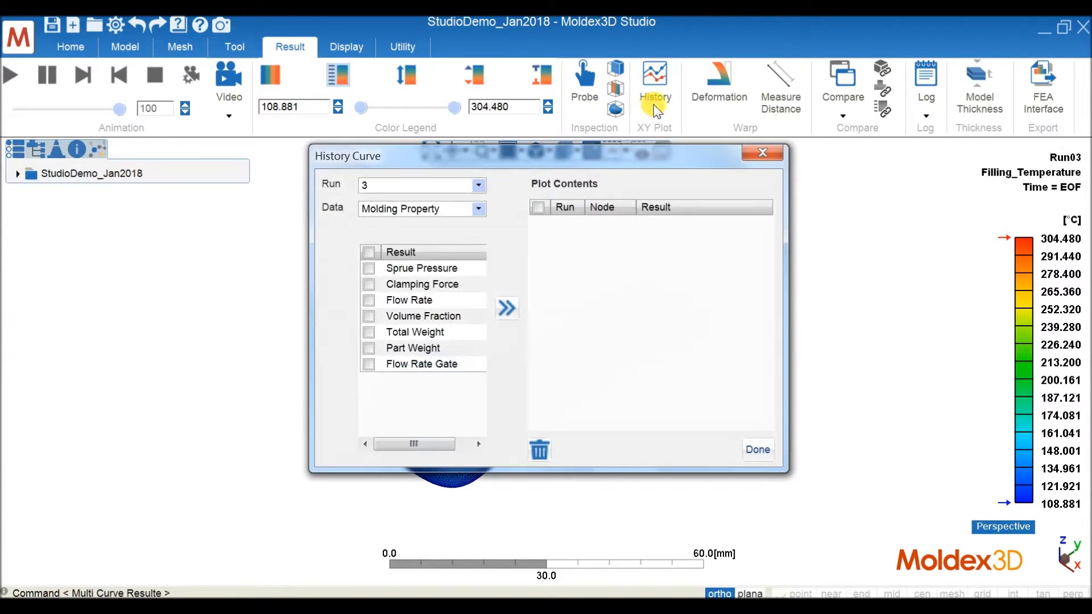
pyautogui.click(478, 209)
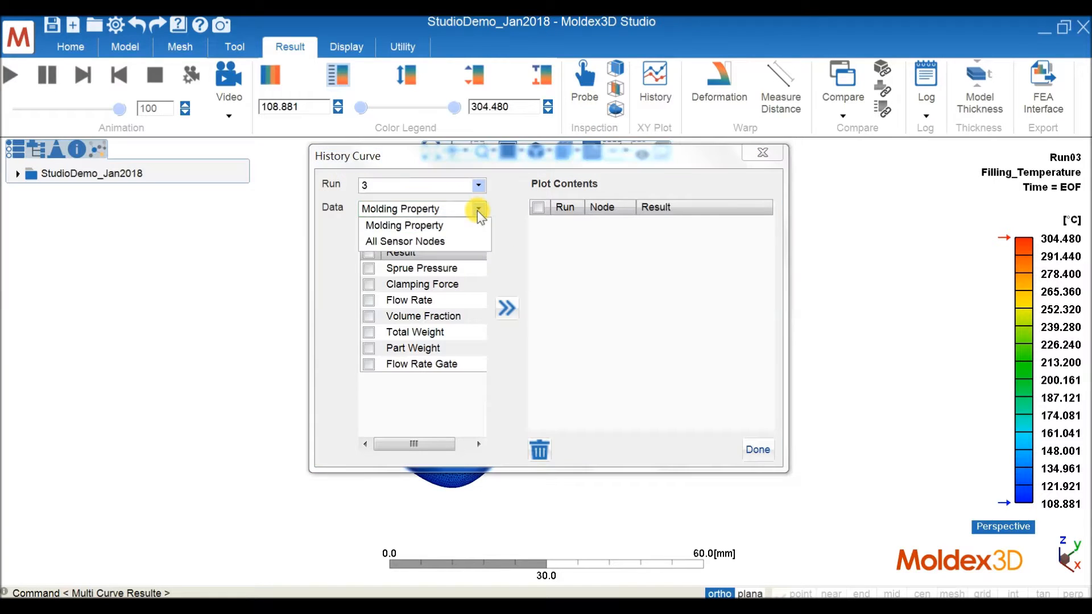
pyautogui.click(456, 241)
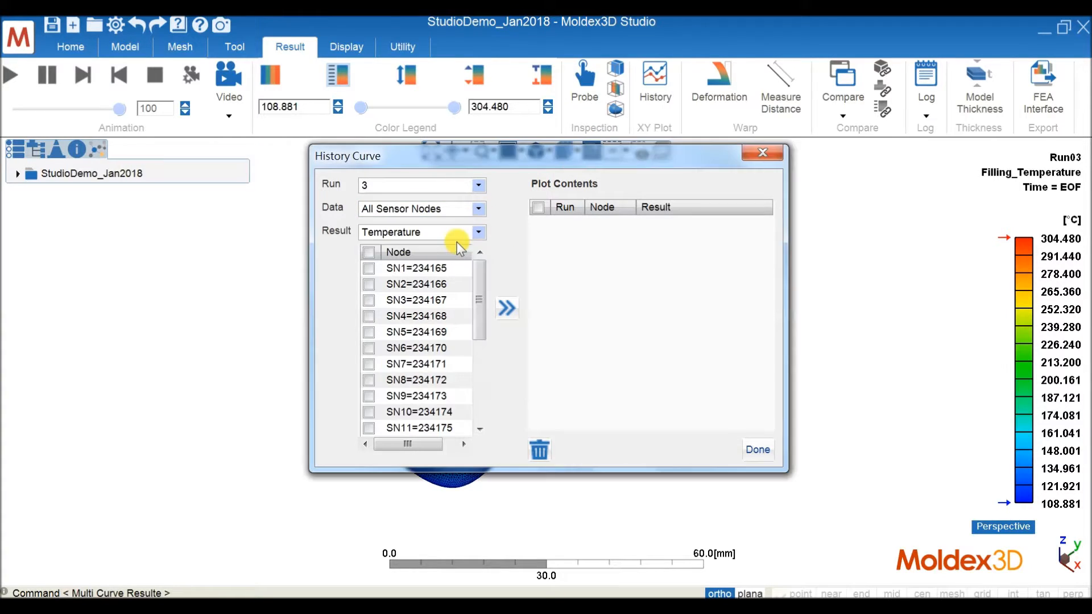
pyautogui.click(449, 233)
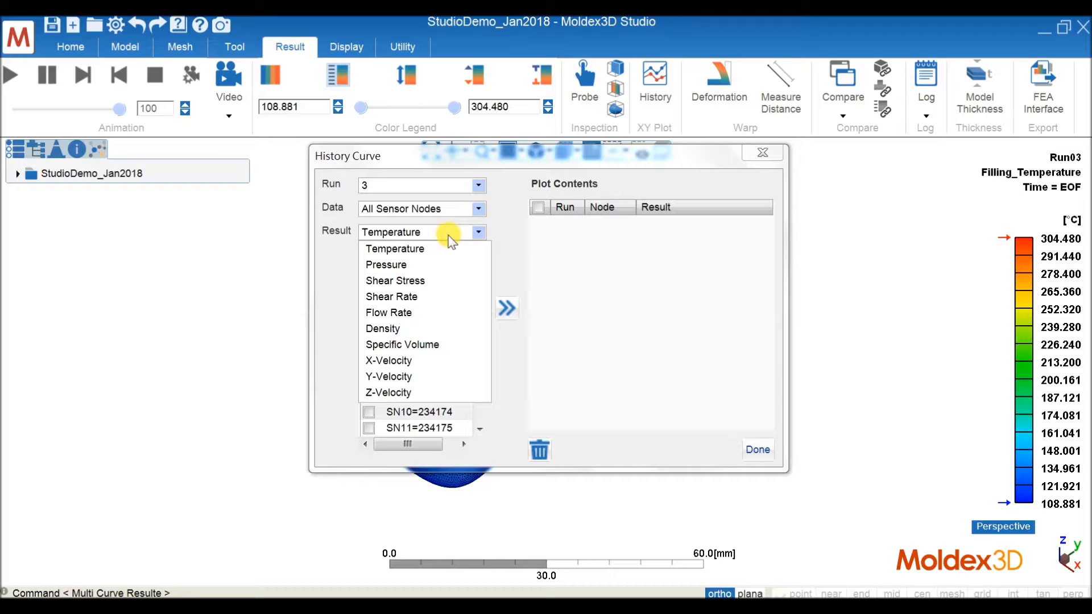
pyautogui.click(423, 251)
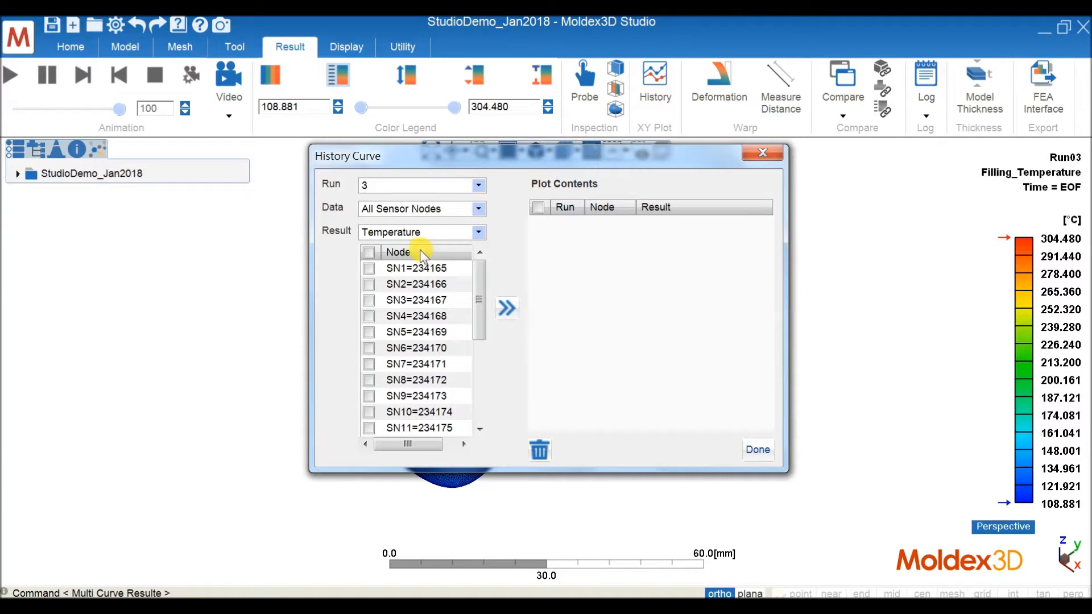
pyautogui.click(370, 268)
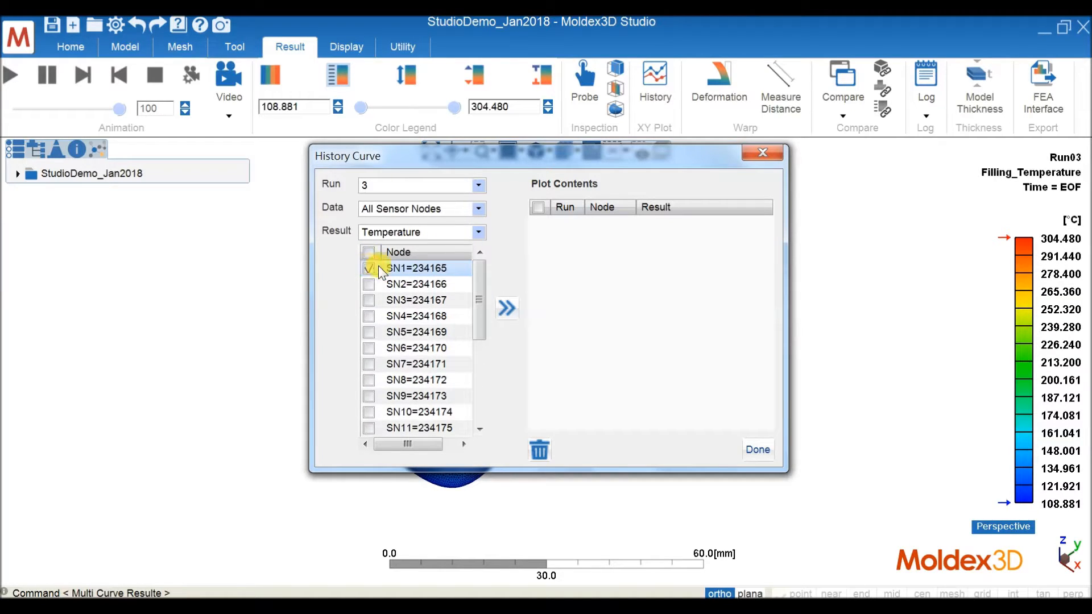
pyautogui.click(507, 307)
# Add Run 5's Temperature curve at sensor node SN1 to the history plot and finish the plot setup
pyautogui.click(424, 186)
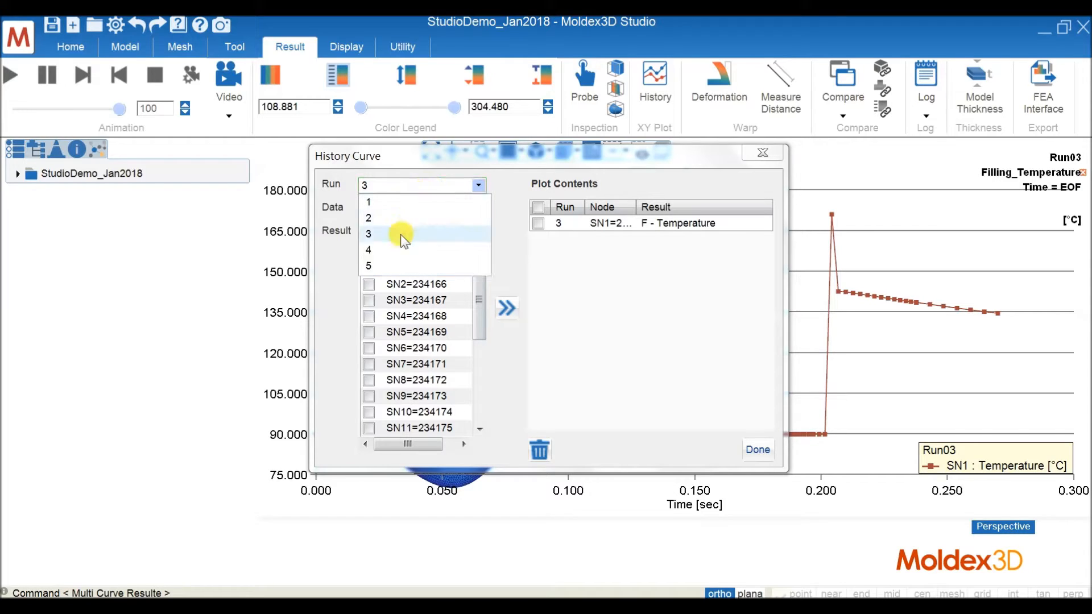
pyautogui.click(391, 266)
pyautogui.click(407, 209)
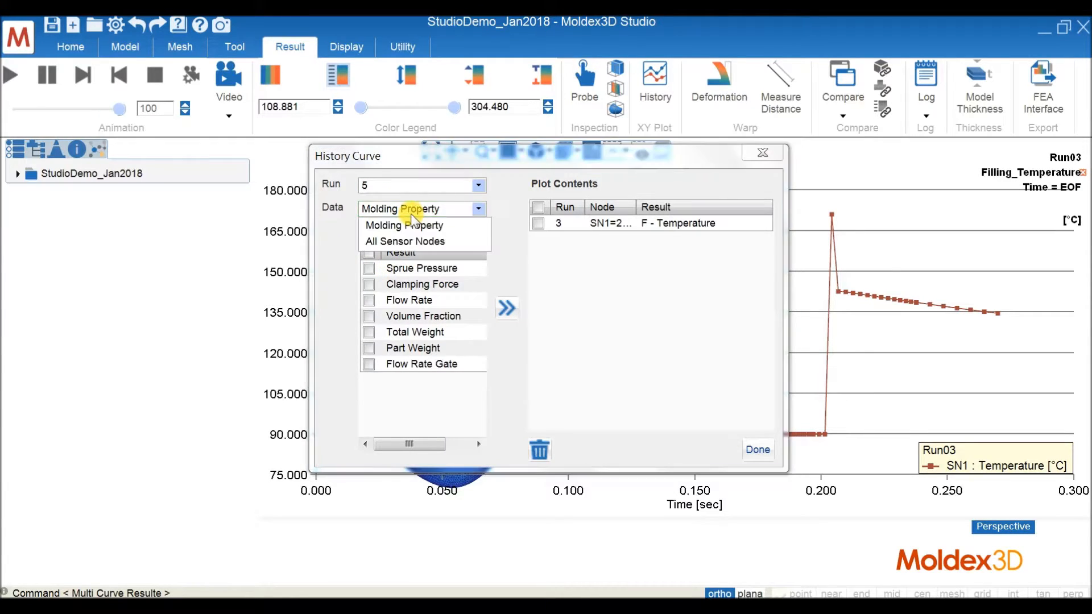
pyautogui.click(407, 241)
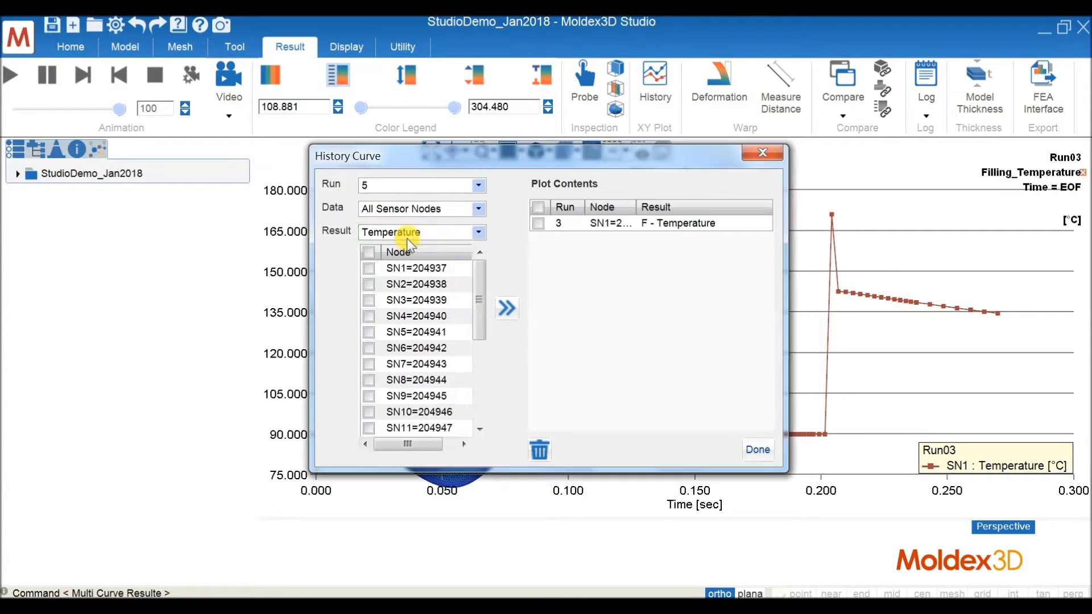
pyautogui.click(369, 268)
pyautogui.click(506, 308)
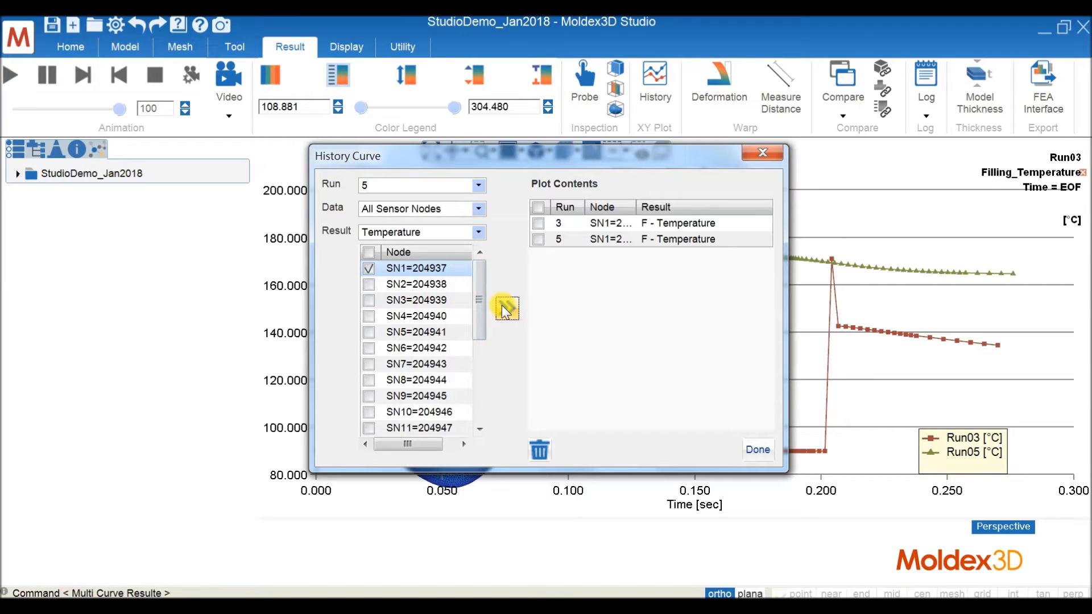
pyautogui.click(753, 447)
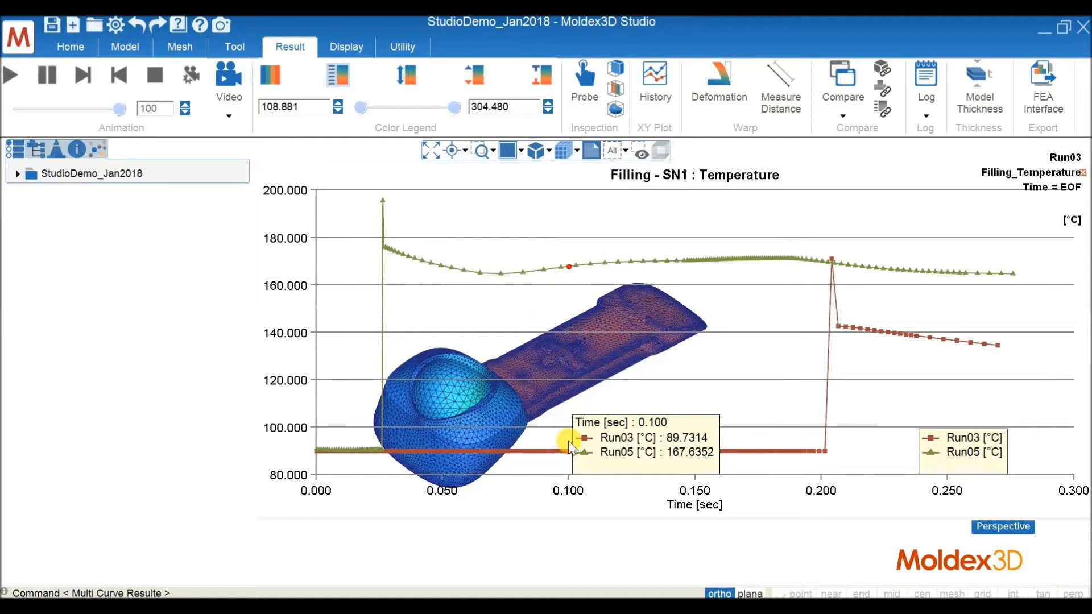
# Narrow the project tree to widen the plot, and pin value labels on the curves at about 0.047 s and 0.174 s
pyautogui.moveTo(250, 171); pyautogui.dragTo(165, 171)
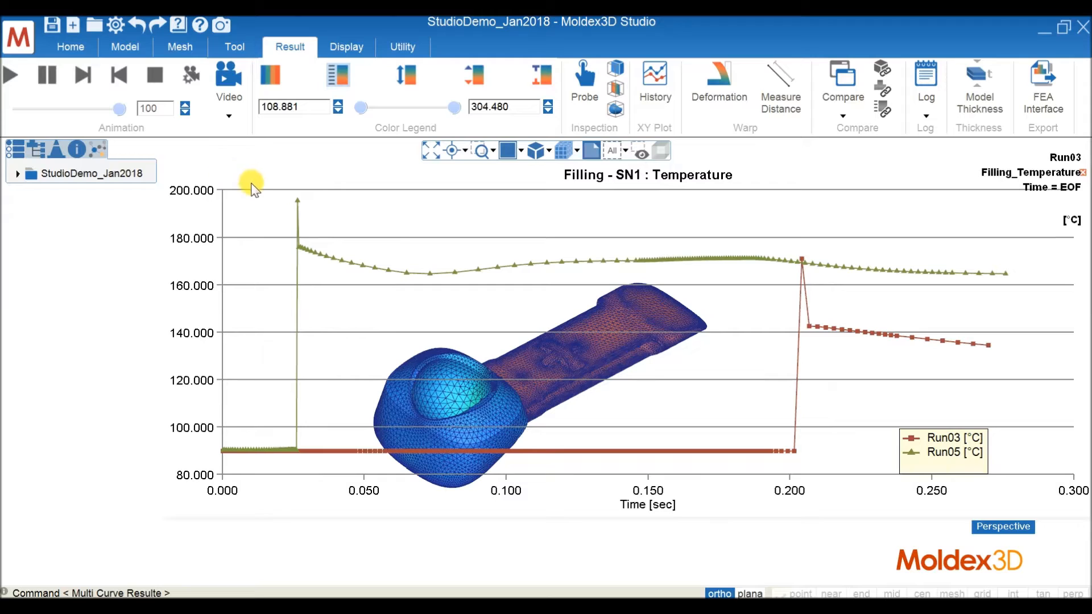
pyautogui.click(356, 282)
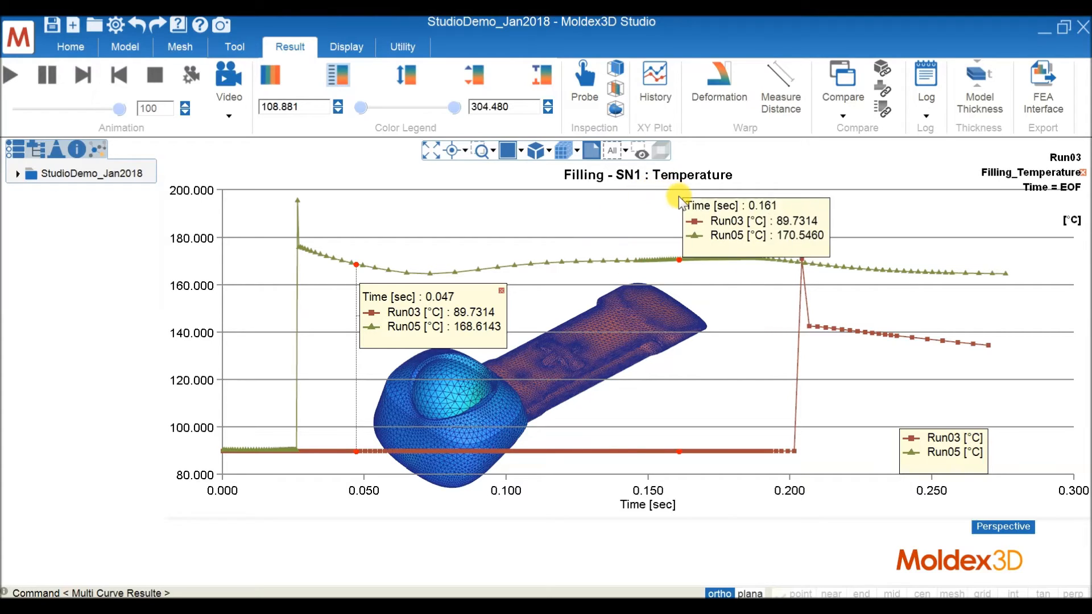
pyautogui.click(715, 197)
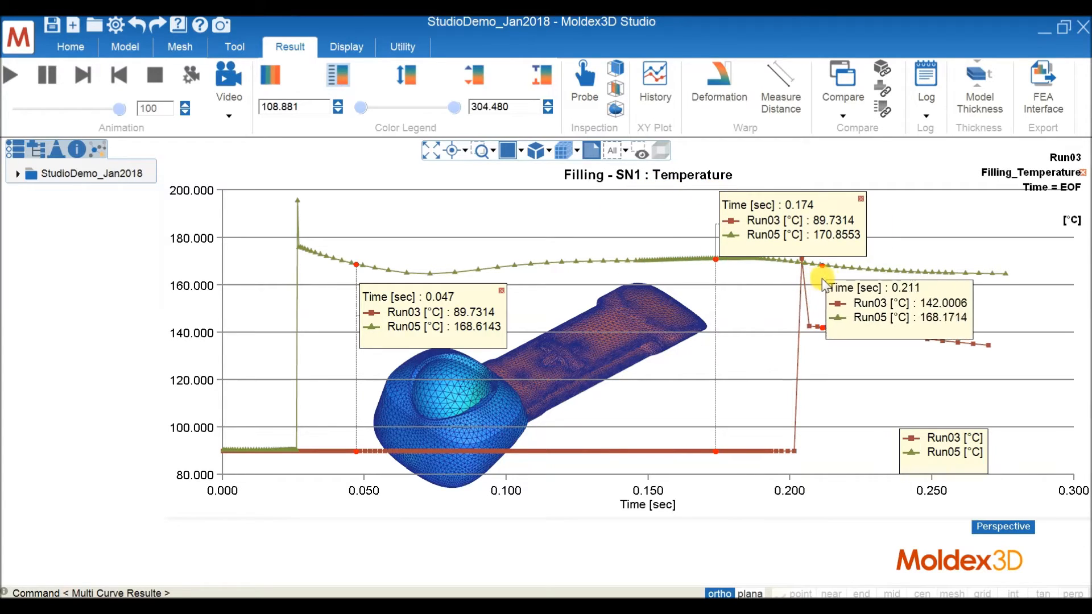